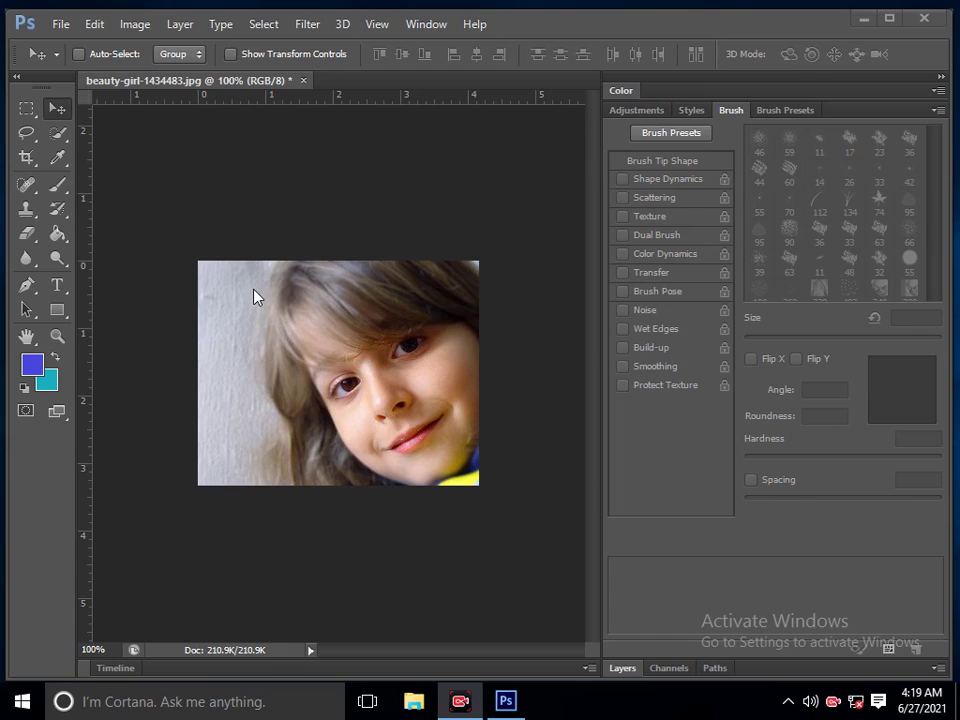
# Define the whole girl photo as a brush preset named 'beauty-girl'.
pyautogui.click(97, 26)
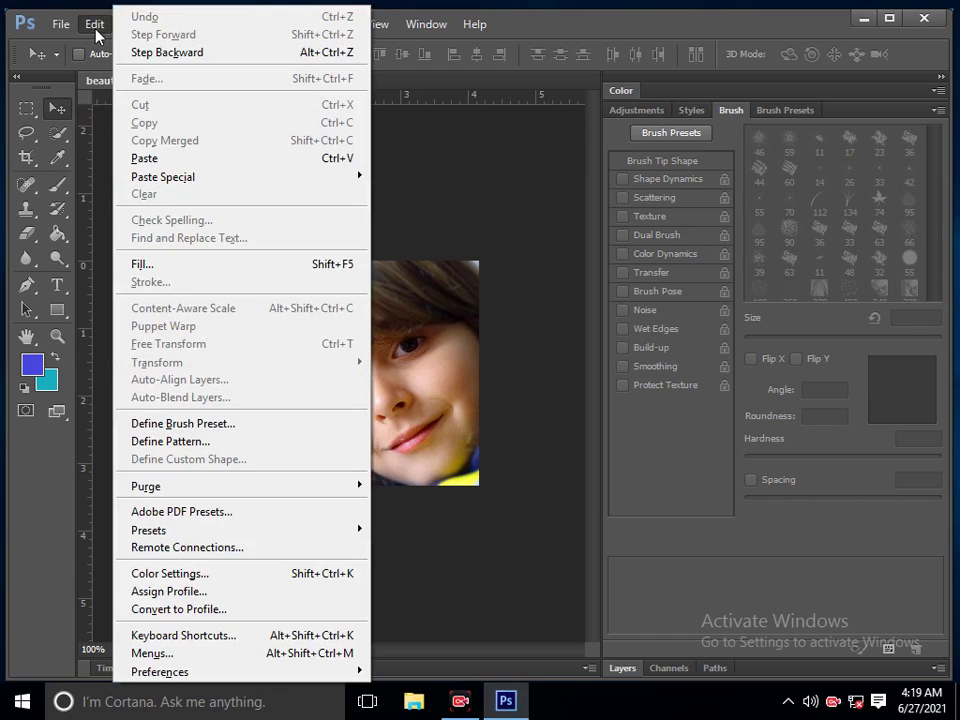
pyautogui.click(176, 424)
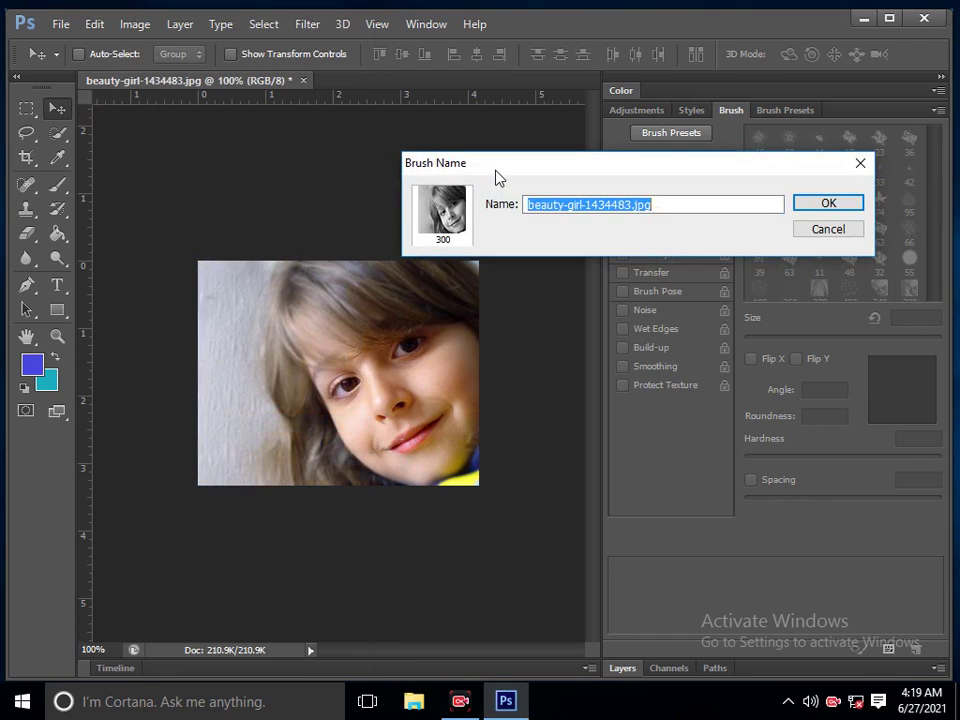
pyautogui.moveTo(495, 165); pyautogui.dragTo(517, 104)
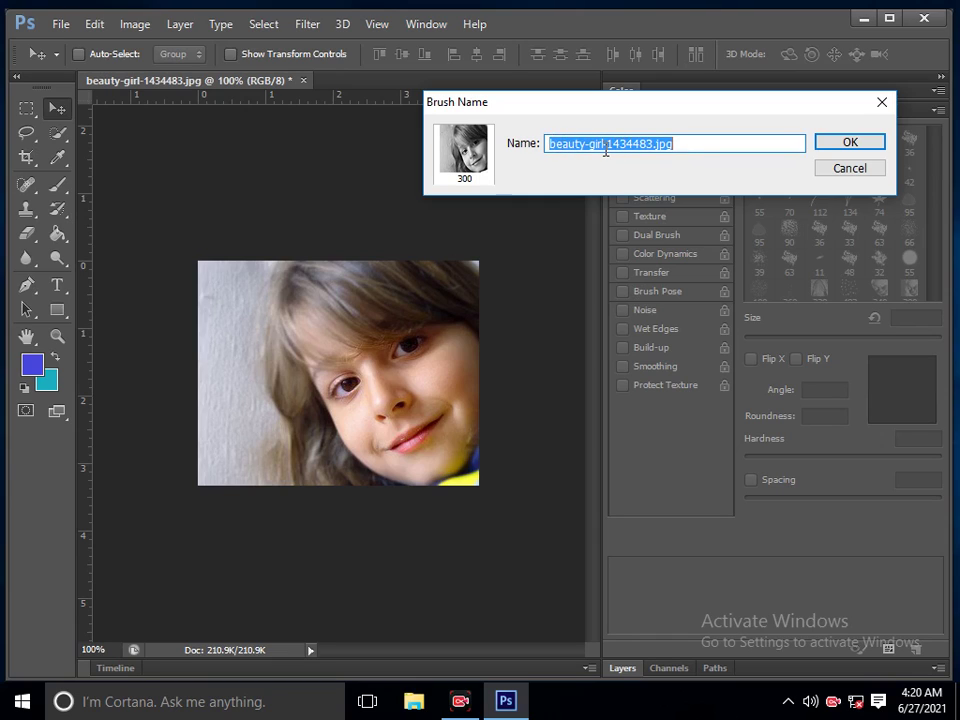
pyautogui.moveTo(604, 144); pyautogui.dragTo(706, 150)
pyautogui.press('BackSpace')
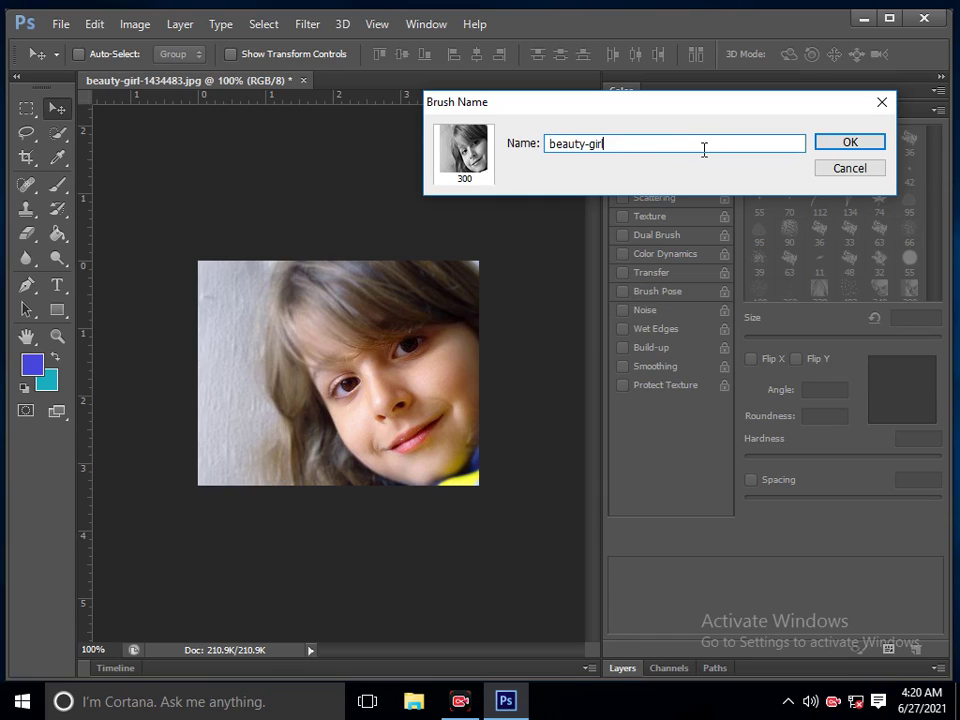
pyautogui.click(842, 145)
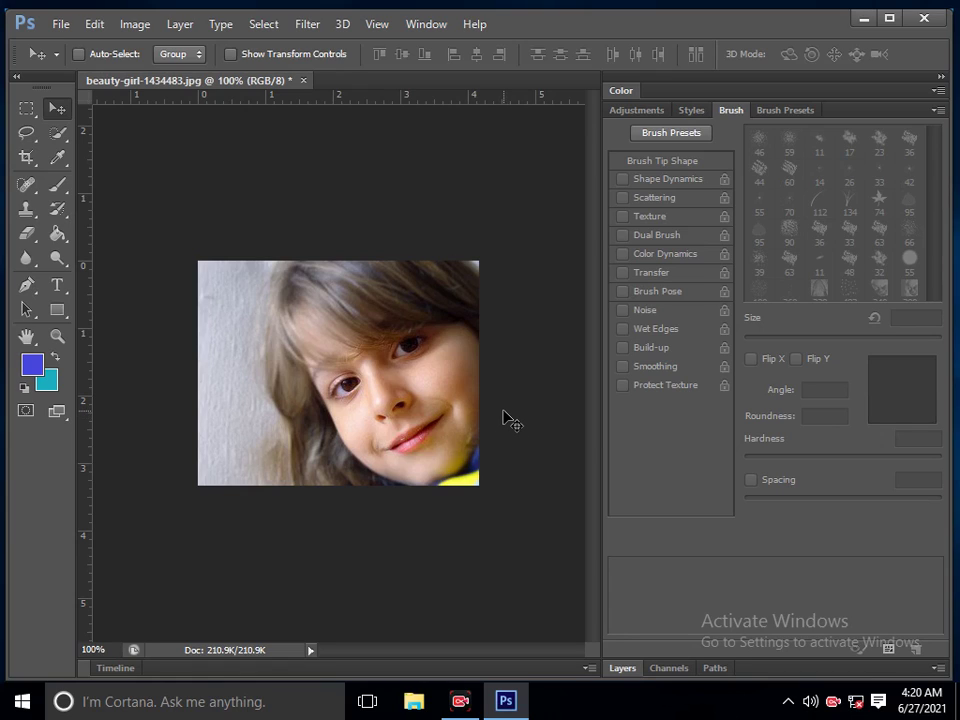
pyautogui.click(56, 189)
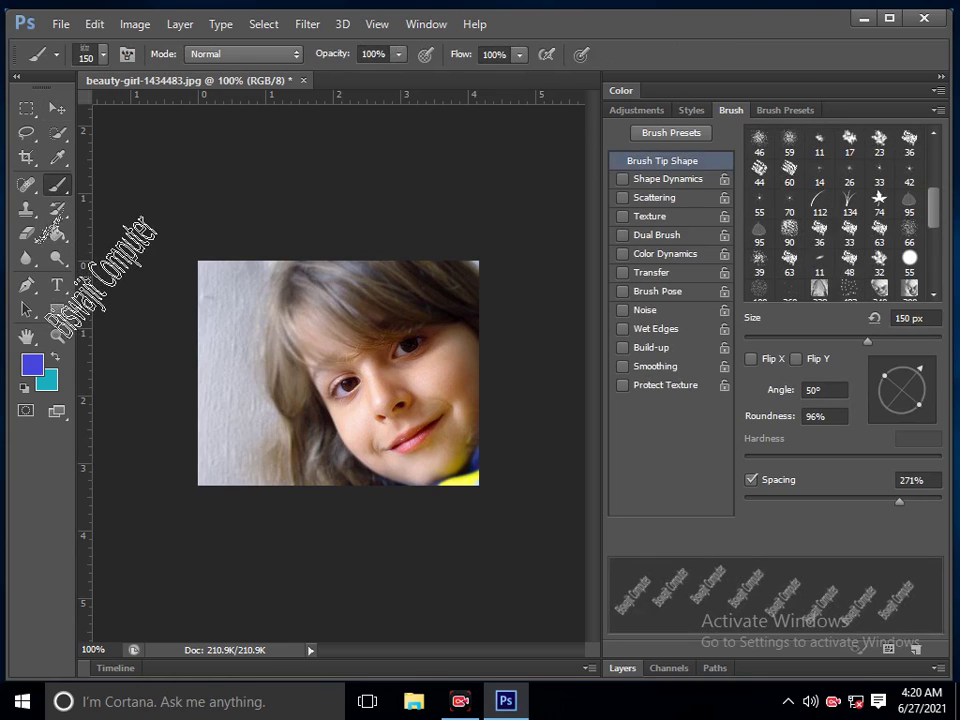
# Select the new 300 px girl brush in Brush Presets.
pyautogui.click(426, 24)
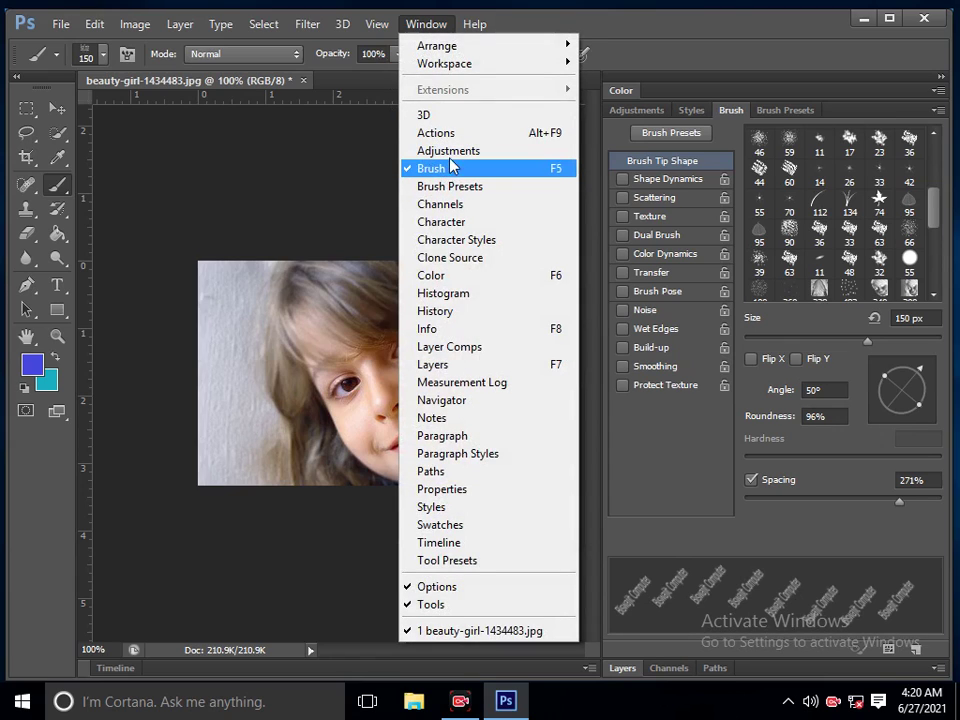
pyautogui.click(776, 115)
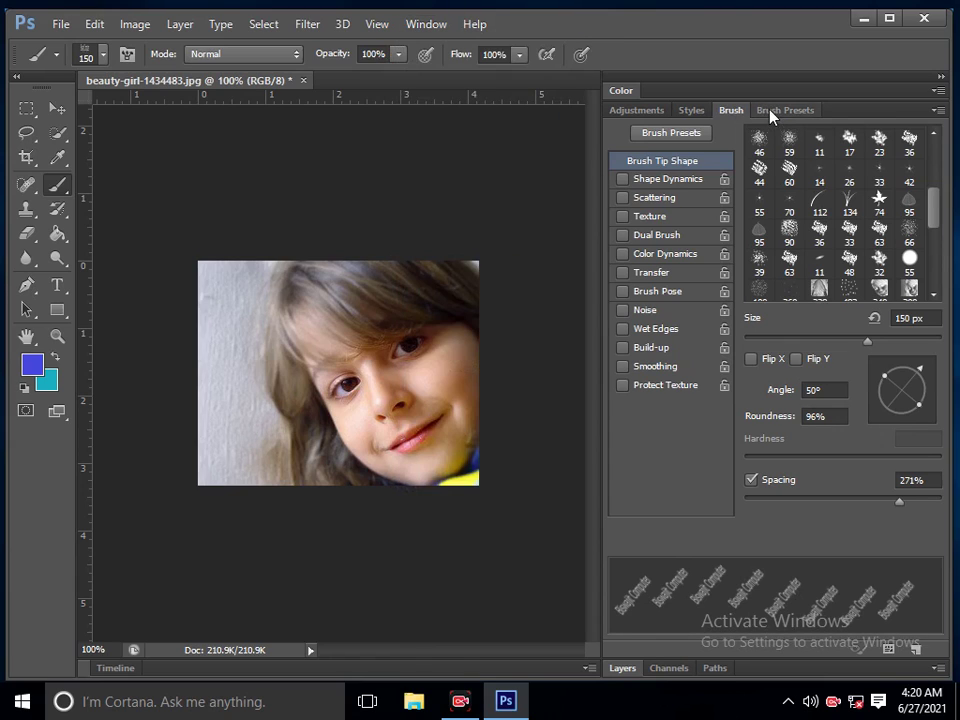
pyautogui.click(775, 112)
pyautogui.click(740, 116)
pyautogui.click(758, 117)
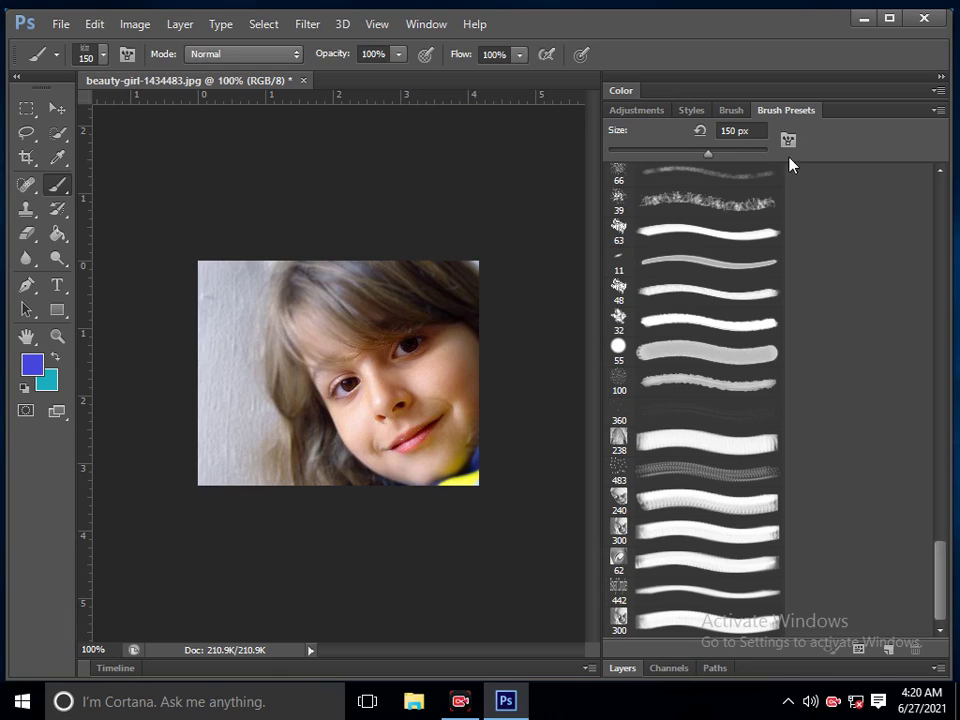
pyautogui.moveTo(941, 589)
pyautogui.mouseDown()
pyautogui.moveTo(951, 522)
pyautogui.moveTo(953, 622)
pyautogui.mouseUp()
pyautogui.click(668, 625)
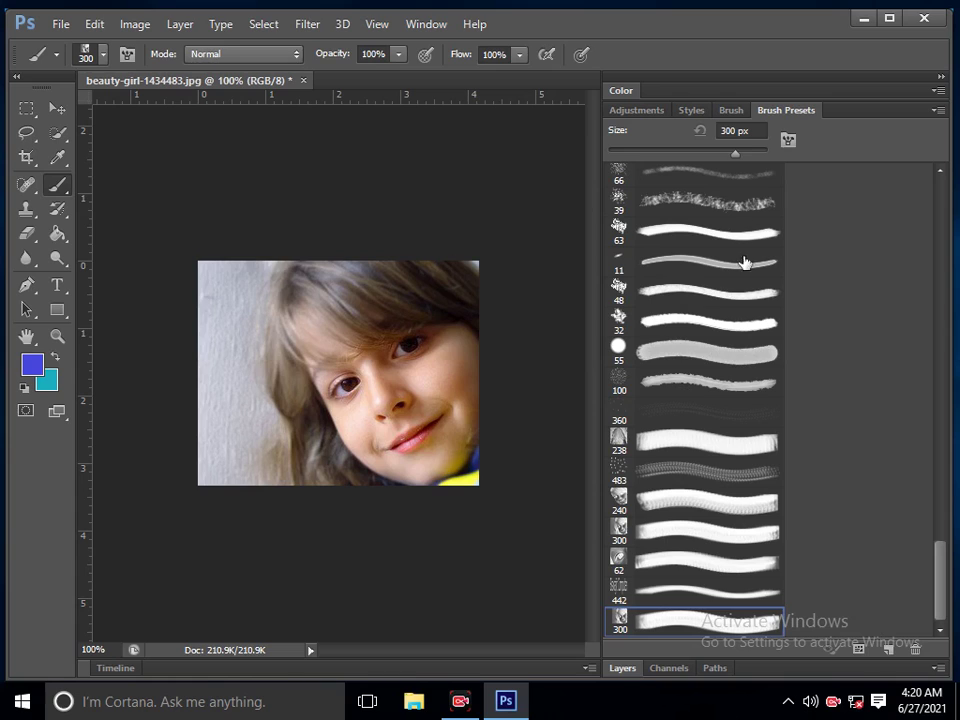
# Set the girl brush tip to 153% spacing, 23° angle and 72% roundness.
pyautogui.click(733, 110)
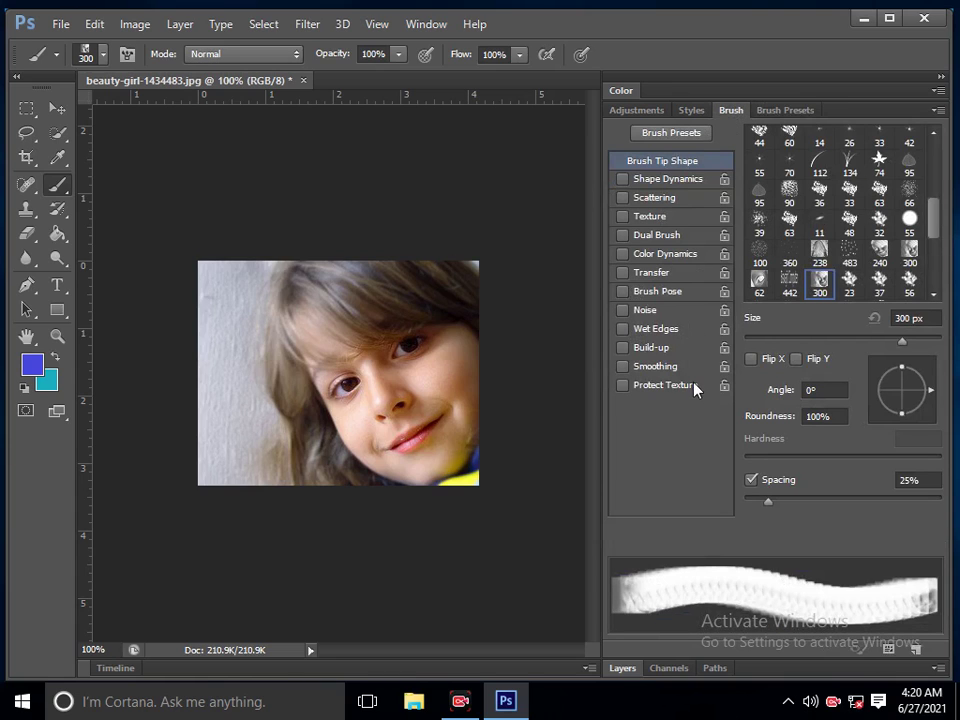
pyautogui.moveTo(767, 501); pyautogui.dragTo(870, 499)
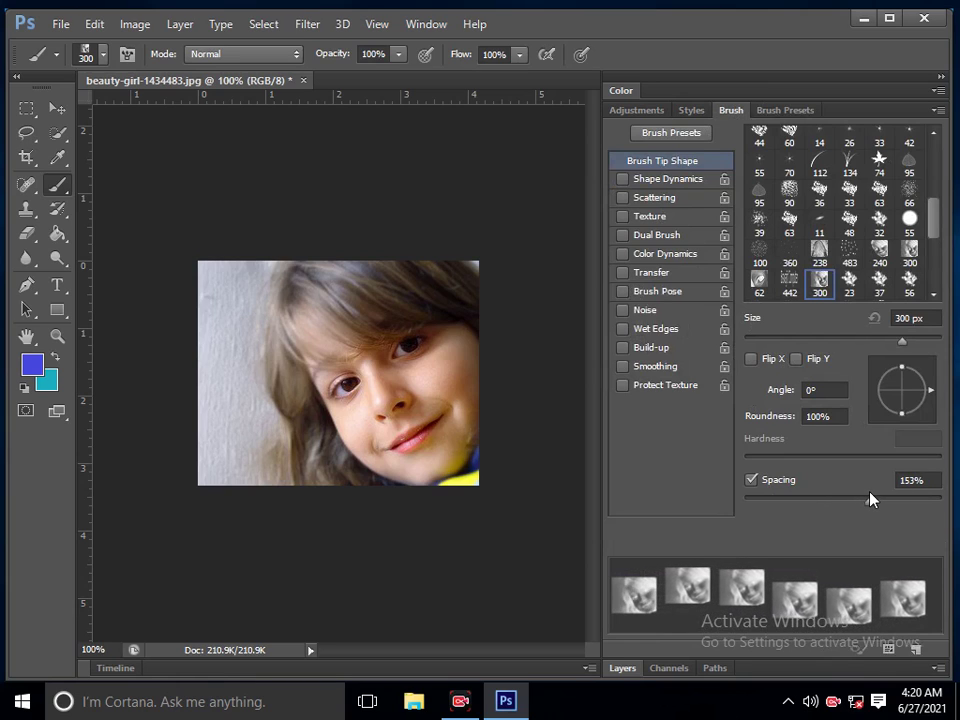
pyautogui.moveTo(929, 391)
pyautogui.mouseDown()
pyautogui.moveTo(929, 366)
pyautogui.moveTo(896, 388)
pyautogui.moveTo(884, 373)
pyautogui.moveTo(920, 372)
pyautogui.moveTo(940, 390)
pyautogui.moveTo(936, 380)
pyautogui.mouseUp()
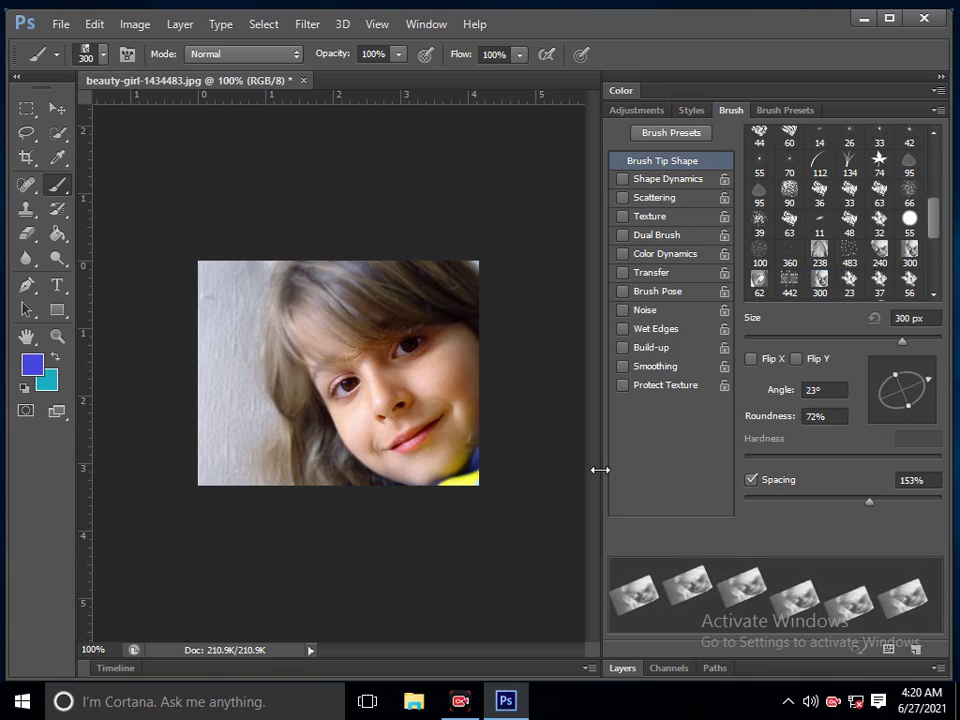
pyautogui.click(57, 30)
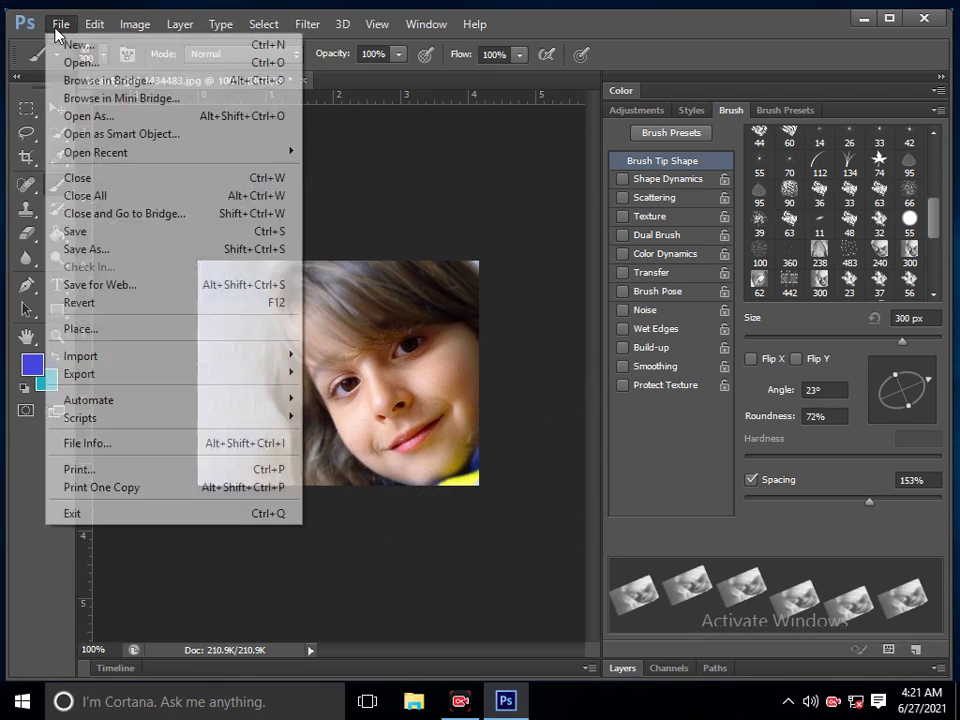
# Create a new white 7 × 5 inch document using the Default Photoshop Size preset.
pyautogui.click(58, 44)
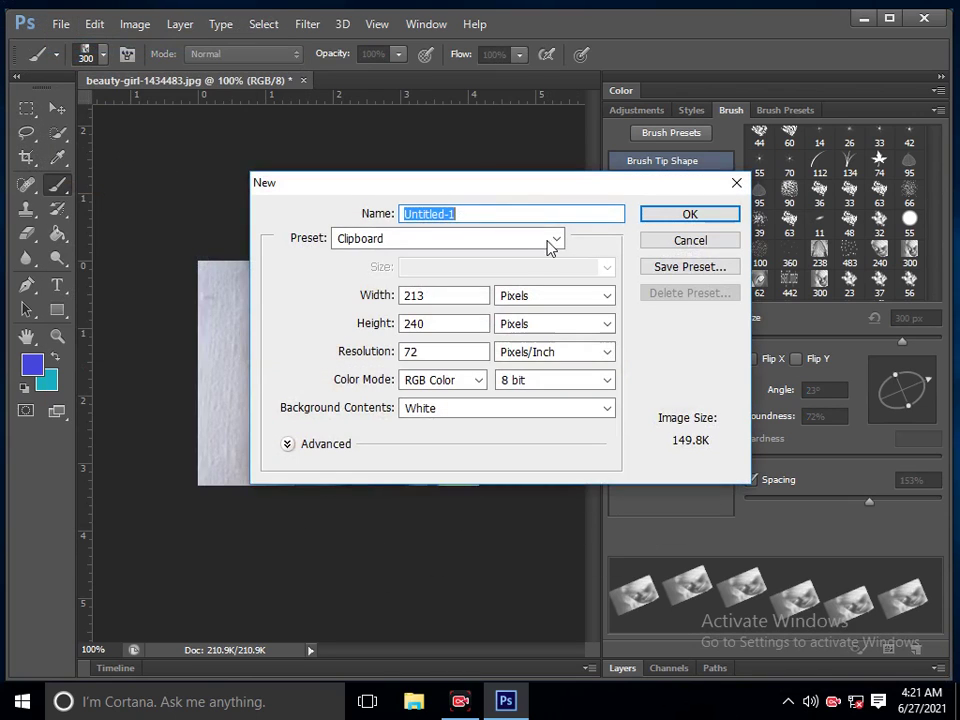
pyautogui.click(562, 238)
pyautogui.click(451, 272)
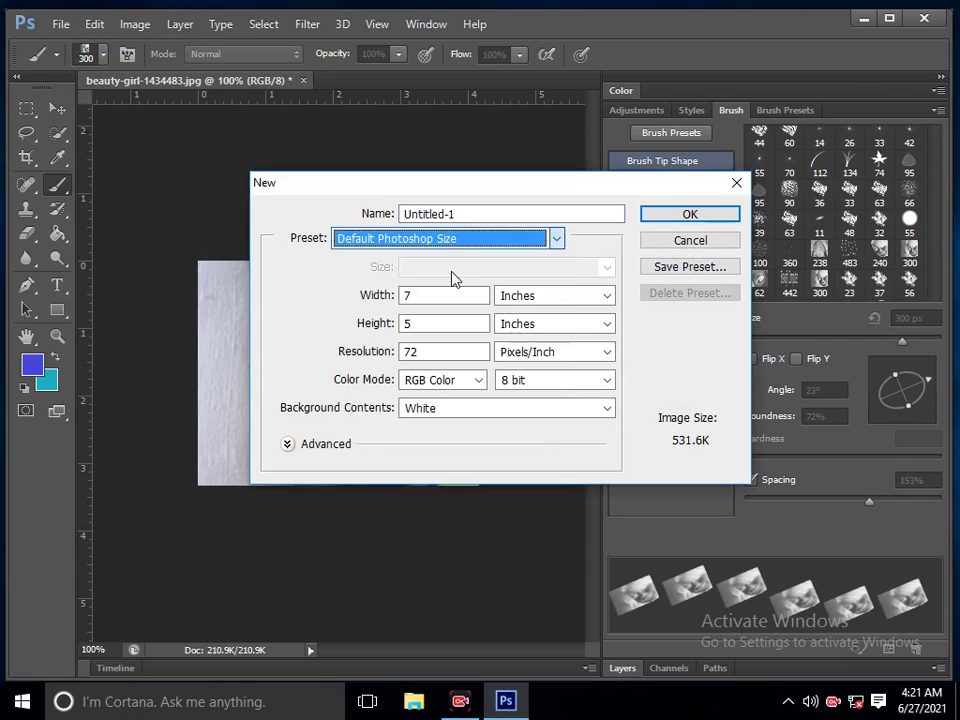
pyautogui.click(662, 214)
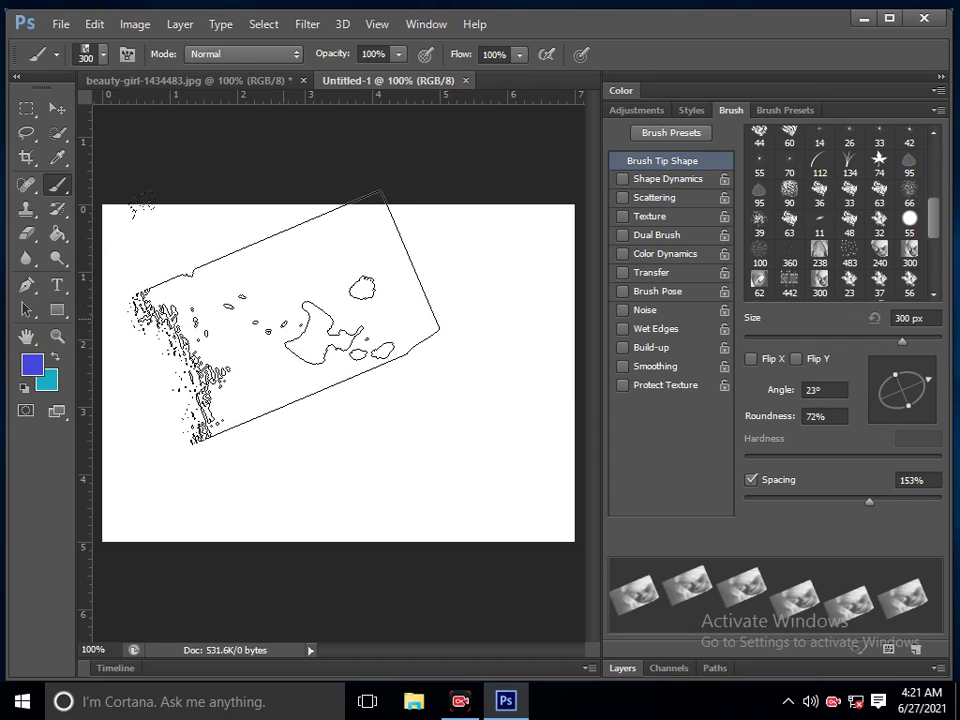
# Set the girl brush size to 125 px with the bracket keys.
pyautogui.press('[')
pyautogui.press('[')
pyautogui.press('[')
pyautogui.press('[')
pyautogui.press('[')
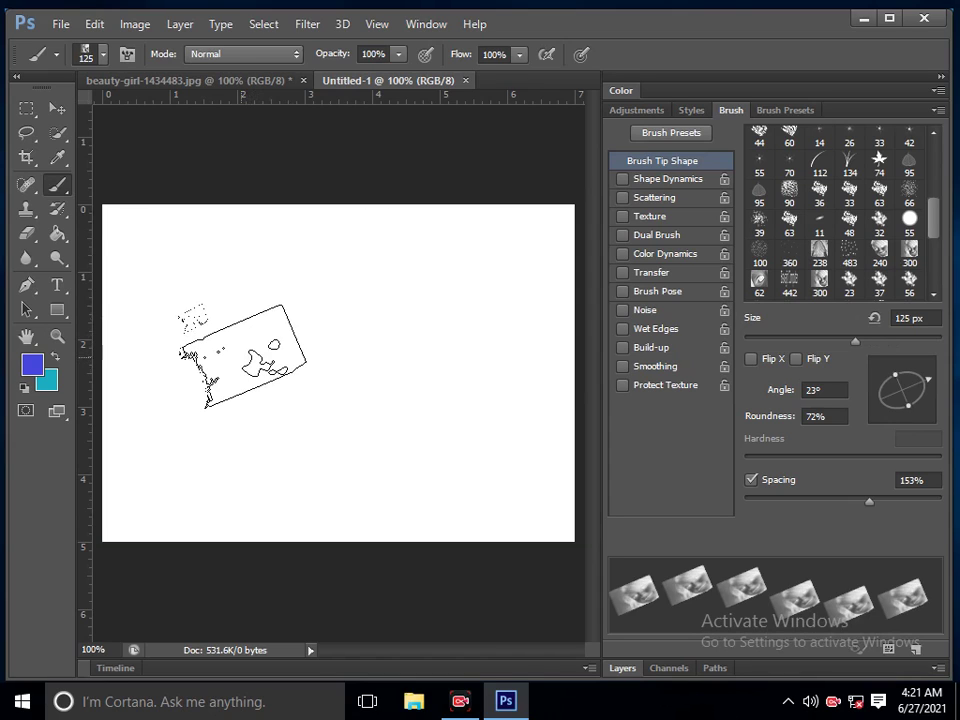
pyautogui.press(']')
pyautogui.press(']')
pyautogui.press(']')
pyautogui.press(']')
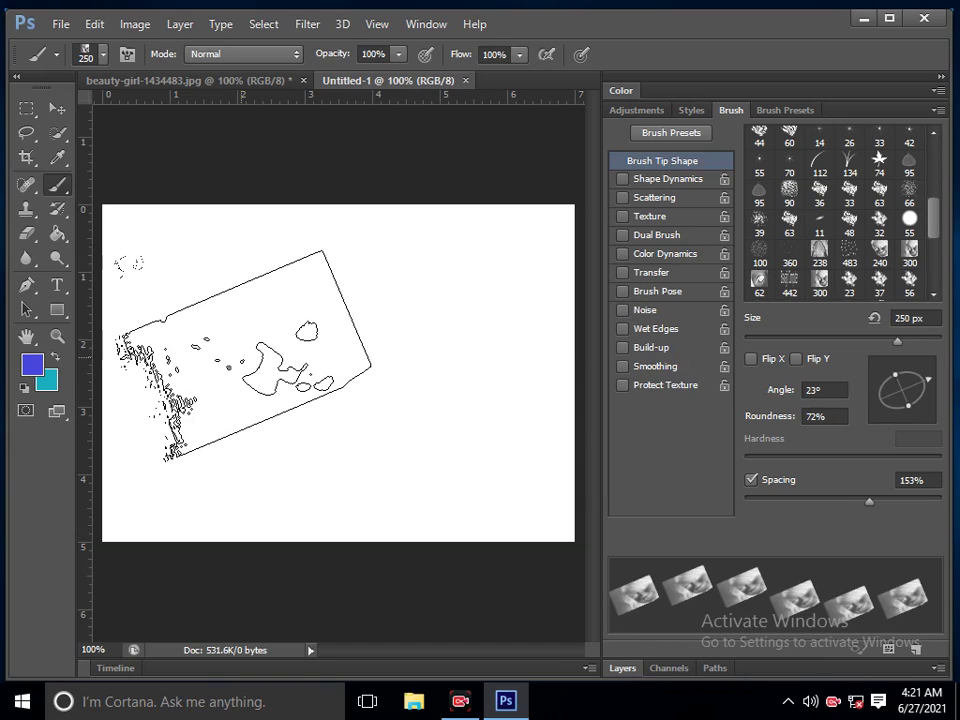
pyautogui.press('[')
pyautogui.press('[')
pyautogui.press('[')
pyautogui.press('[')
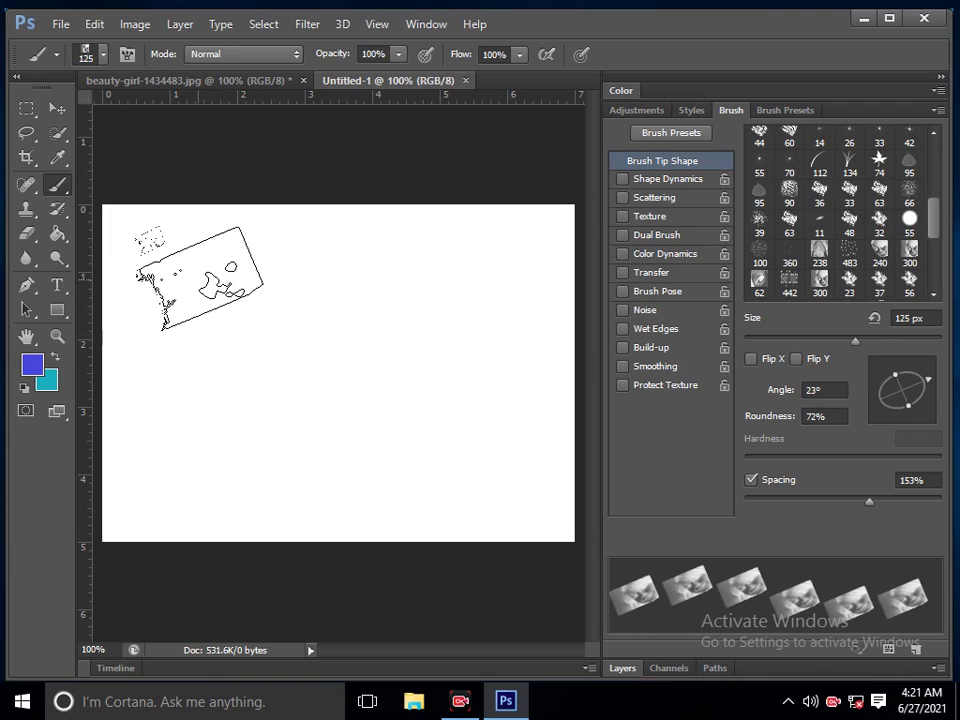
# Stamp seven blue girl faces scattered across the Untitled-1 canvas.
pyautogui.click(205, 287)
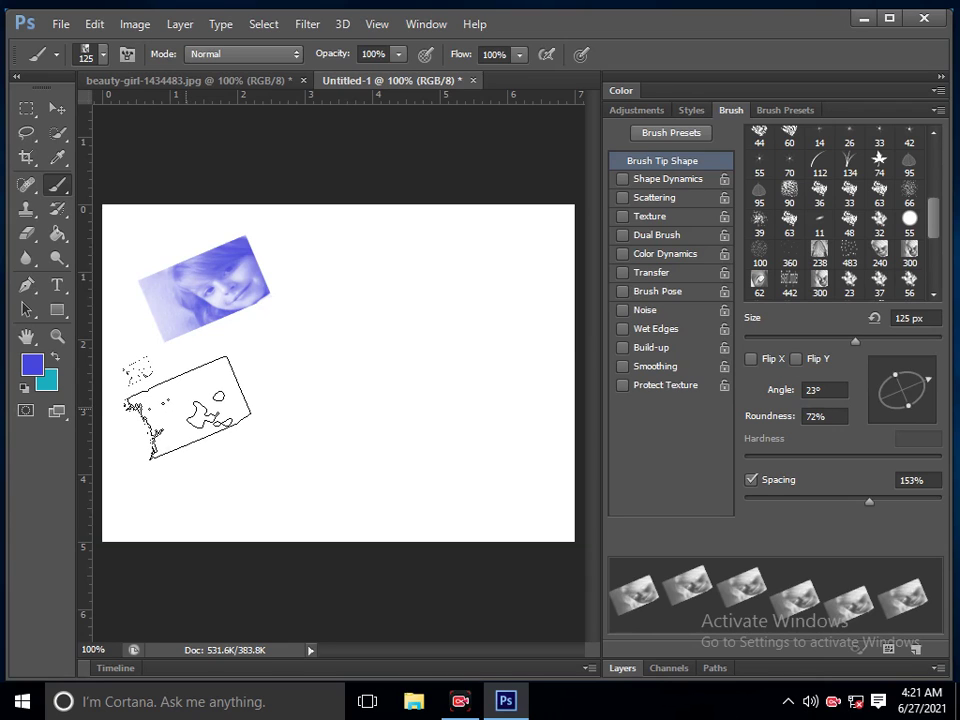
pyautogui.click(192, 412)
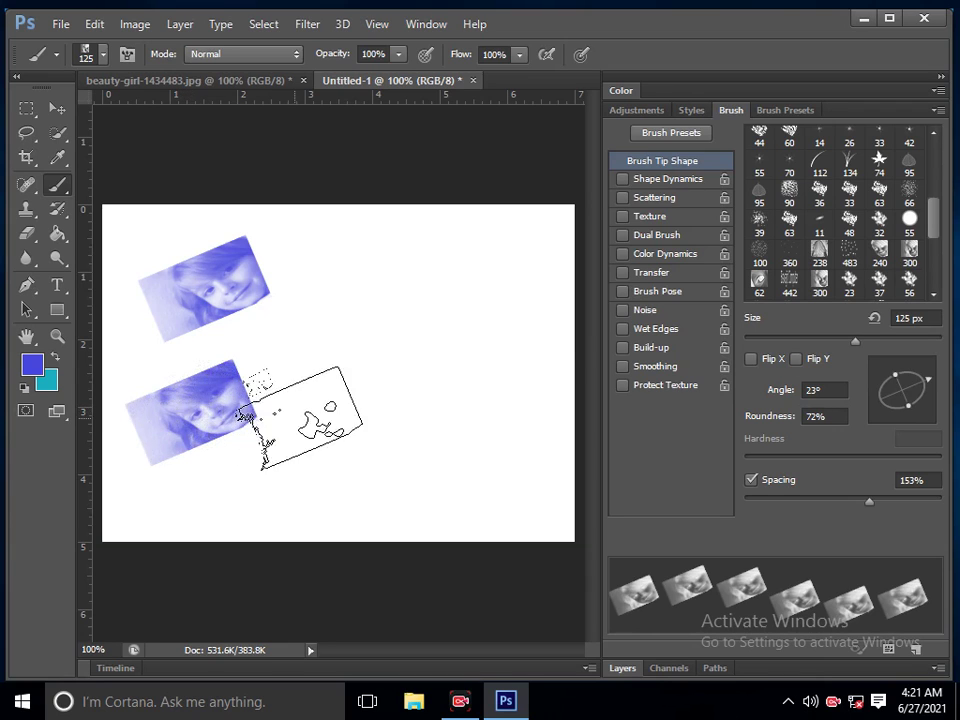
pyautogui.click(327, 432)
pyautogui.click(389, 340)
pyautogui.click(462, 291)
pyautogui.click(486, 422)
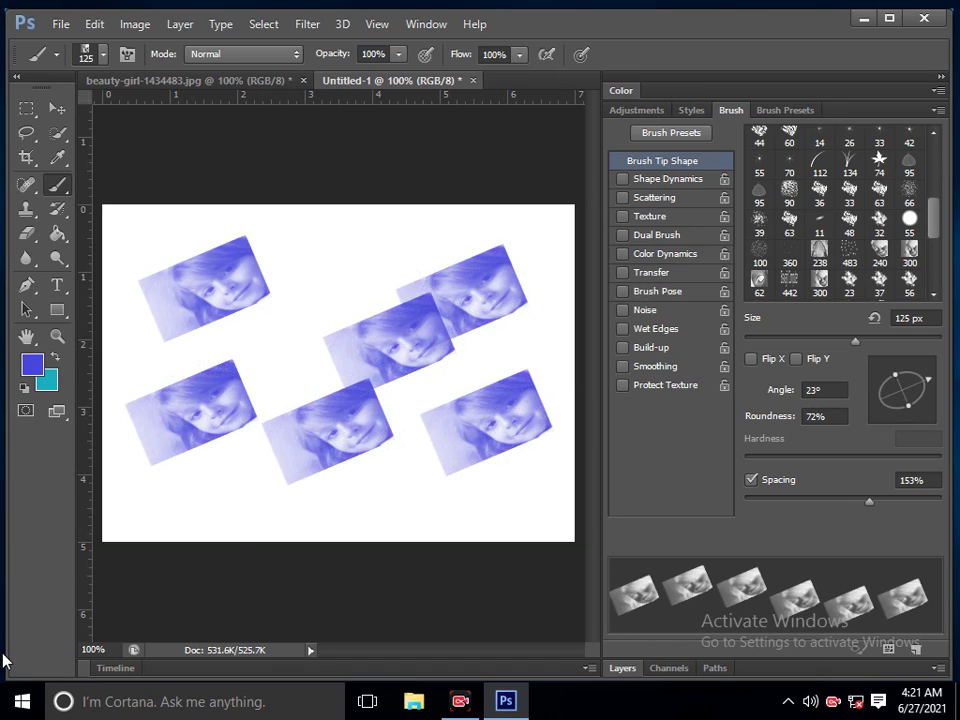
pyautogui.click(338, 272)
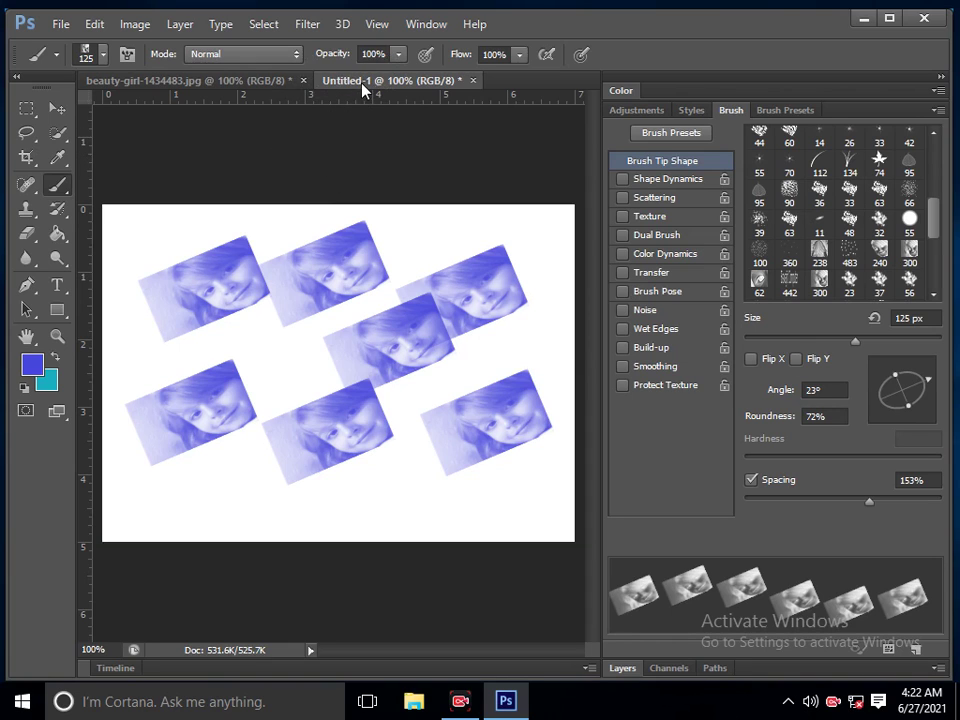
pyautogui.click(279, 84)
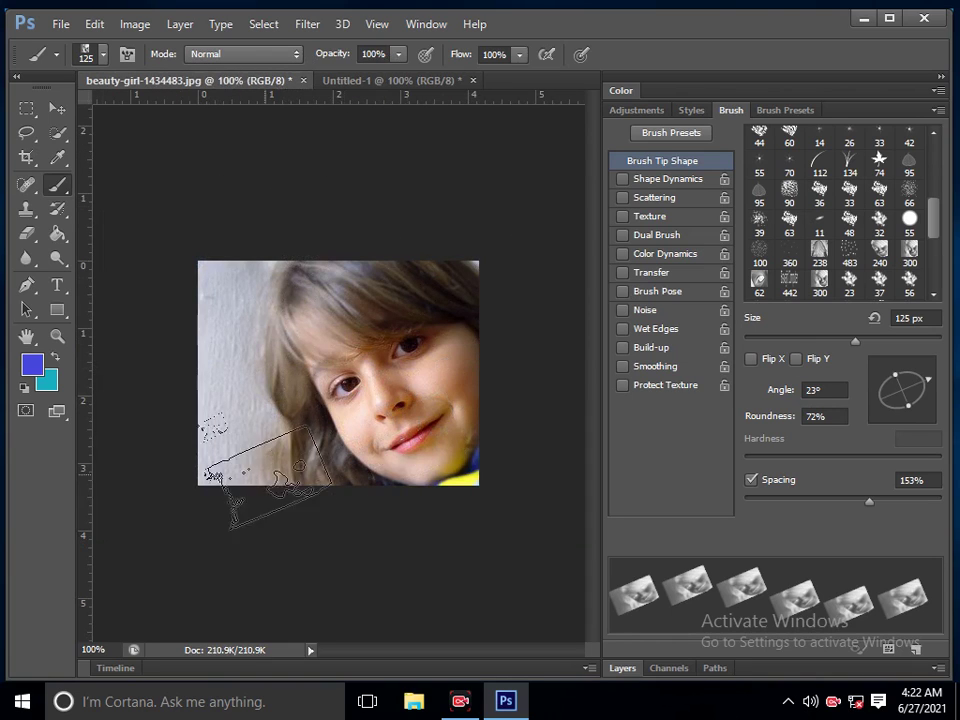
# Draw a rectangular marquee of about 0.69 × 0.42 in around the girl's left eye.
pyautogui.click(28, 110)
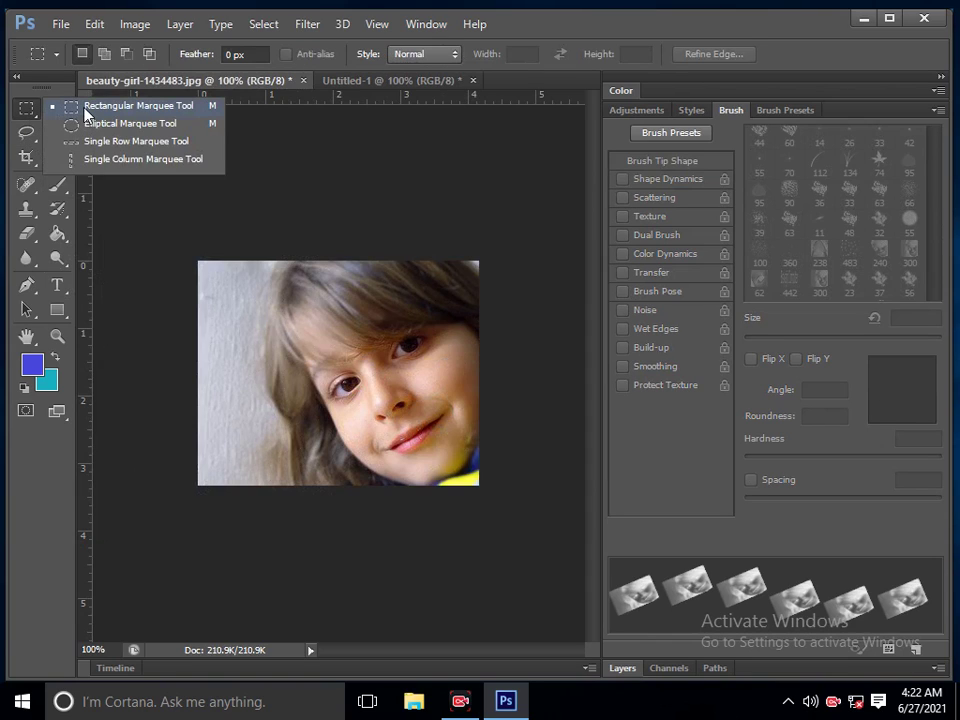
pyautogui.click(86, 113)
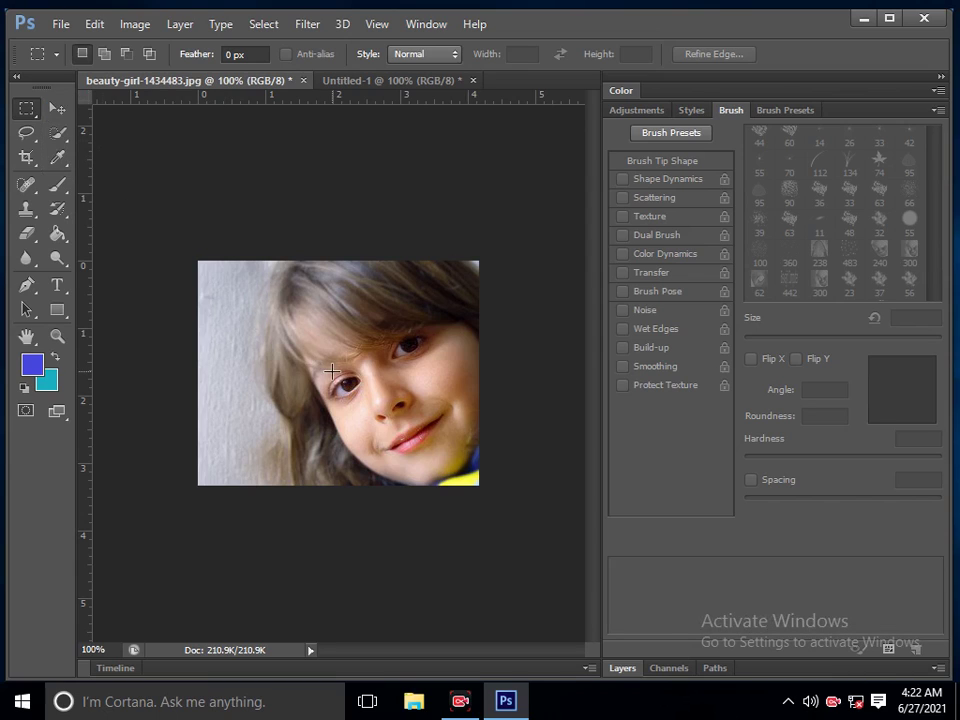
pyautogui.moveTo(319, 372); pyautogui.dragTo(365, 400)
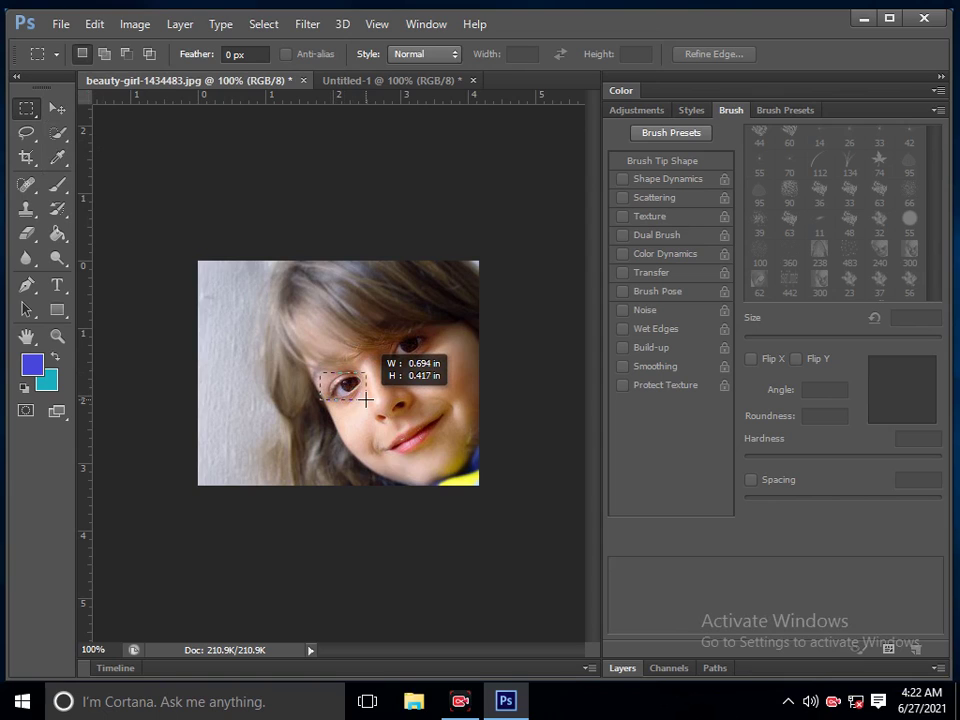
pyautogui.moveTo(365, 400); pyautogui.dragTo(365, 400)
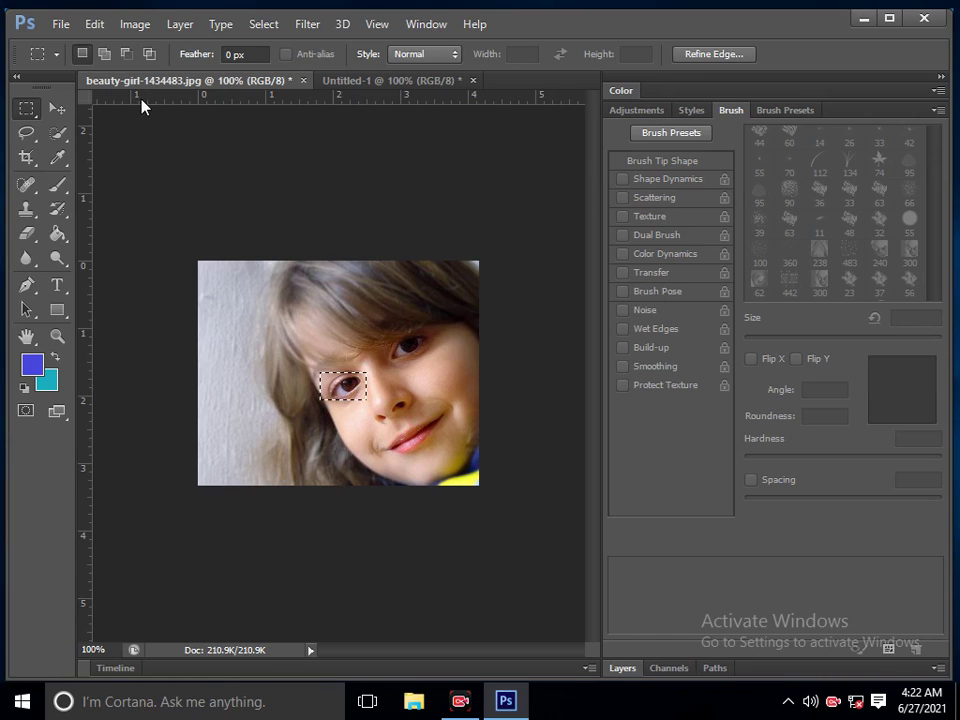
pyautogui.click(94, 26)
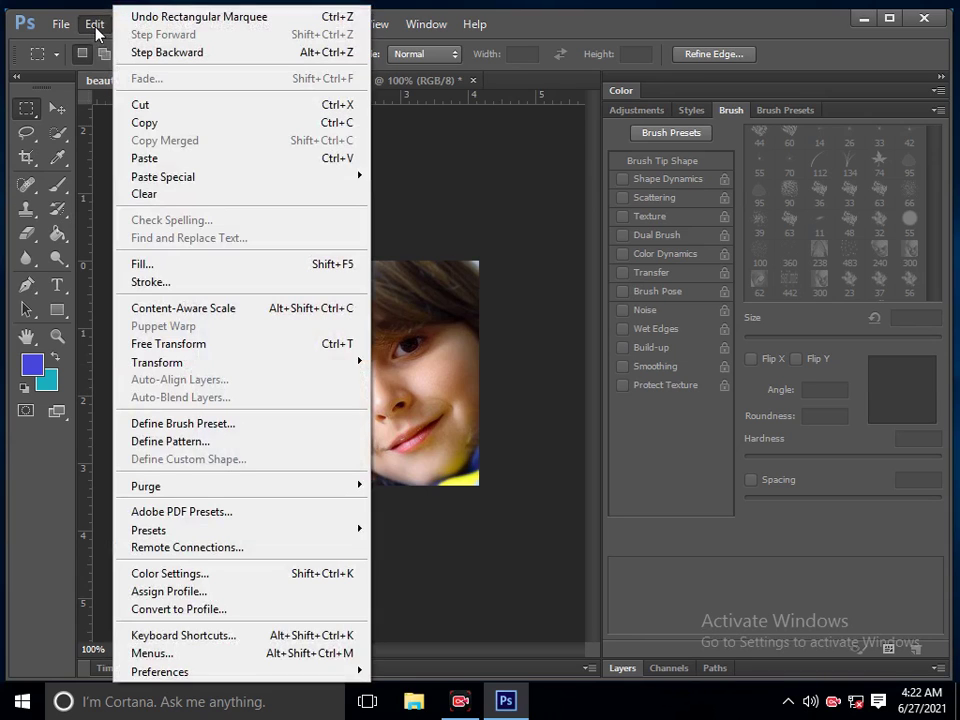
# Define the eye selection as a brush preset, keeping the name 'Sampled Brush 6'.
pyautogui.click(185, 426)
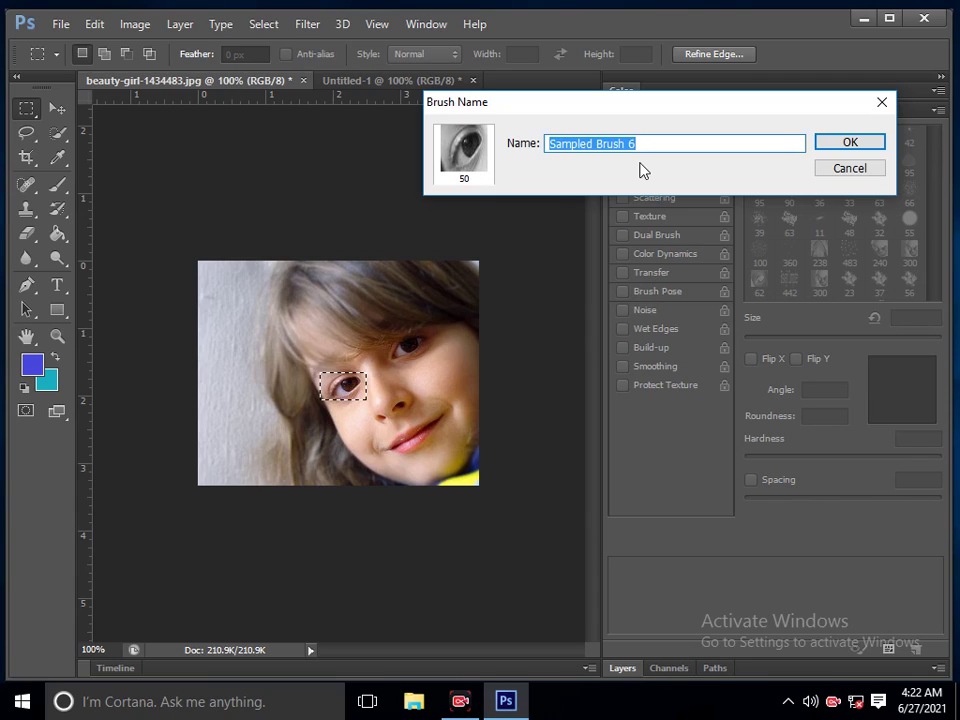
pyautogui.click(857, 145)
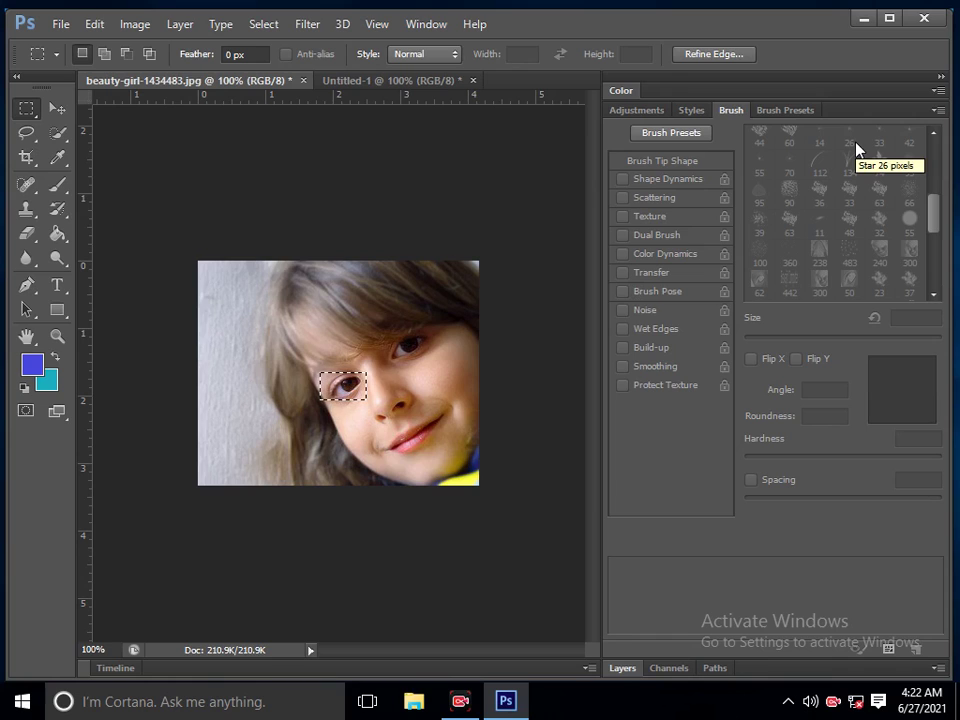
# Select the 50 px sampled eye brush in Brush Presets with the Brush tool.
pyautogui.click(57, 184)
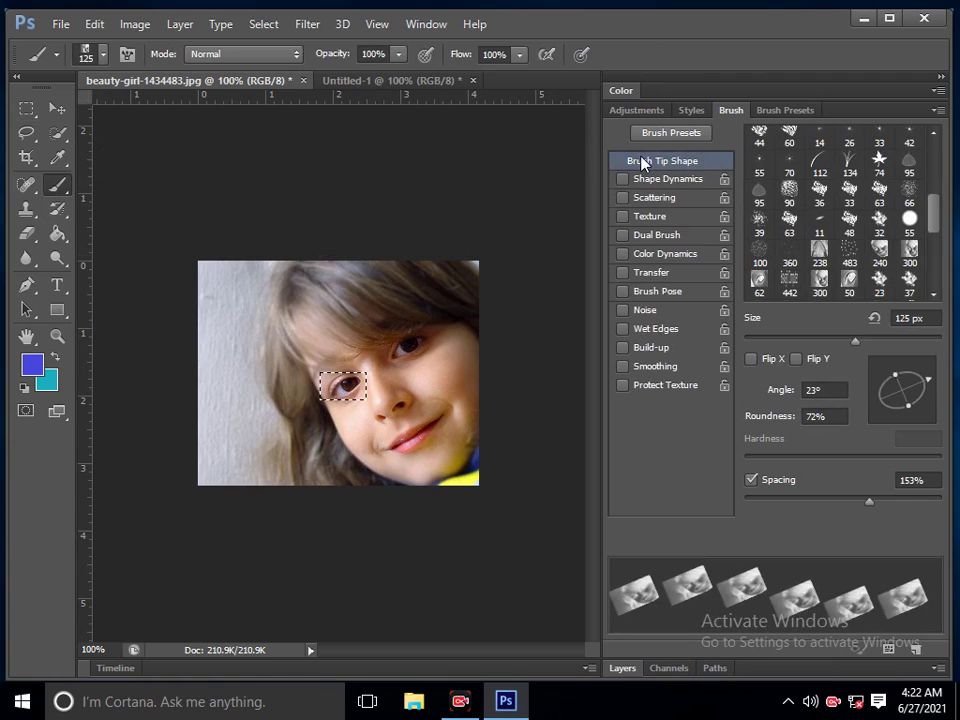
pyautogui.click(776, 112)
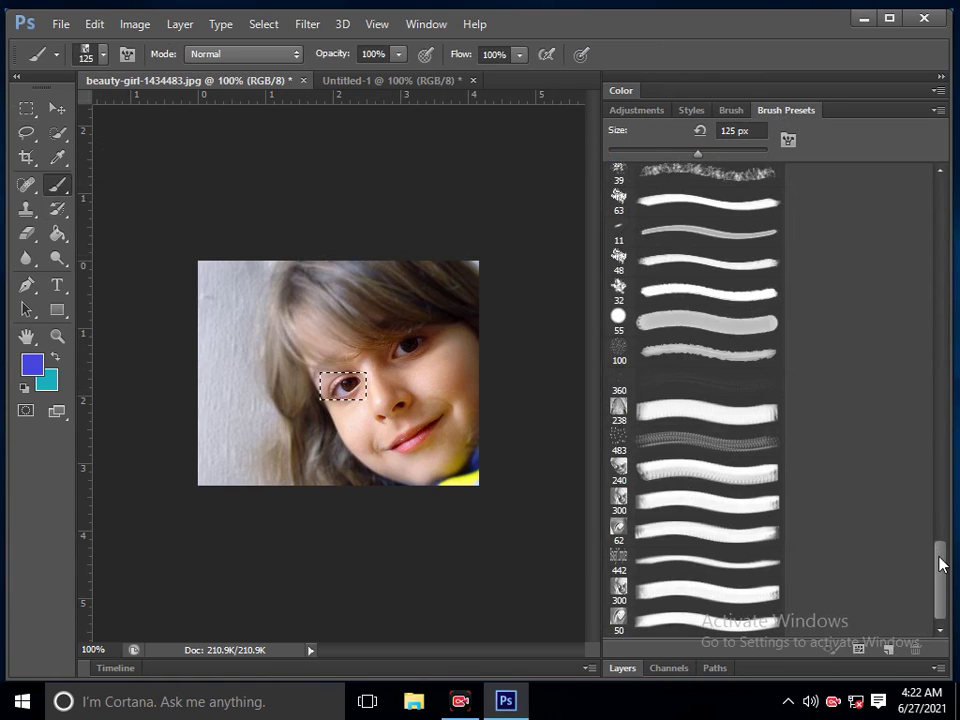
pyautogui.moveTo(940, 565); pyautogui.dragTo(953, 595)
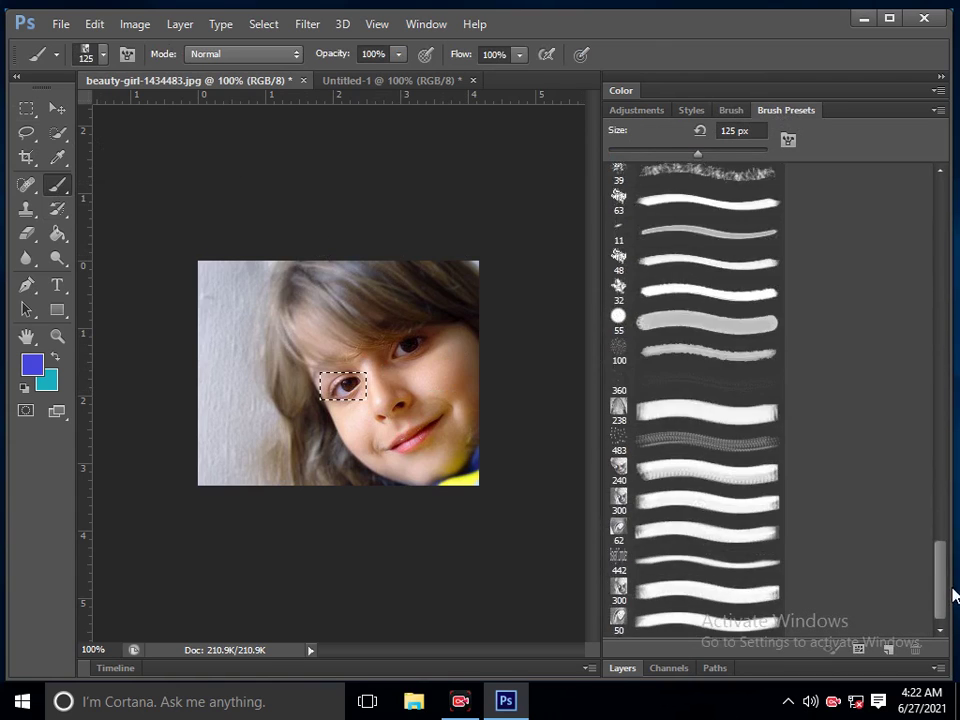
pyautogui.click(677, 625)
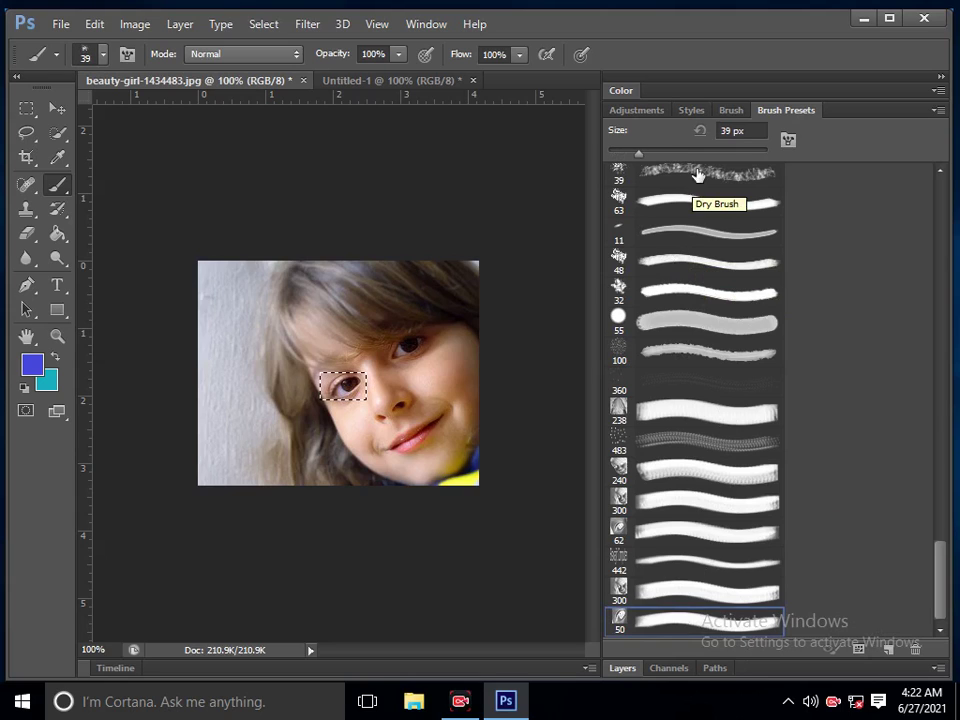
# Set the eye brush tip to 174% spacing and a 12° angle.
pyautogui.click(731, 110)
pyautogui.moveTo(769, 502); pyautogui.dragTo(894, 518)
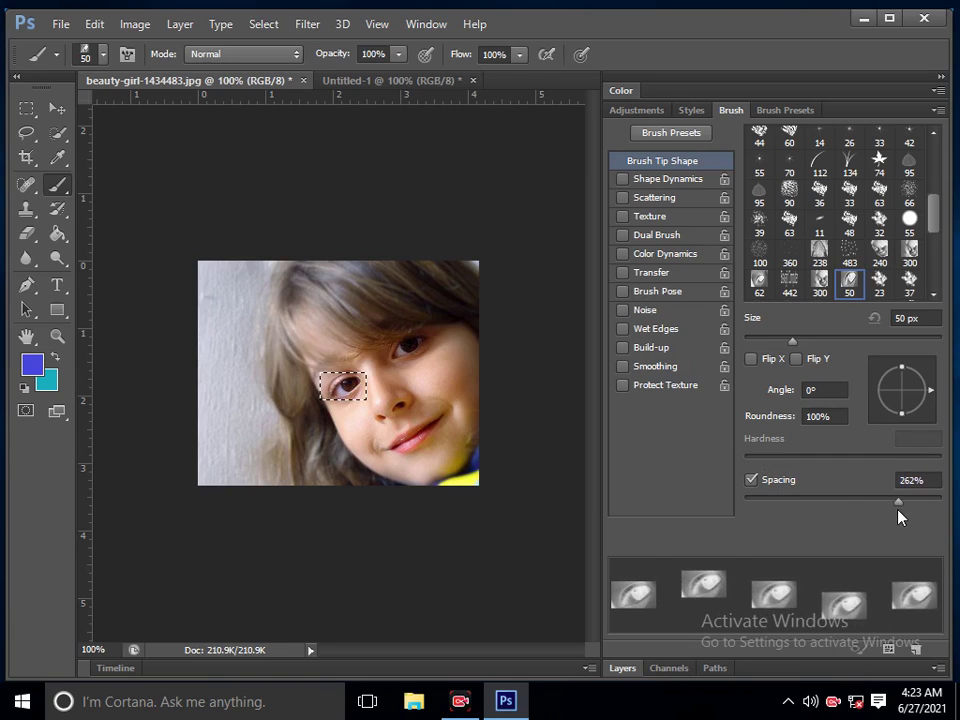
pyautogui.moveTo(894, 520)
pyautogui.mouseDown()
pyautogui.moveTo(797, 514)
pyautogui.moveTo(649, 546)
pyautogui.mouseUp()
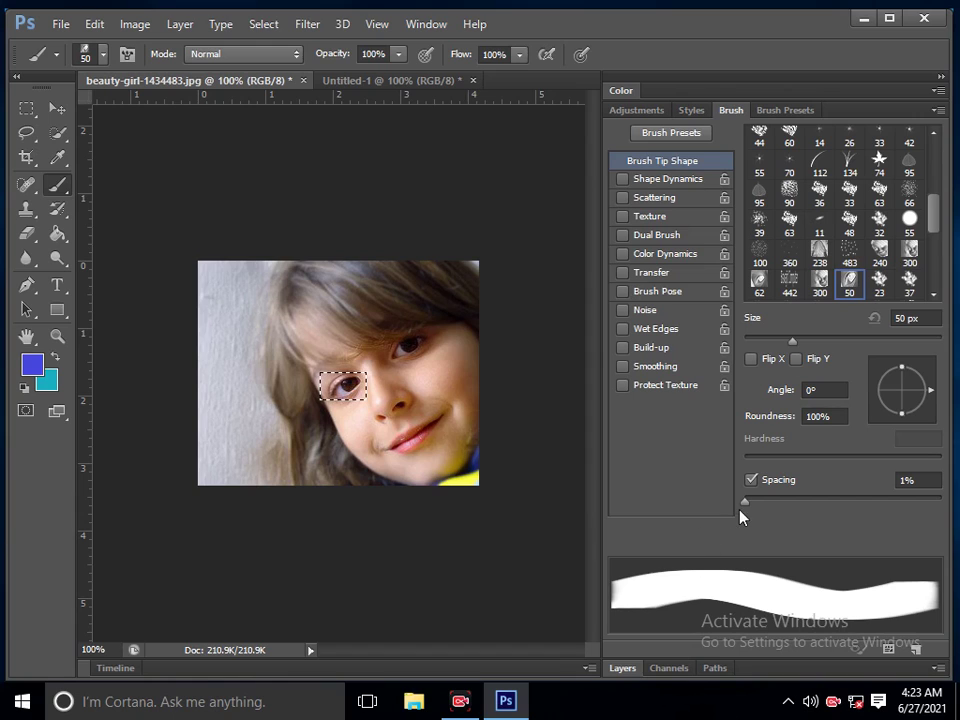
pyautogui.moveTo(744, 502); pyautogui.dragTo(879, 508)
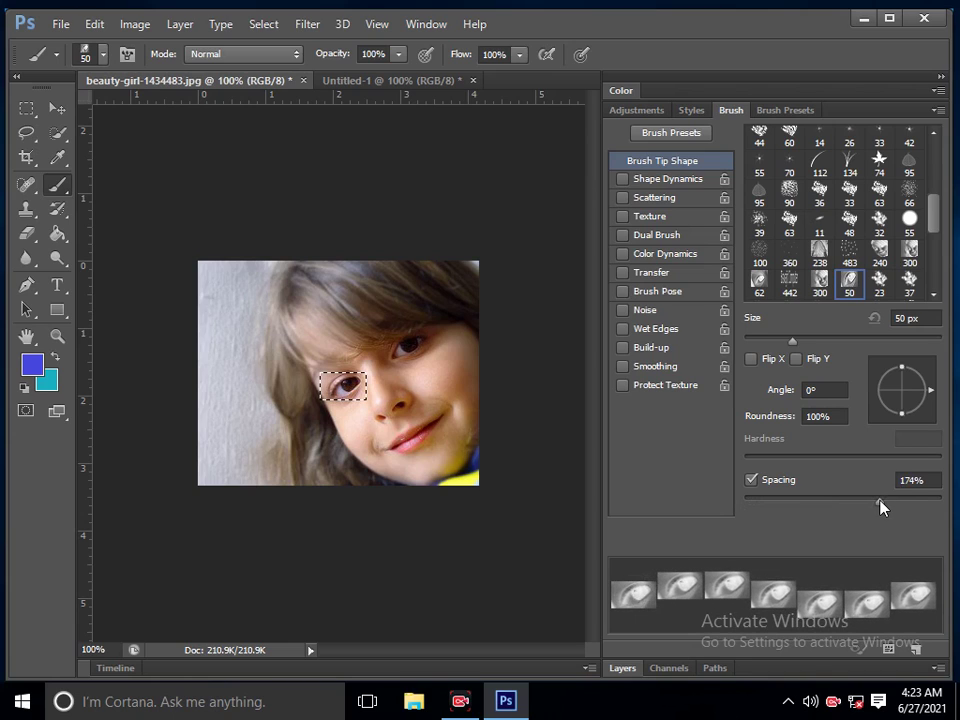
pyautogui.moveTo(937, 390)
pyautogui.mouseDown()
pyautogui.moveTo(938, 378)
pyautogui.moveTo(938, 390)
pyautogui.mouseUp()
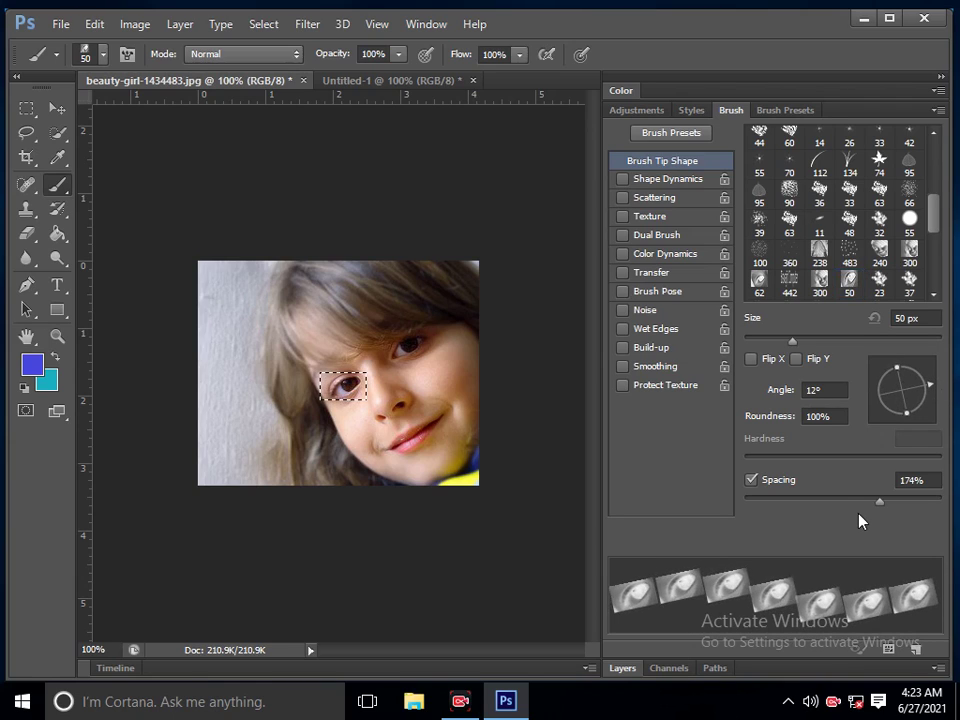
# Create a new document, Untitled-2, with the Default Photoshop Size preset.
pyautogui.click(61, 24)
pyautogui.click(73, 44)
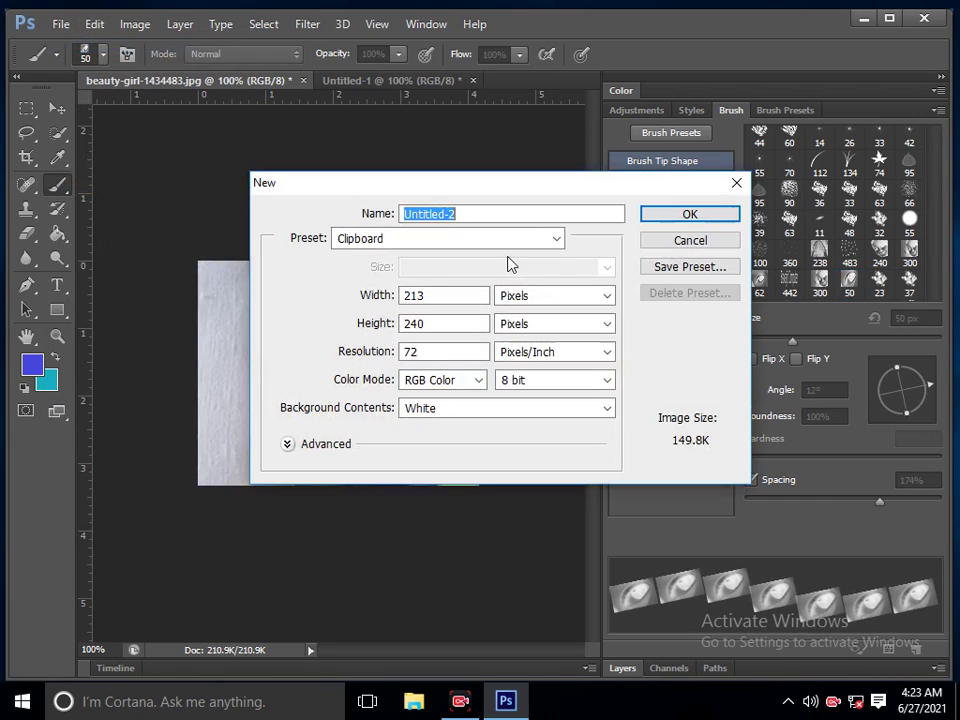
pyautogui.click(500, 239)
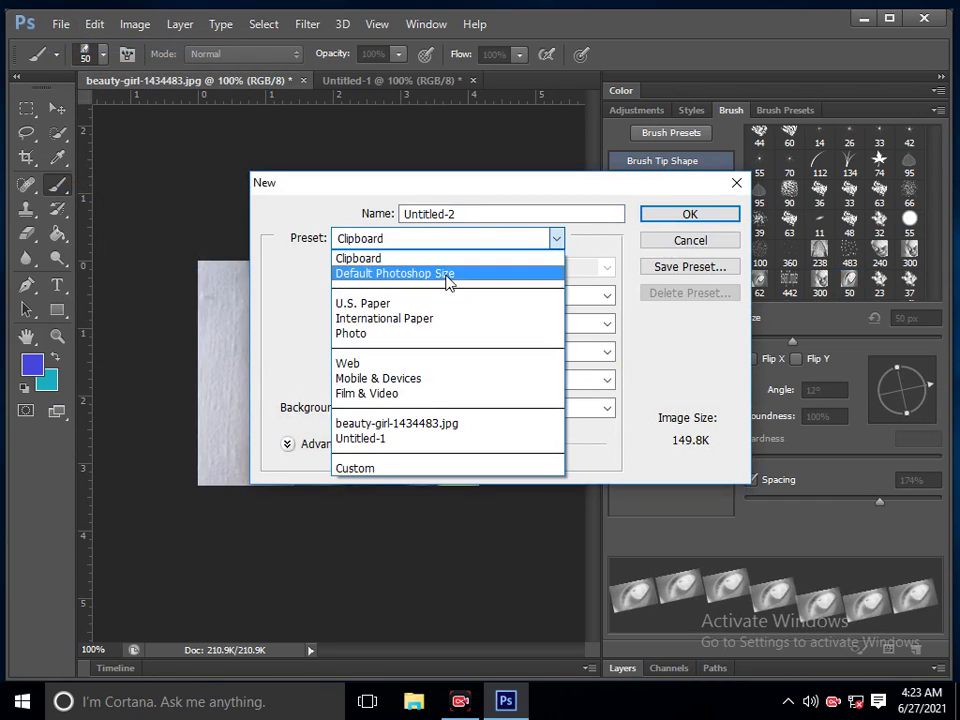
pyautogui.click(446, 279)
pyautogui.click(686, 215)
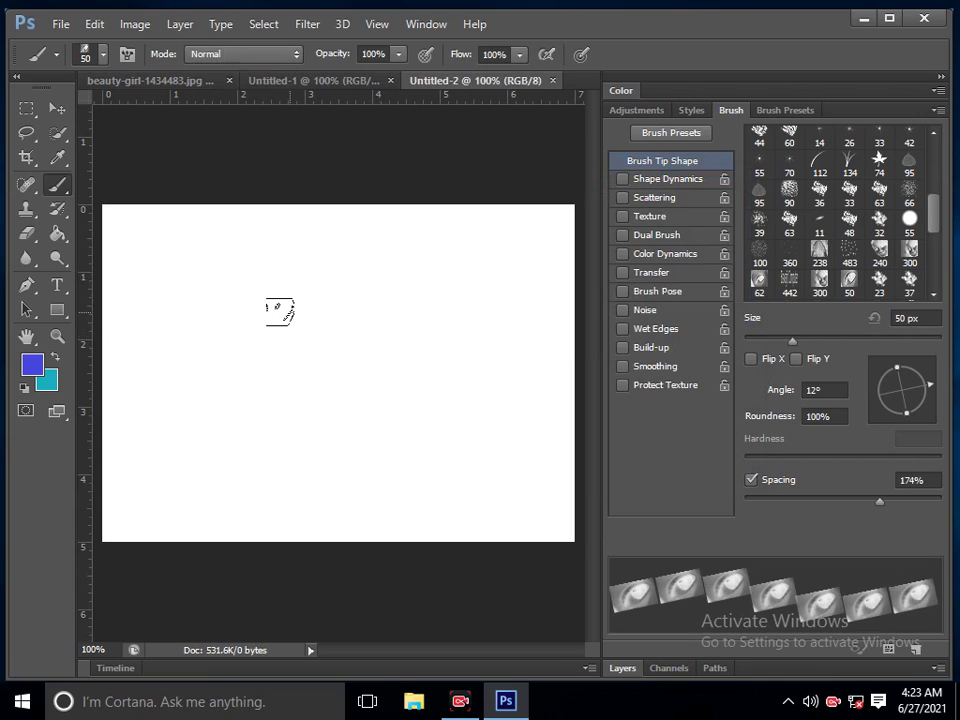
# Stamp blue eyes at the left and paint a looping trail of blue eyes.
pyautogui.click(168, 284)
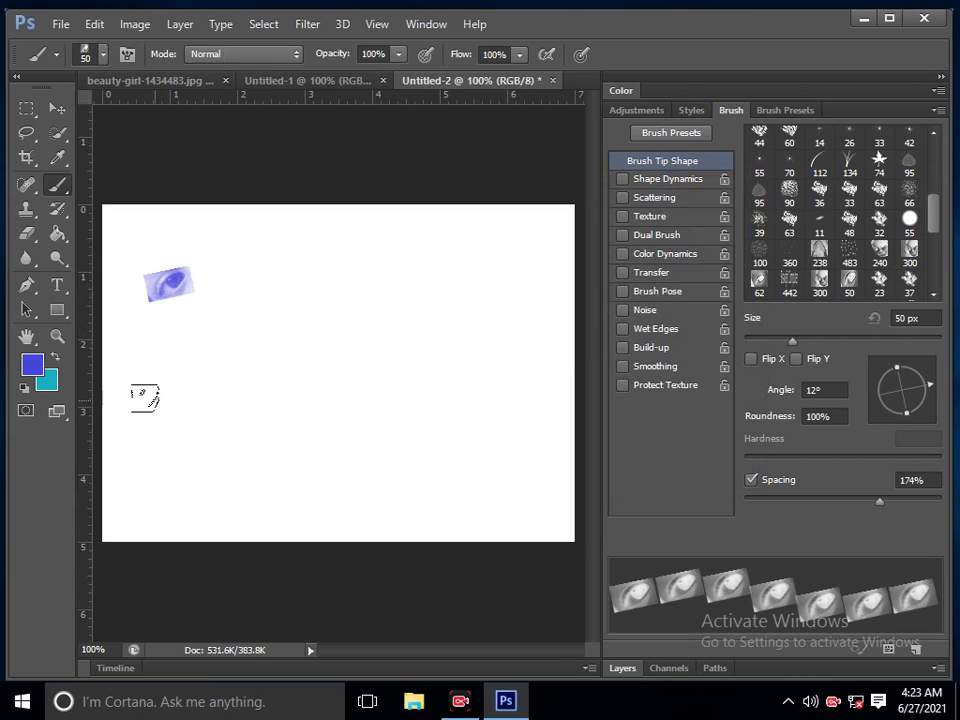
pyautogui.click(155, 395)
pyautogui.click(168, 437)
pyautogui.click(205, 459)
pyautogui.moveTo(230, 443)
pyautogui.mouseDown()
pyautogui.moveTo(225, 319)
pyautogui.moveTo(343, 366)
pyautogui.moveTo(467, 388)
pyautogui.moveTo(468, 297)
pyautogui.mouseUp()
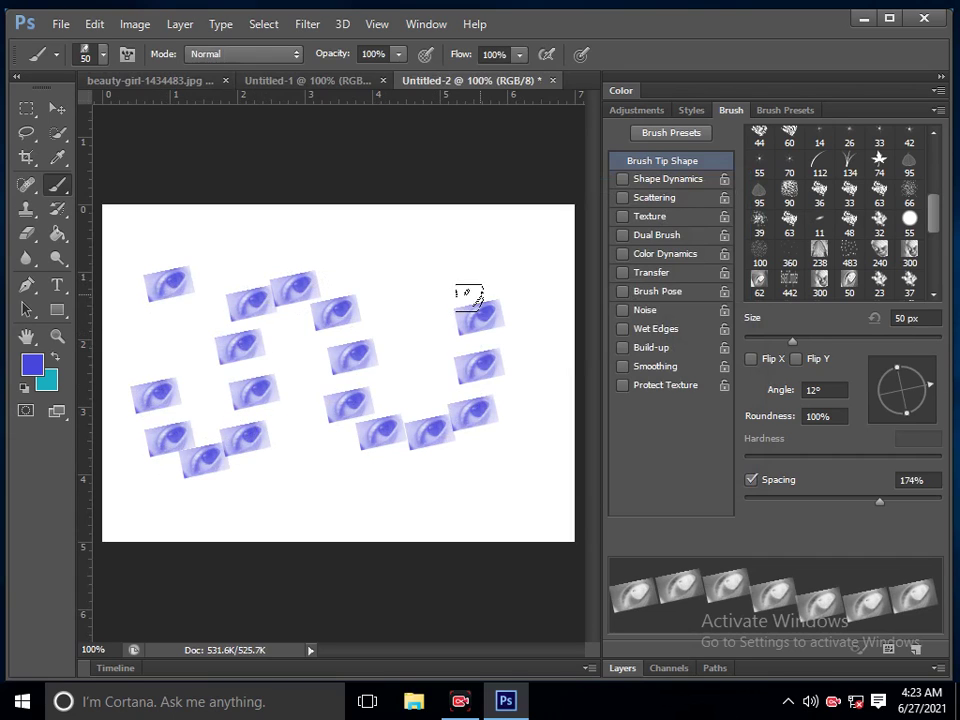
# Swap to teal and paint trails of teal eyes across the canvas.
pyautogui.click(58, 357)
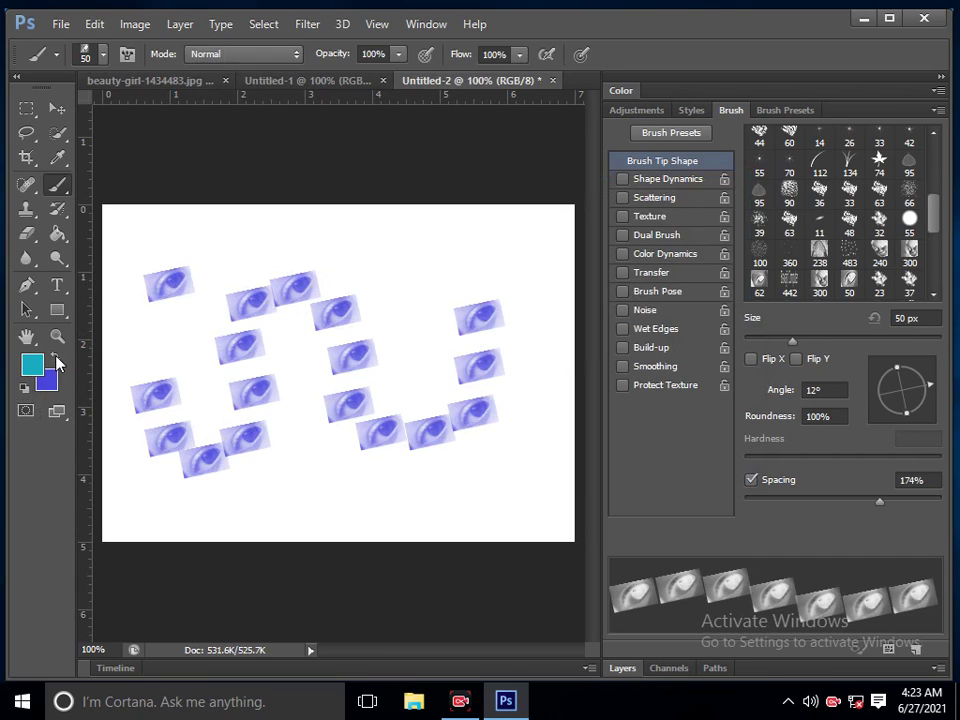
pyautogui.moveTo(300, 495)
pyautogui.mouseDown()
pyautogui.moveTo(296, 456)
pyautogui.moveTo(377, 499)
pyautogui.moveTo(472, 480)
pyautogui.mouseUp()
pyautogui.moveTo(420, 350)
pyautogui.mouseDown()
pyautogui.moveTo(418, 328)
pyautogui.moveTo(536, 332)
pyautogui.moveTo(540, 408)
pyautogui.mouseUp()
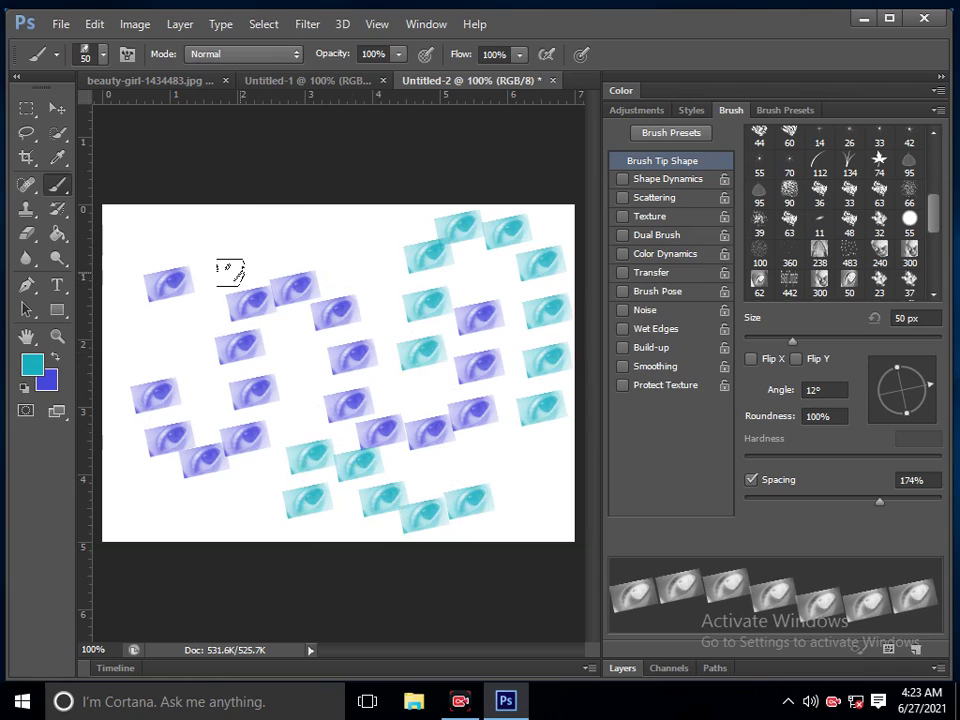
pyautogui.moveTo(182, 342)
pyautogui.mouseDown()
pyautogui.moveTo(208, 255)
pyautogui.moveTo(124, 225)
pyautogui.moveTo(113, 438)
pyautogui.moveTo(122, 497)
pyautogui.moveTo(189, 512)
pyautogui.moveTo(279, 435)
pyautogui.moveTo(318, 257)
pyautogui.moveTo(377, 304)
pyautogui.moveTo(392, 403)
pyautogui.moveTo(497, 461)
pyautogui.moveTo(480, 478)
pyautogui.mouseUp()
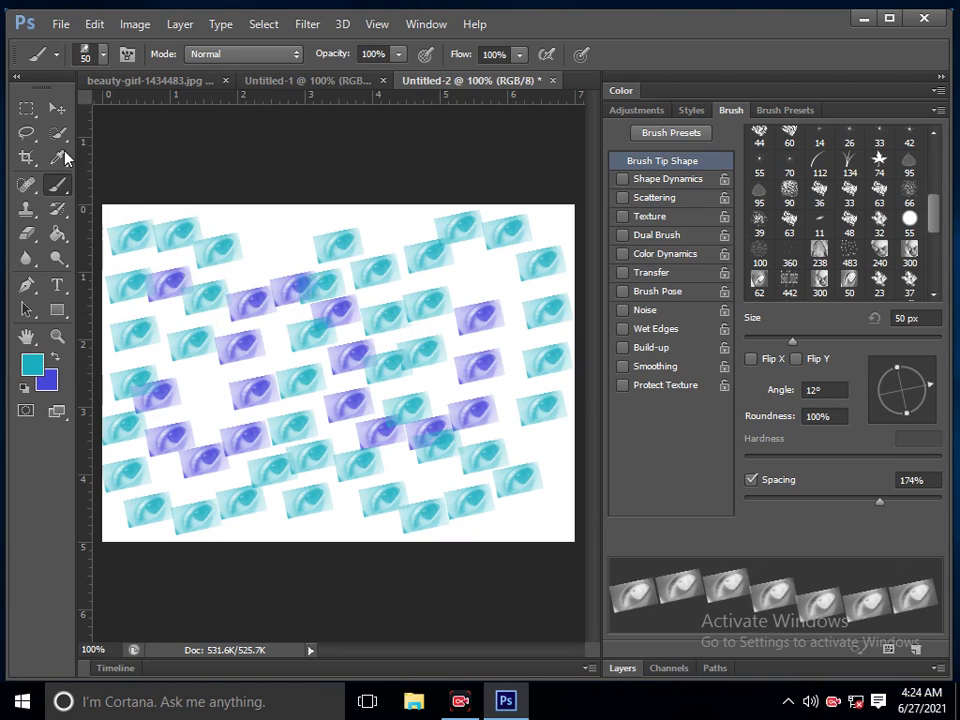
# Create a third new document, Untitled-3, with the Default Photoshop Size preset.
pyautogui.click(60, 24)
pyautogui.click(77, 46)
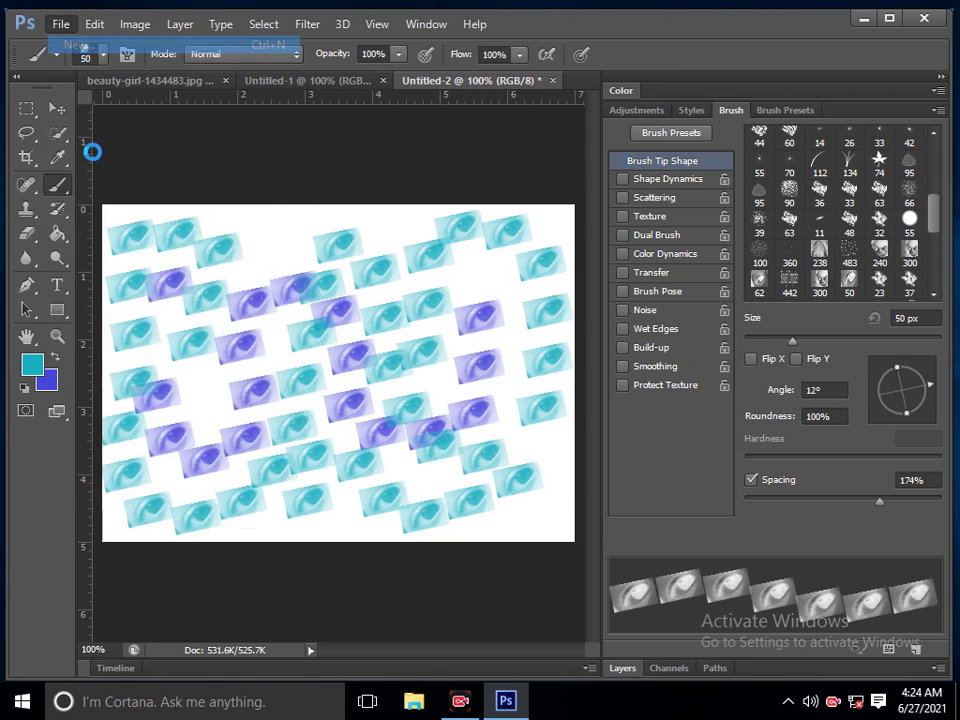
pyautogui.click(460, 250)
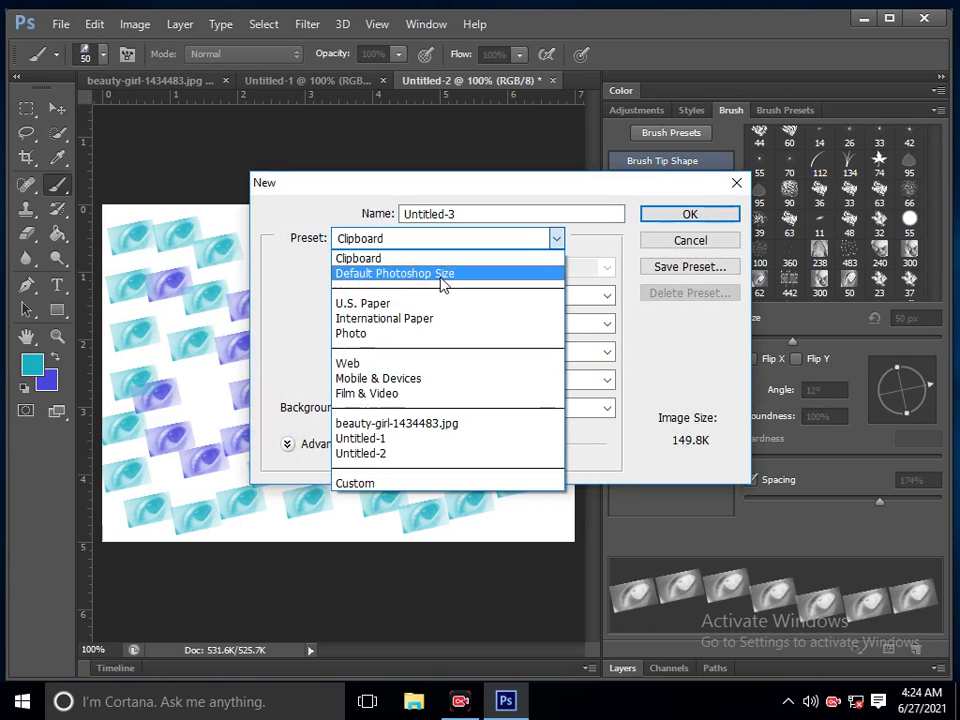
pyautogui.click(440, 274)
pyautogui.click(680, 218)
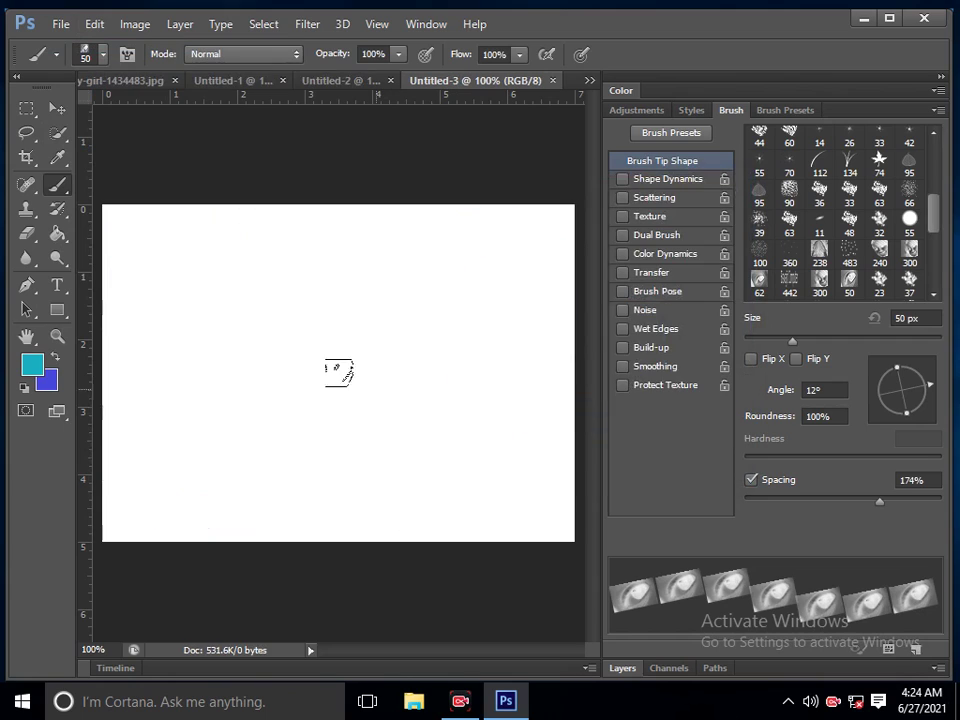
# Add 'Biswajit Computer' as 36 pt horizontal text on the left of the canvas.
pyautogui.click(58, 287)
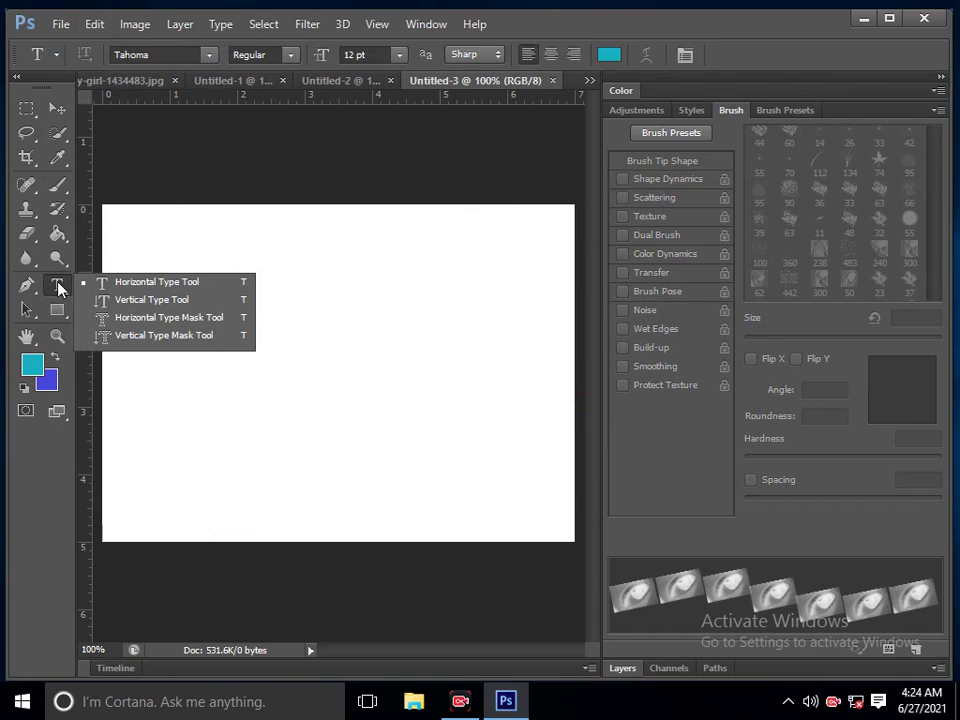
pyautogui.click(113, 284)
pyautogui.click(399, 55)
pyautogui.click(366, 313)
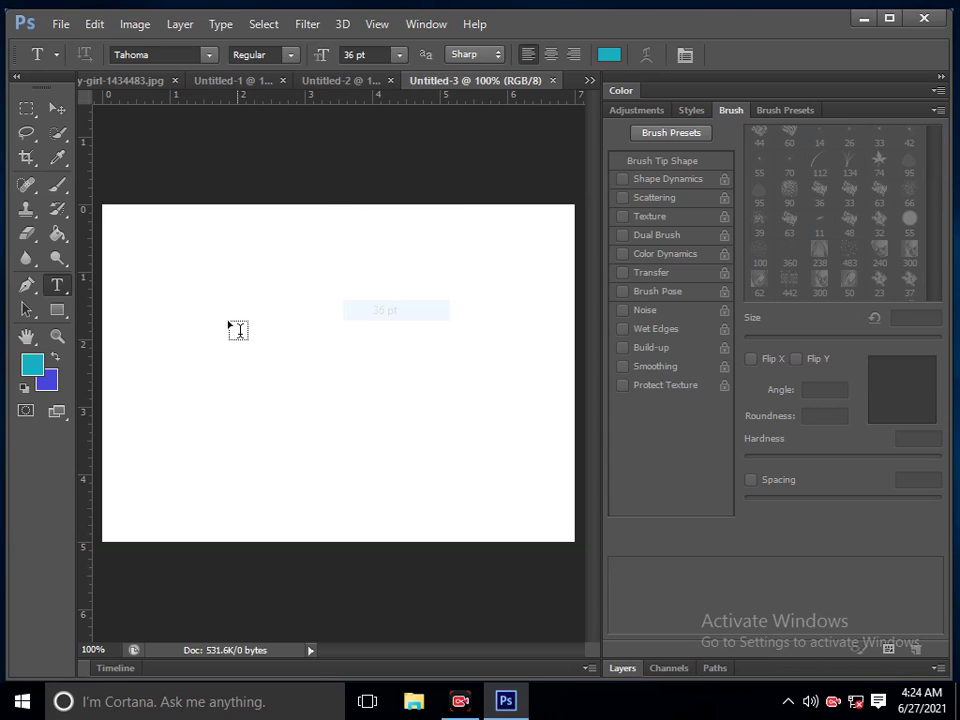
pyautogui.click(161, 341)
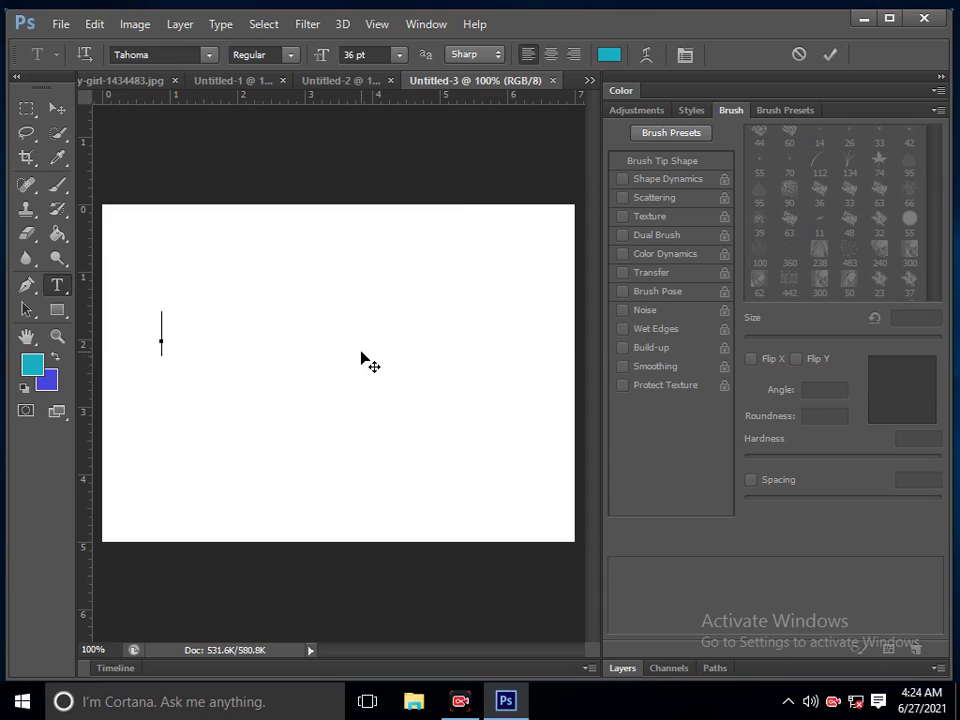
pyautogui.write('Bi')
pyautogui.write('sw')
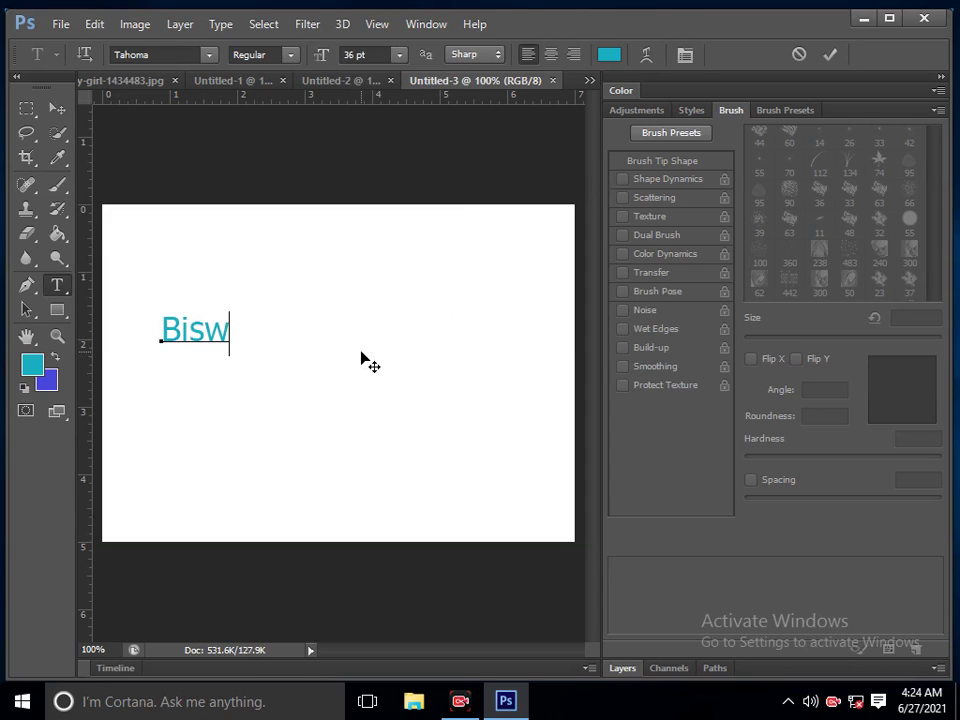
pyautogui.write('ajit ')
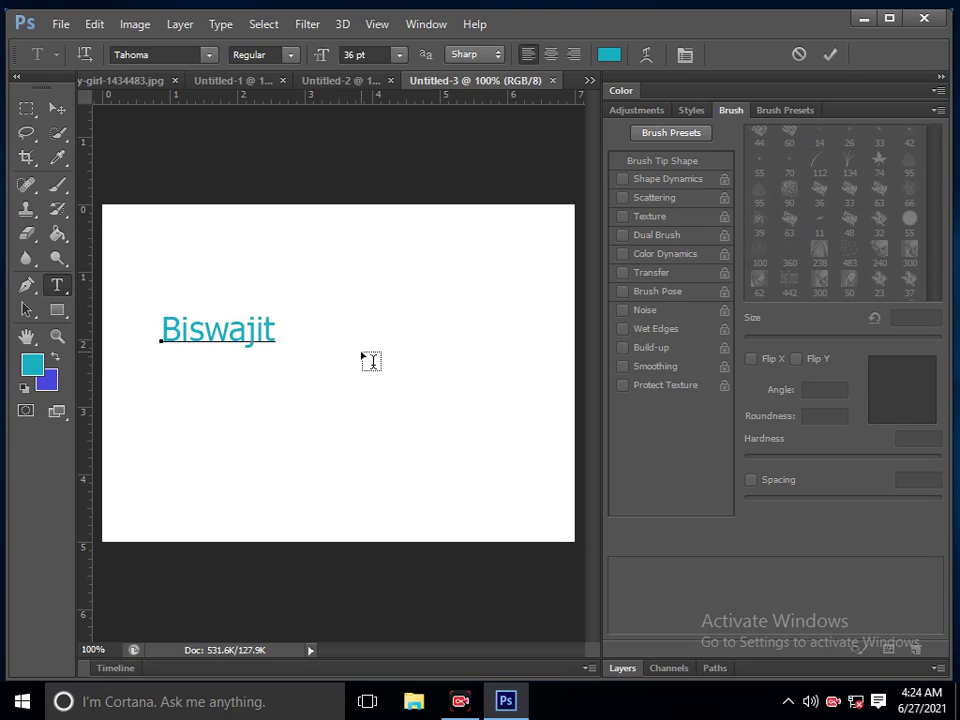
pyautogui.write('Com')
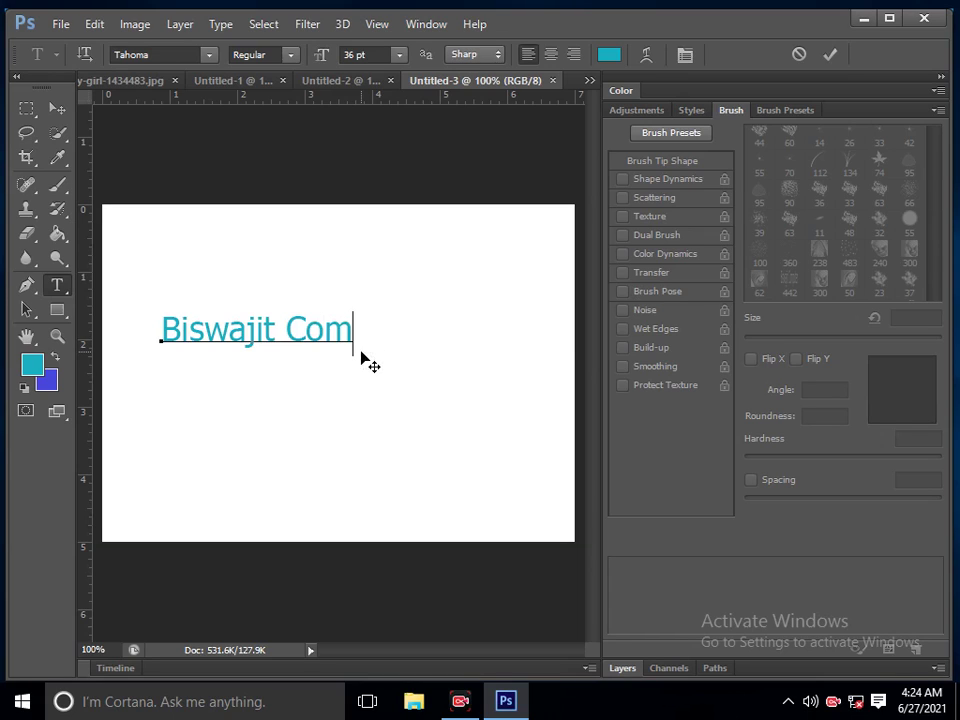
pyautogui.write('put')
pyautogui.write('er')
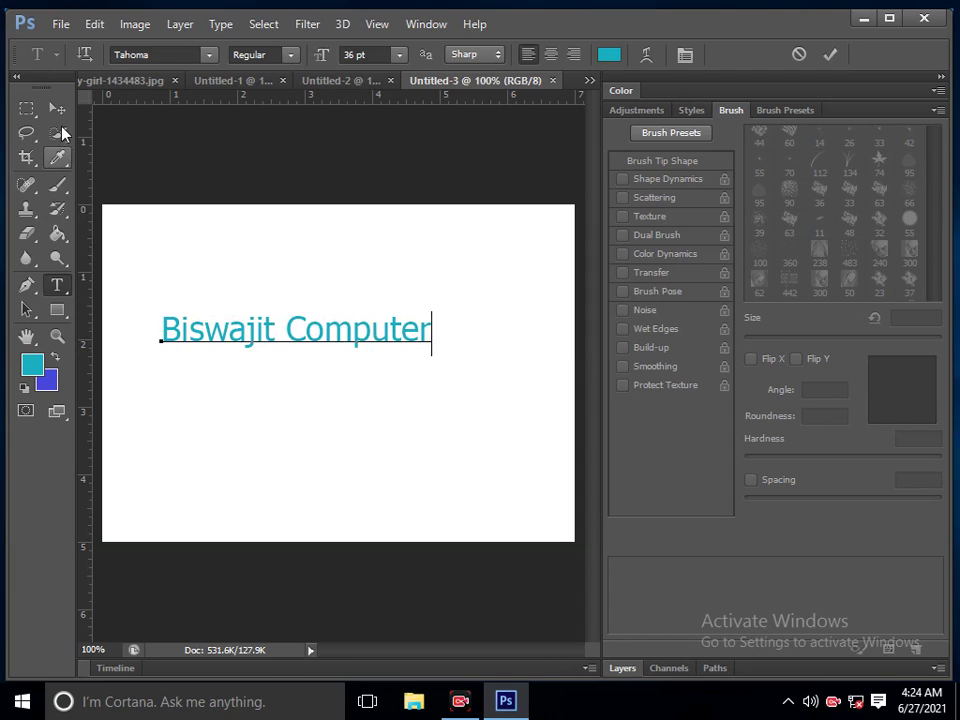
pyautogui.click(57, 108)
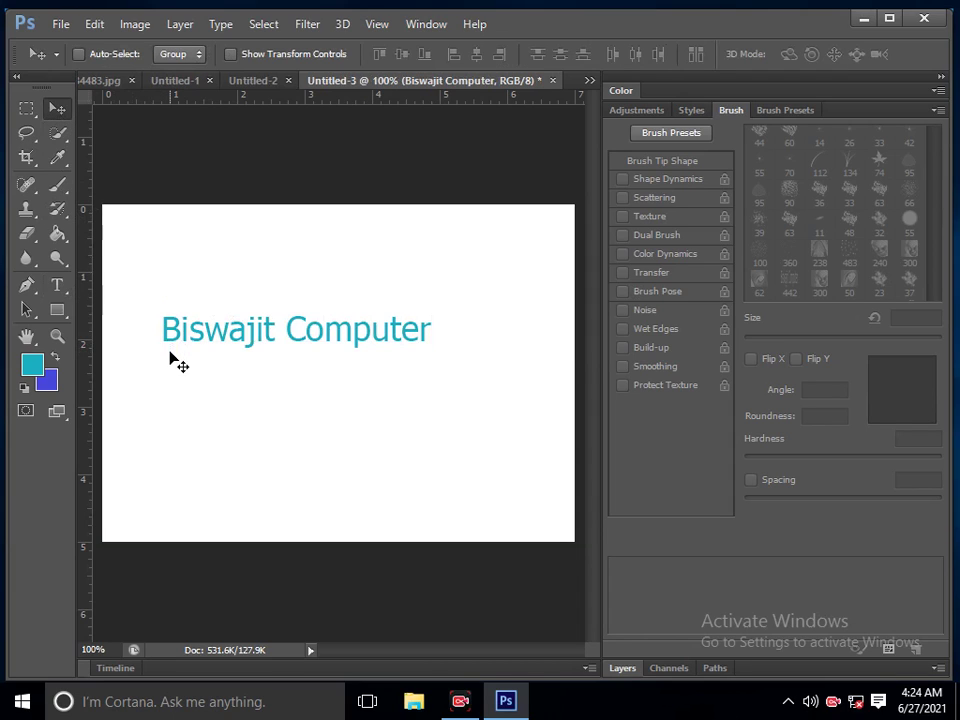
# Scale the Biswajit Computer text outward at both corners with Ctrl+T and apply it.
pyautogui.hotkey('ctrl', 't')
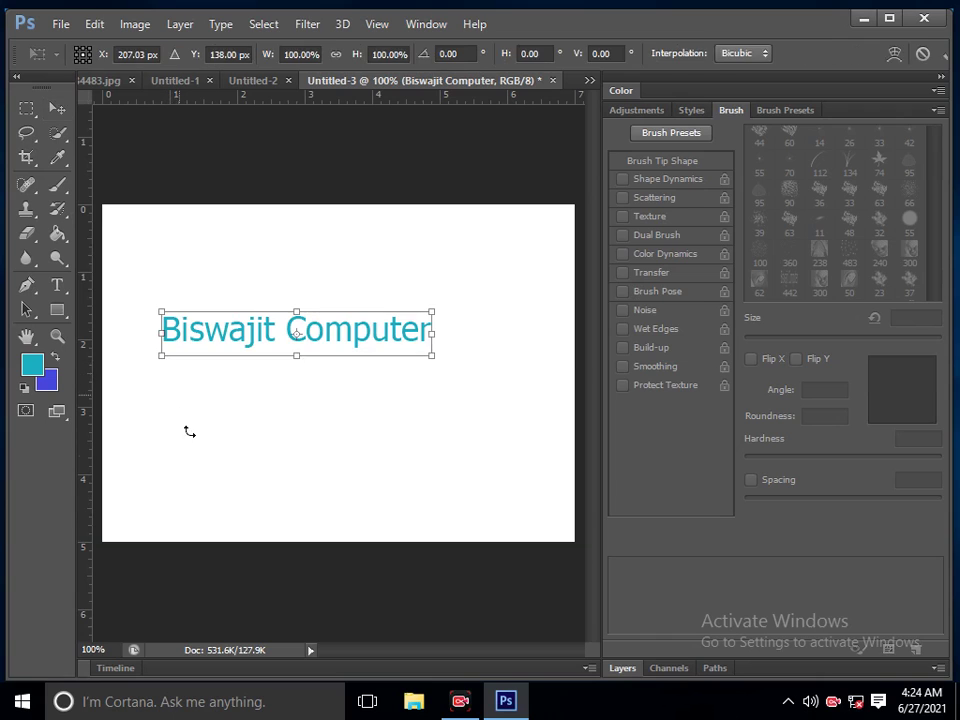
pyautogui.moveTo(428, 354); pyautogui.dragTo(512, 411)
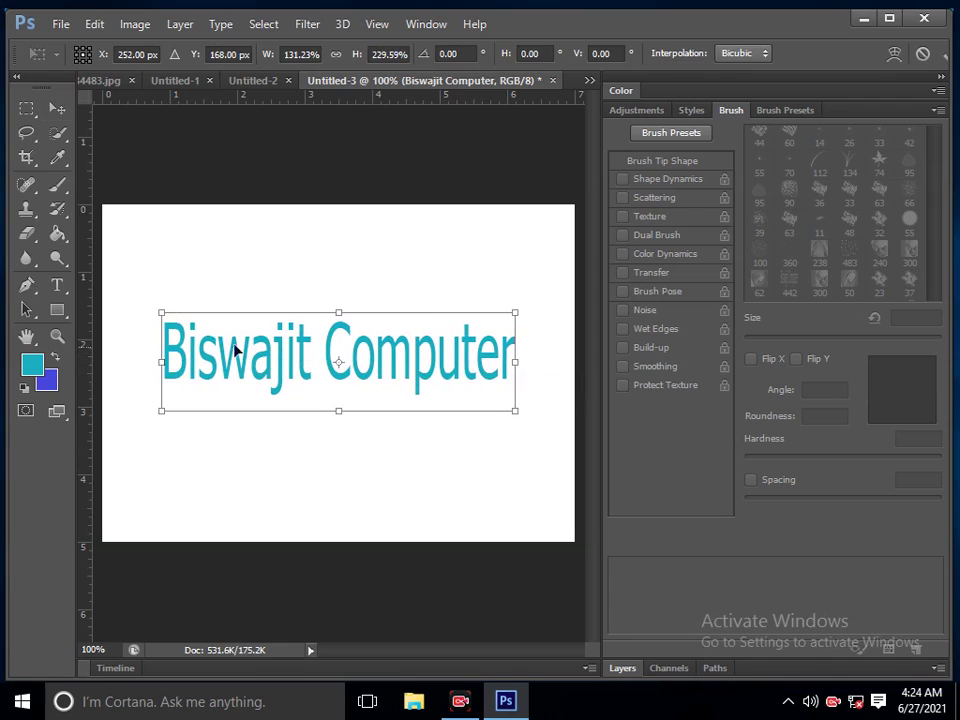
pyautogui.moveTo(161, 312); pyautogui.dragTo(145, 296)
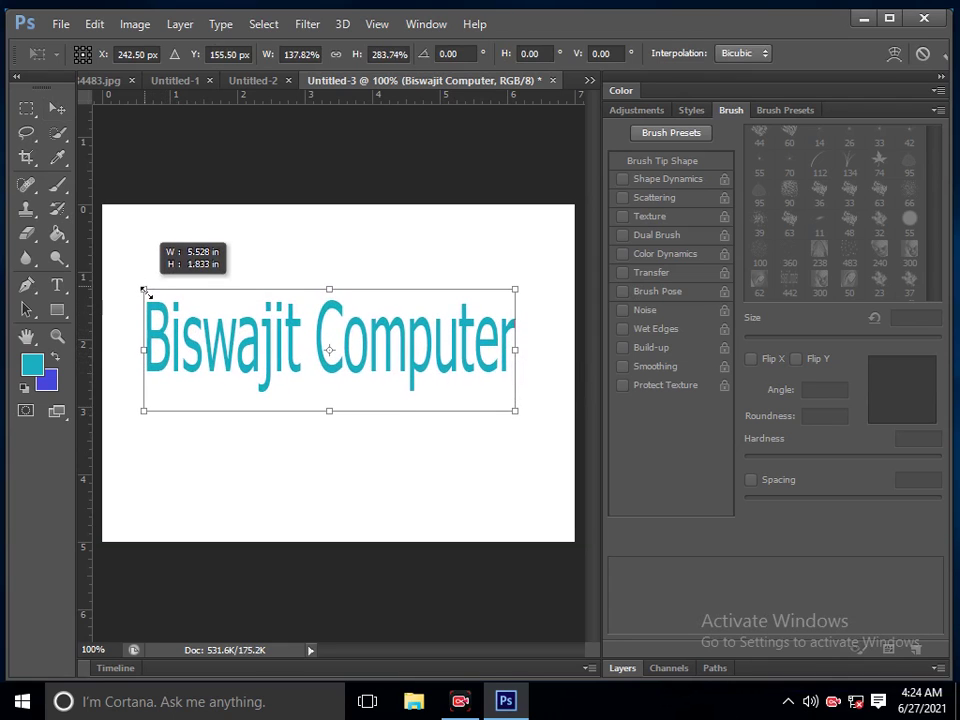
pyautogui.press('Return')
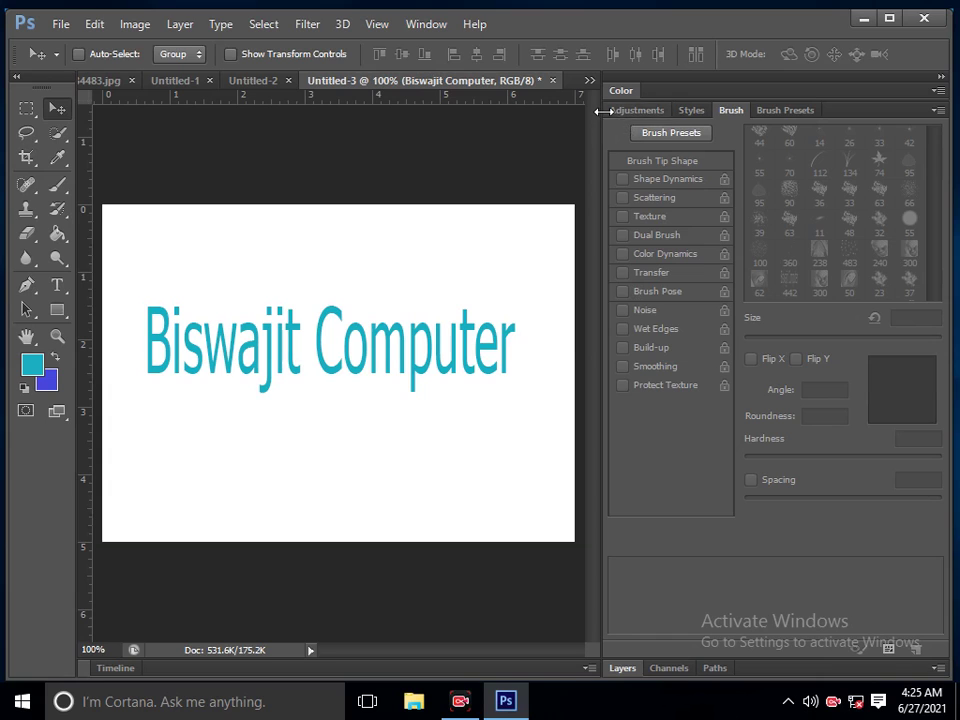
pyautogui.click(424, 24)
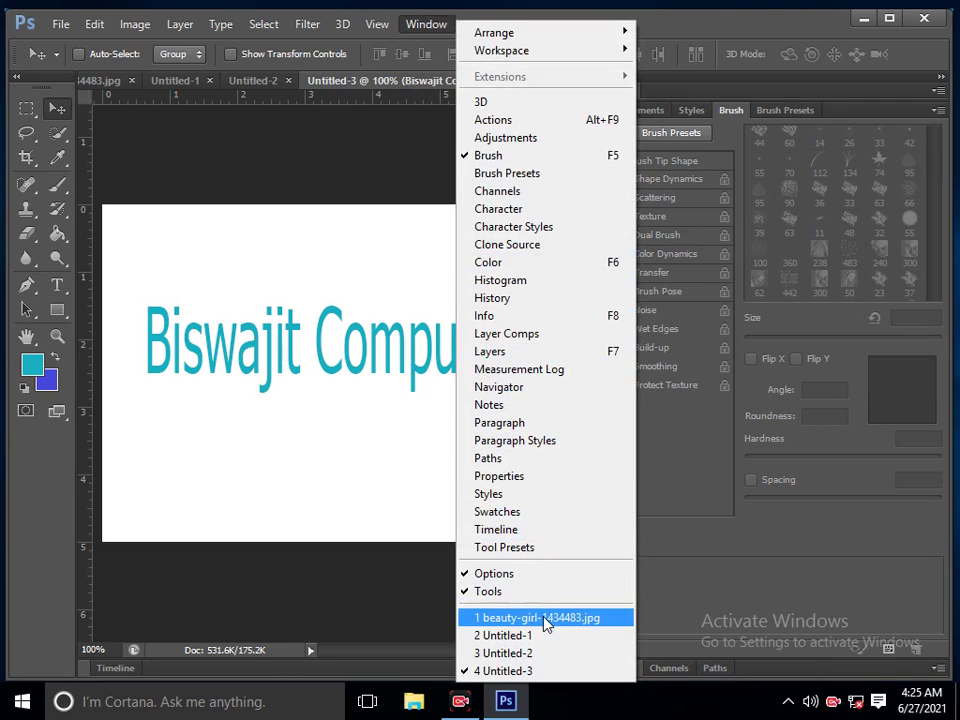
# Hide the white Background layer and crop Untitled-3 tightly around the cyan Biswajit Computer title.
pyautogui.click(544, 353)
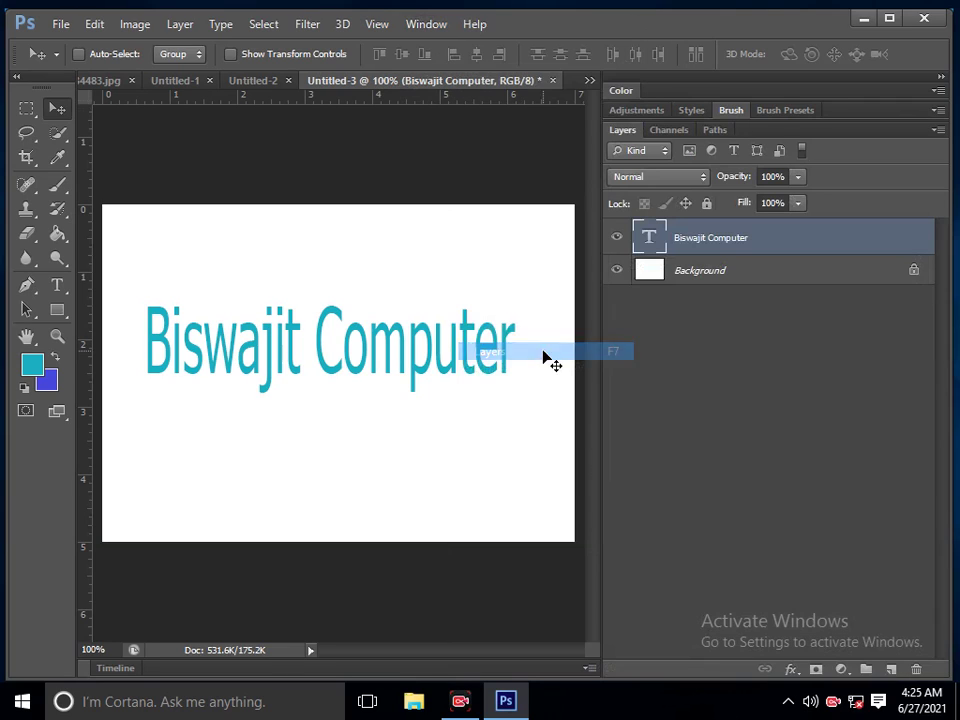
pyautogui.click(616, 270)
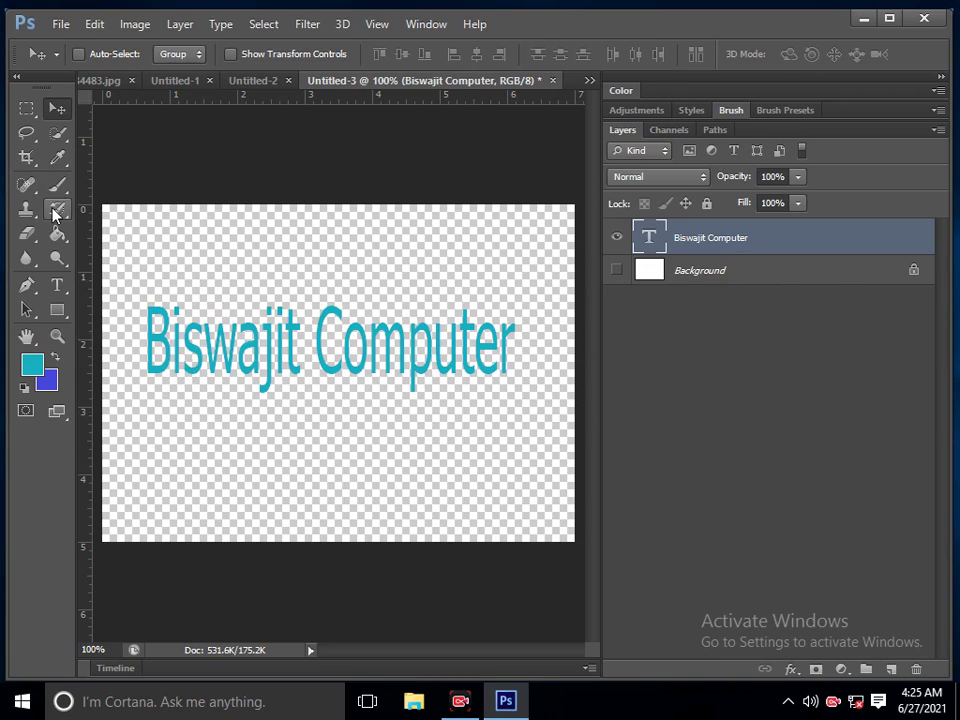
pyautogui.click(27, 158)
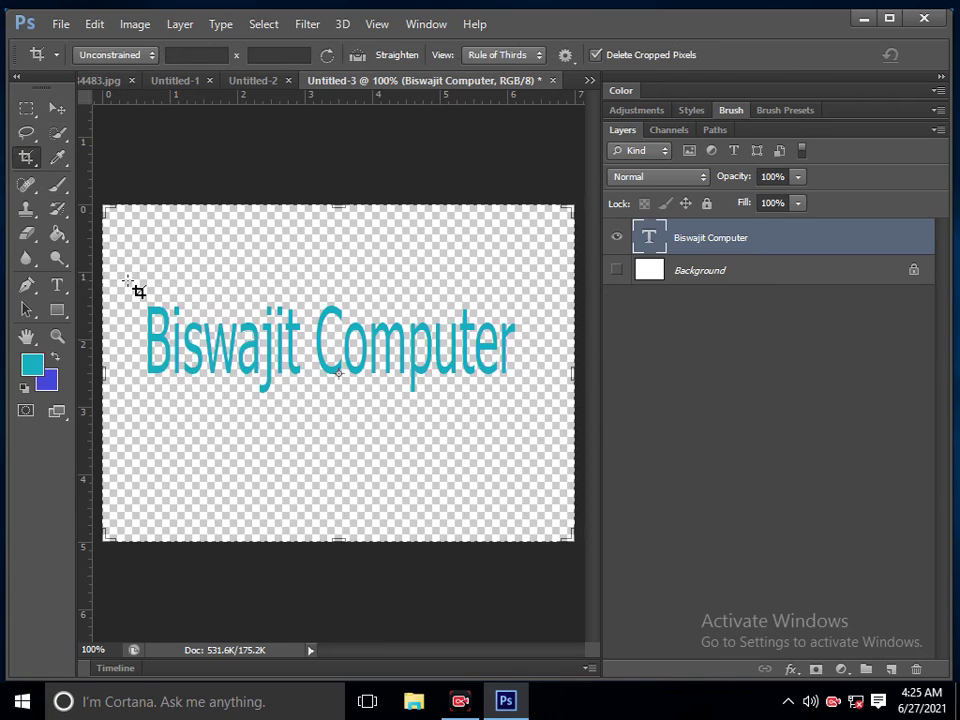
pyautogui.moveTo(133, 289); pyautogui.dragTo(524, 398)
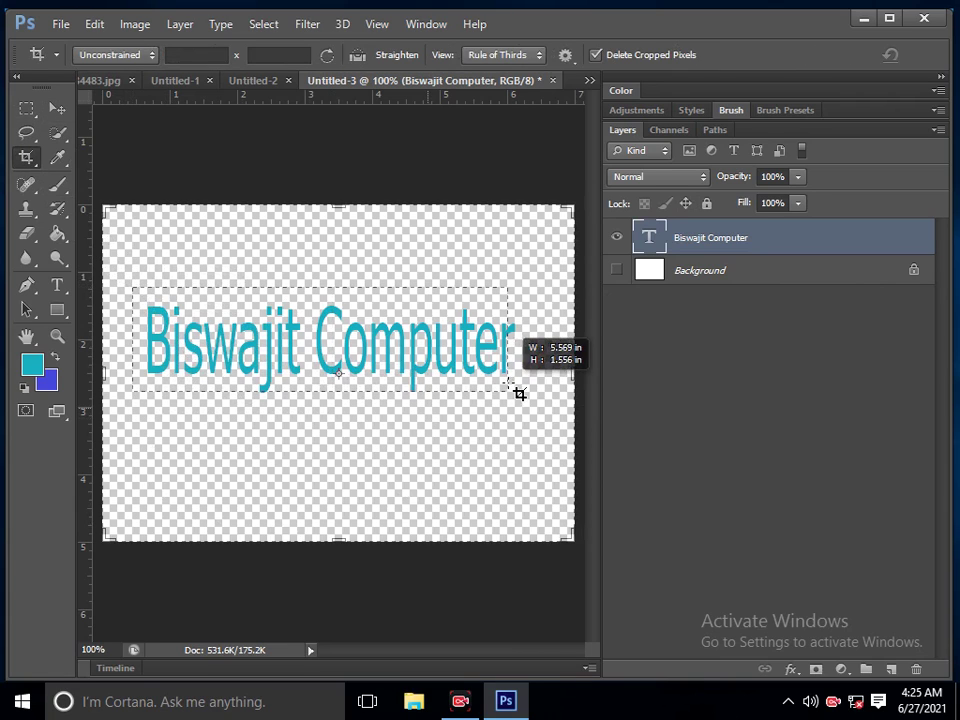
pyautogui.moveTo(534, 408); pyautogui.dragTo(534, 408)
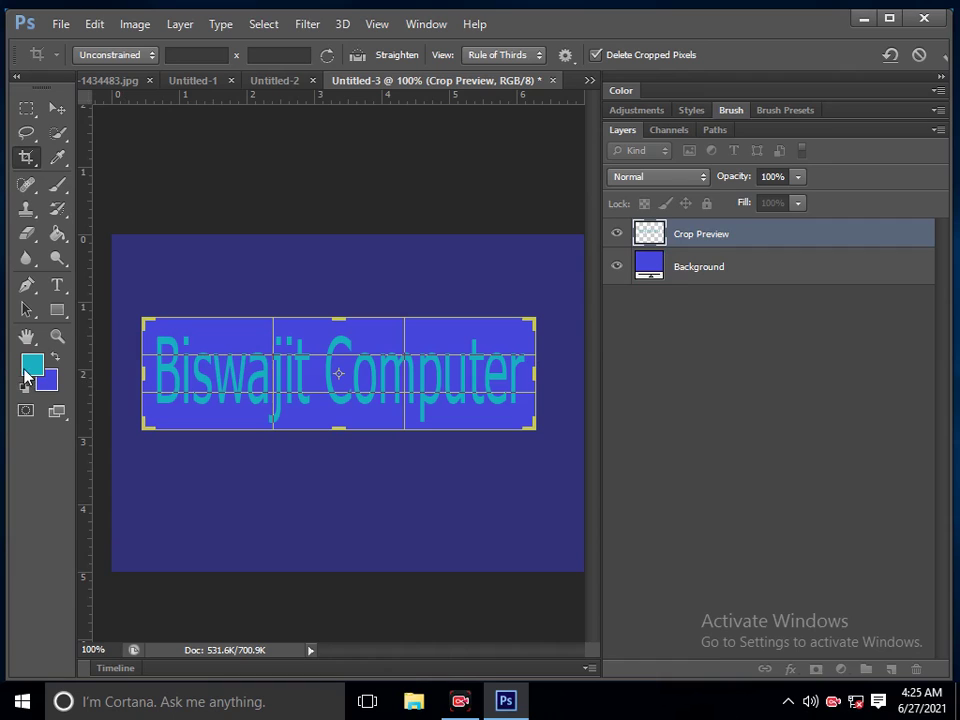
pyautogui.press('Return')
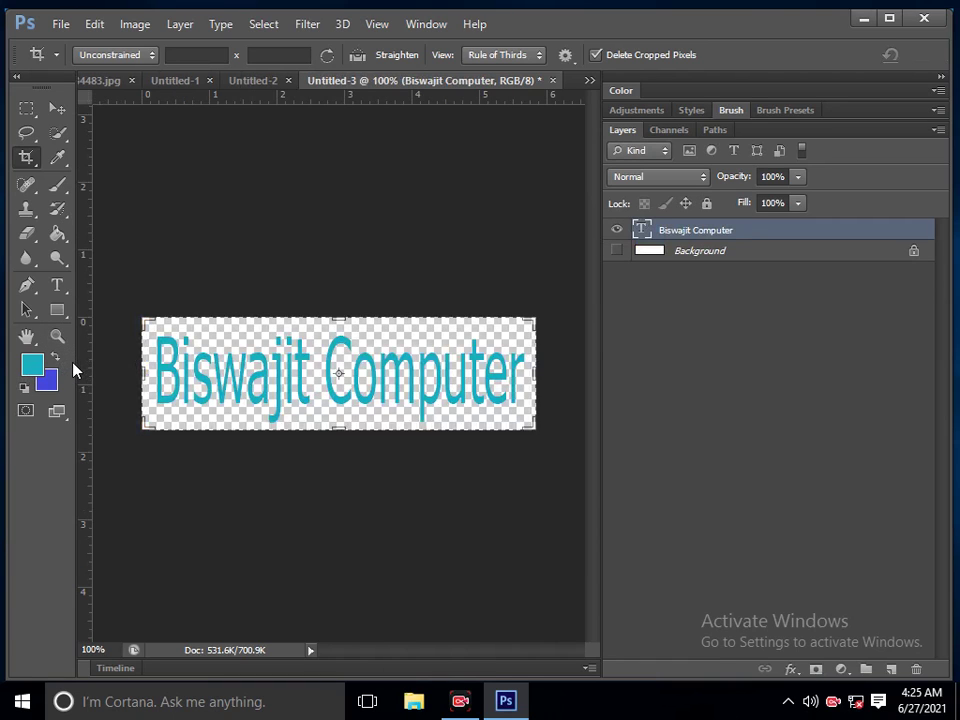
# Define the cropped title as brush preset 'Sampled Brush 7', then begin a new document.
pyautogui.click(57, 107)
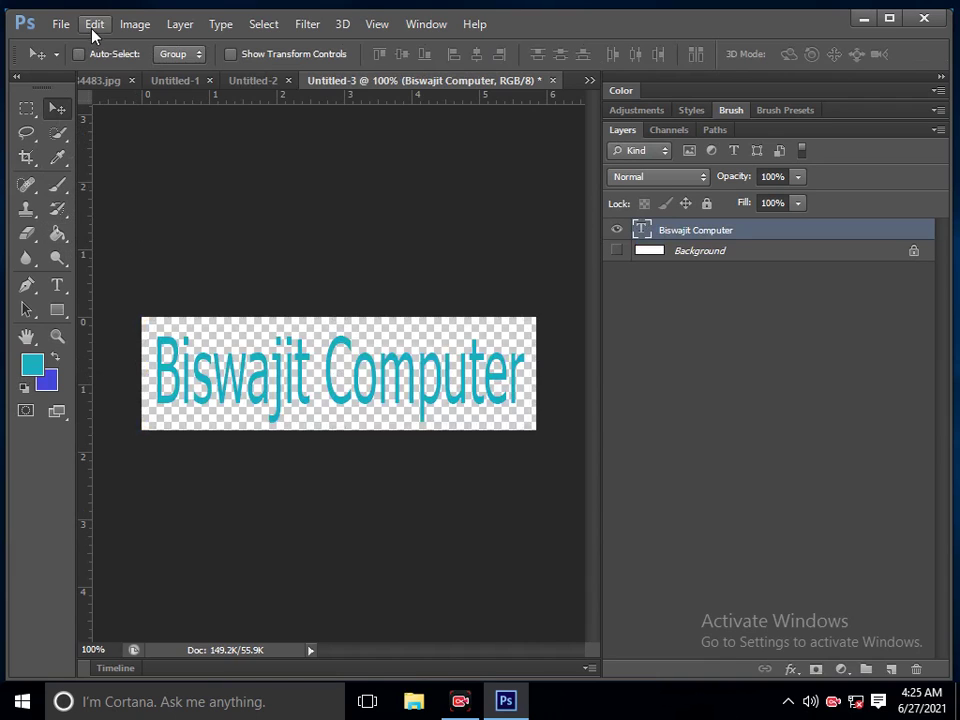
pyautogui.click(93, 27)
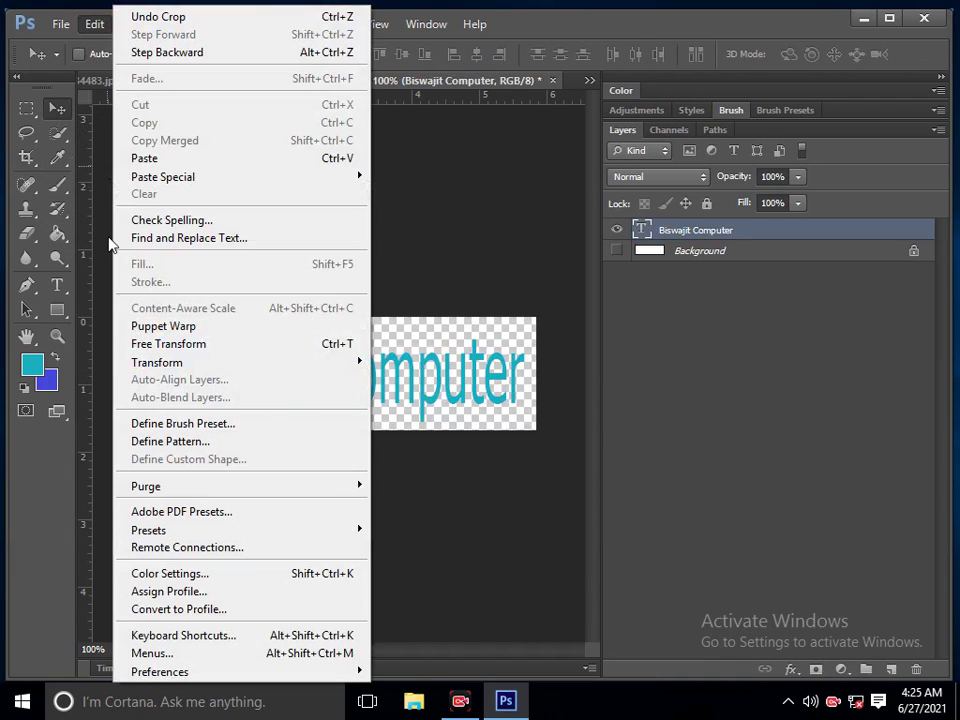
pyautogui.click(168, 425)
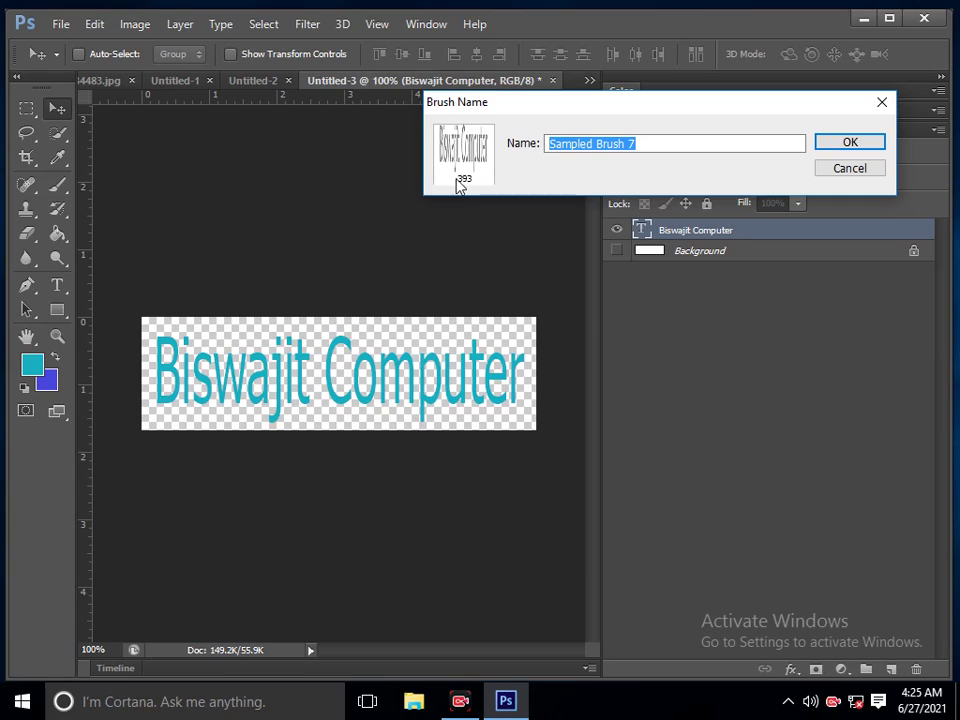
pyautogui.click(629, 146)
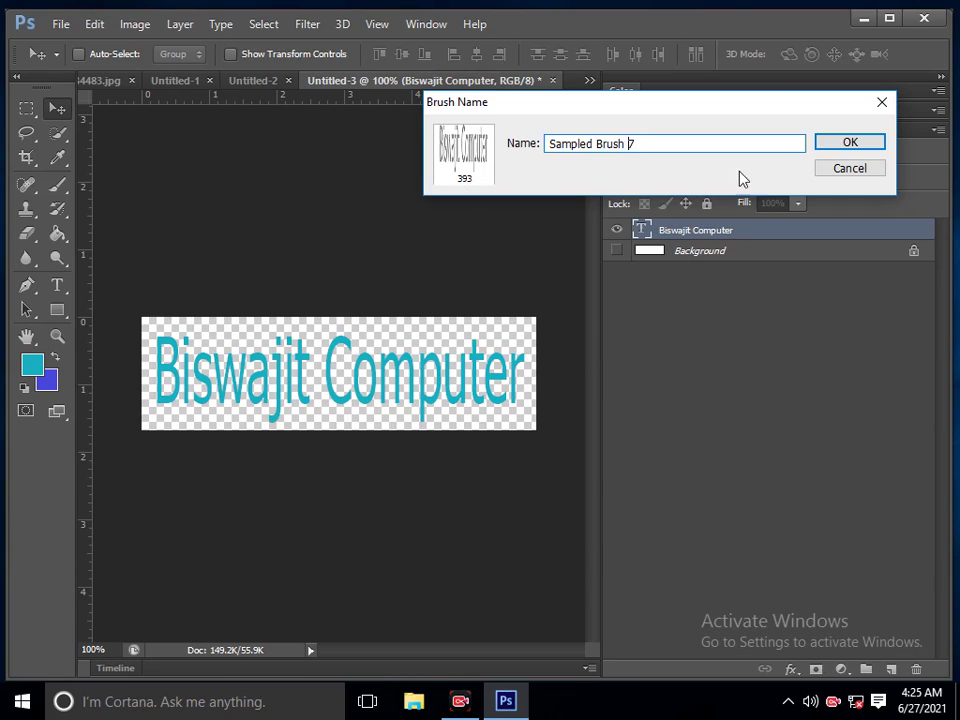
pyautogui.doubleClick(671, 146)
pyautogui.click(833, 146)
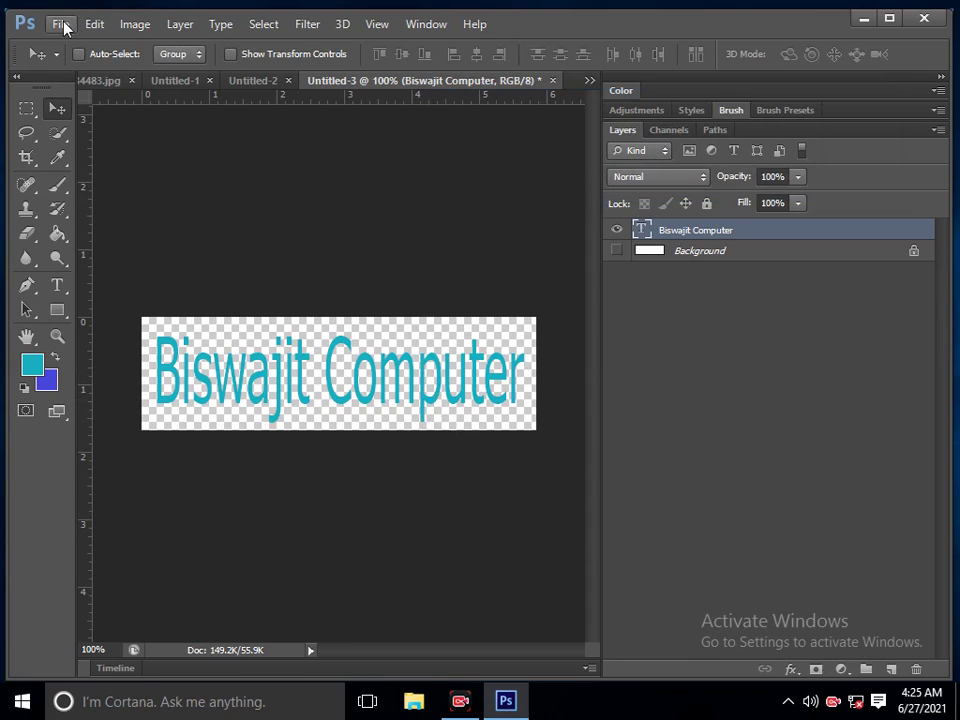
pyautogui.click(60, 24)
pyautogui.click(70, 43)
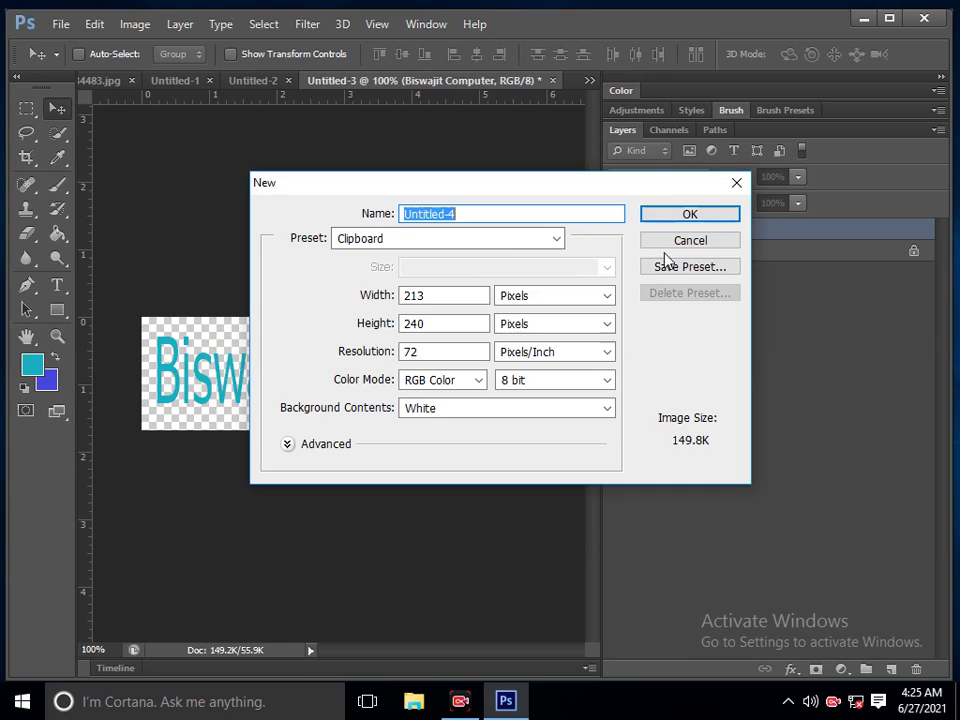
# Create a new blank white document at the default 7 × 5 inch size.
pyautogui.click(521, 240)
pyautogui.click(475, 273)
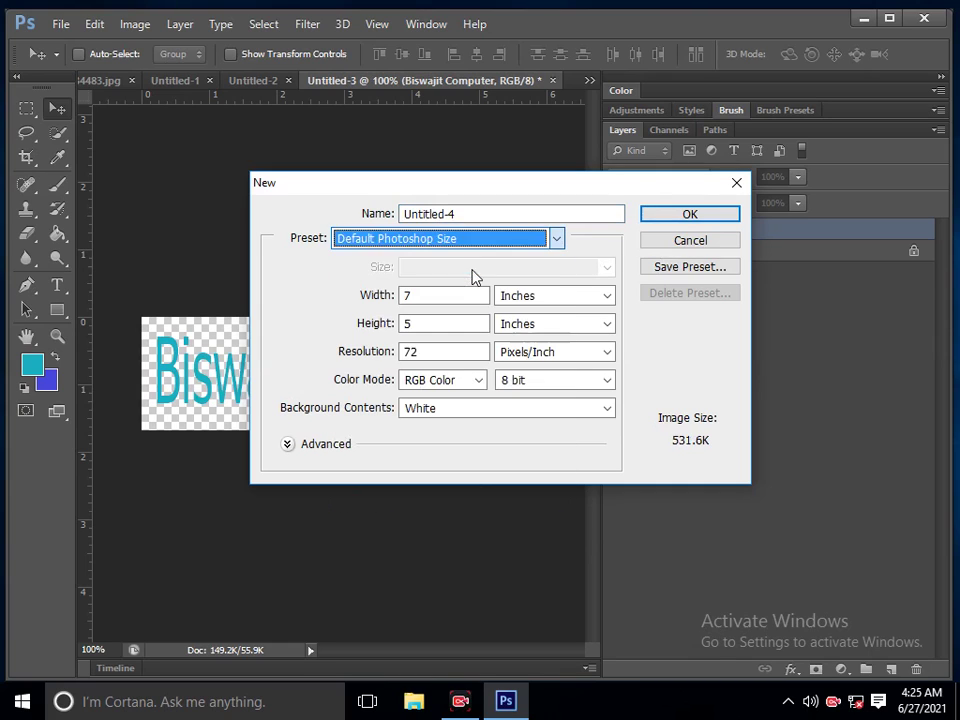
pyautogui.click(686, 216)
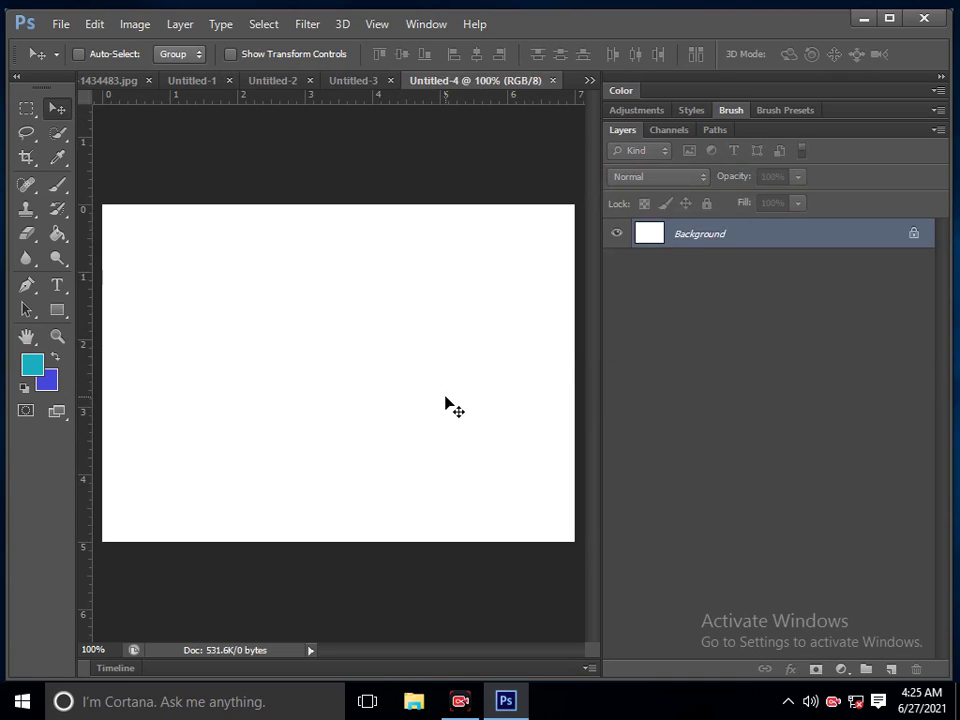
# Select the Brush tool with the new 393 px title brush and show its Brush Tip Shape settings.
pyautogui.click(60, 192)
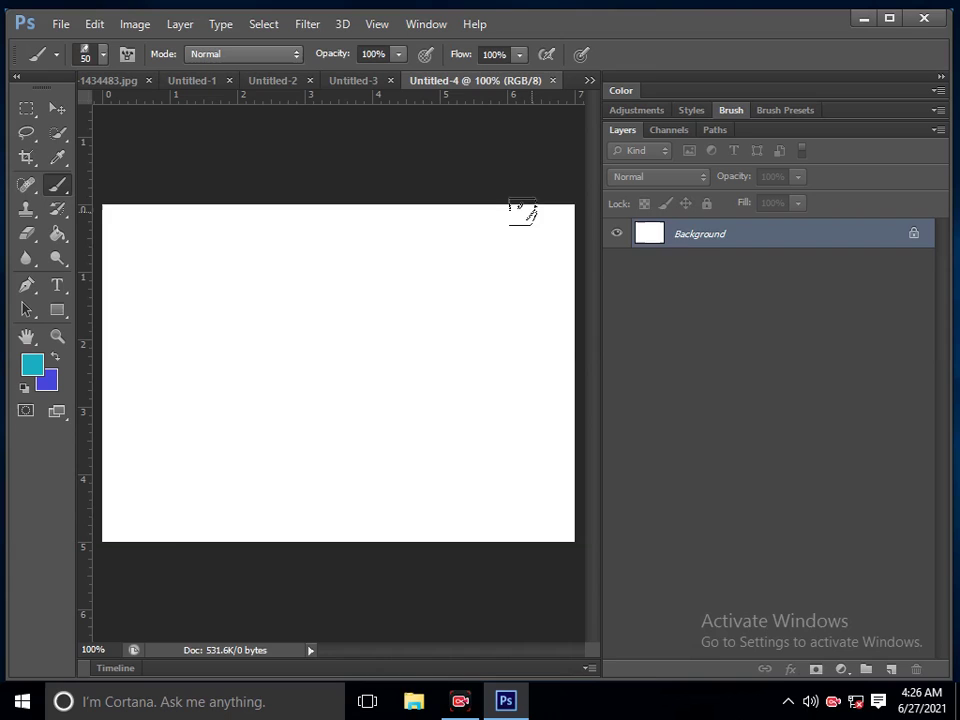
pyautogui.click(773, 112)
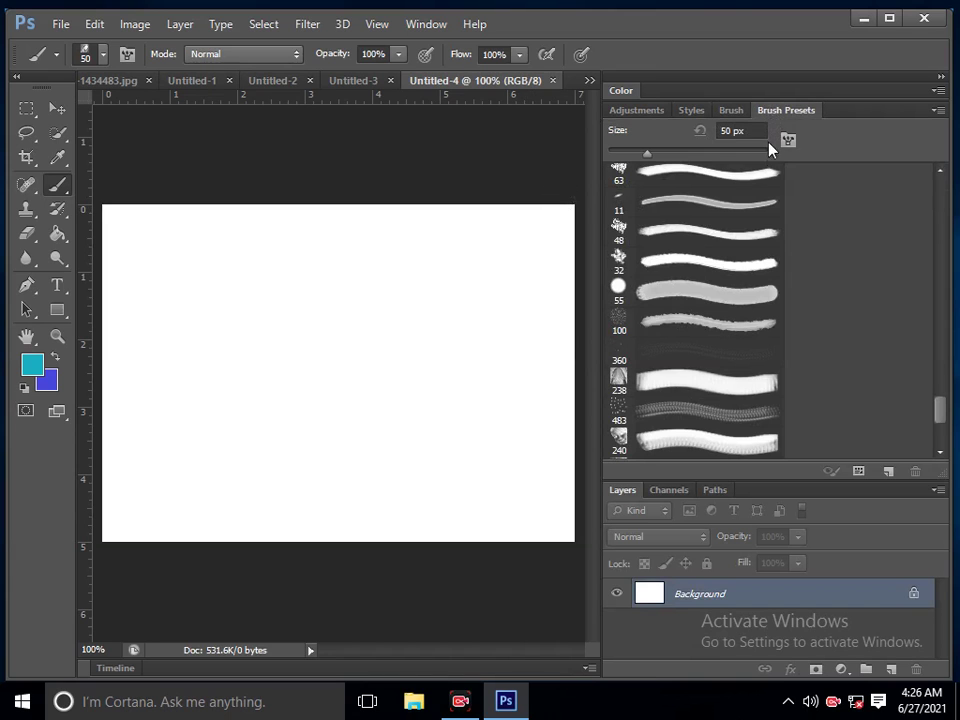
pyautogui.moveTo(943, 417)
pyautogui.mouseDown()
pyautogui.moveTo(945, 353)
pyautogui.moveTo(955, 447)
pyautogui.mouseUp()
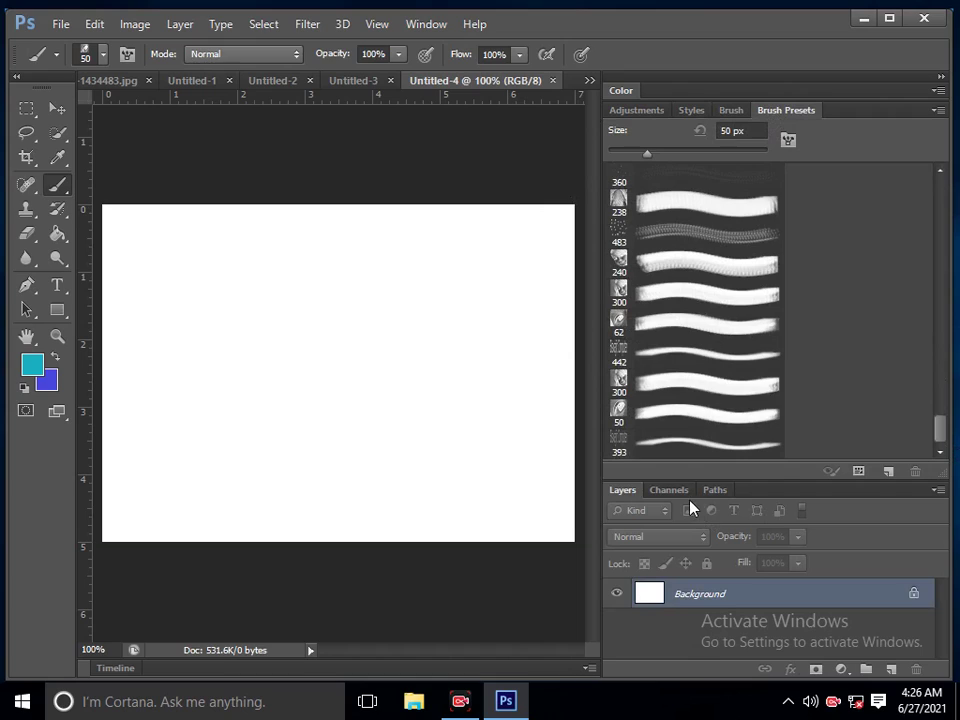
pyautogui.click(658, 450)
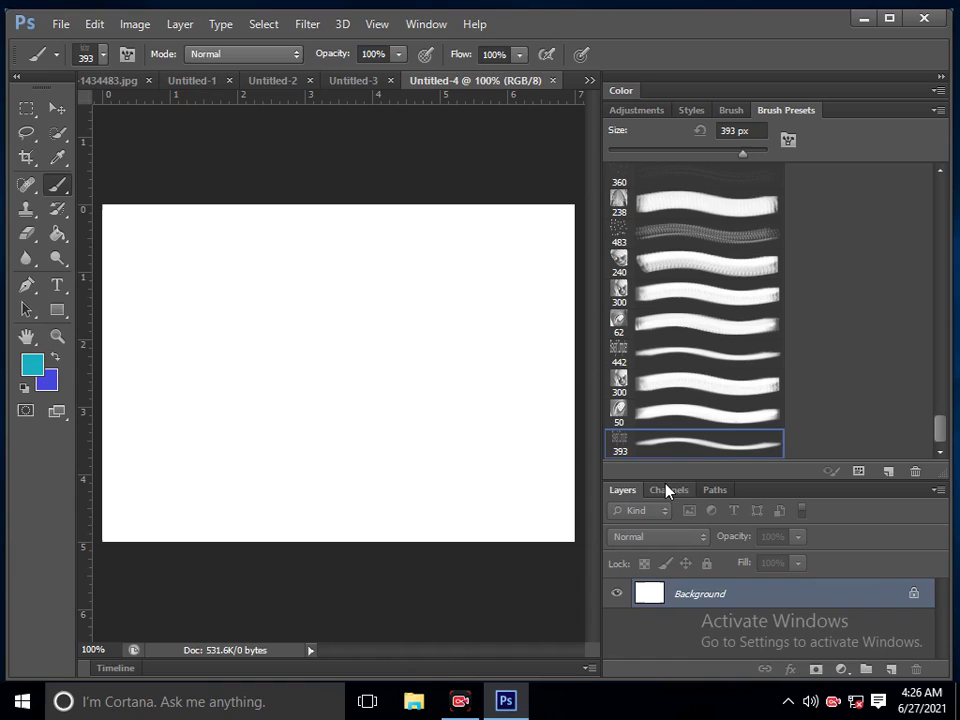
pyautogui.click(730, 118)
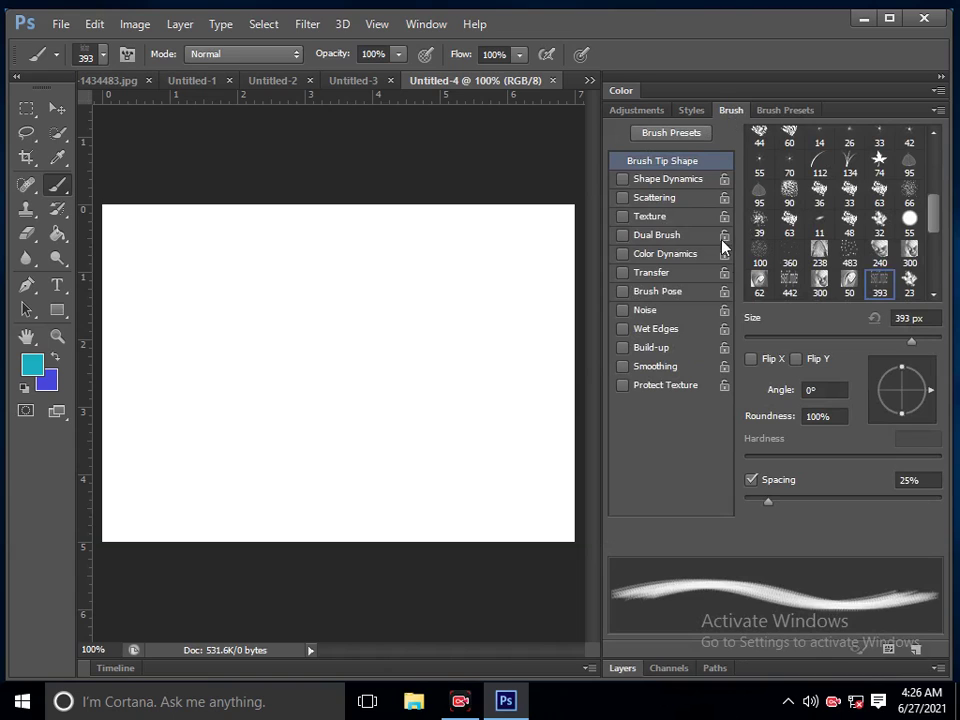
# Give the title brush 490% spacing, a 27° tip angle and an 80 px size.
pyautogui.moveTo(766, 511); pyautogui.dragTo(921, 508)
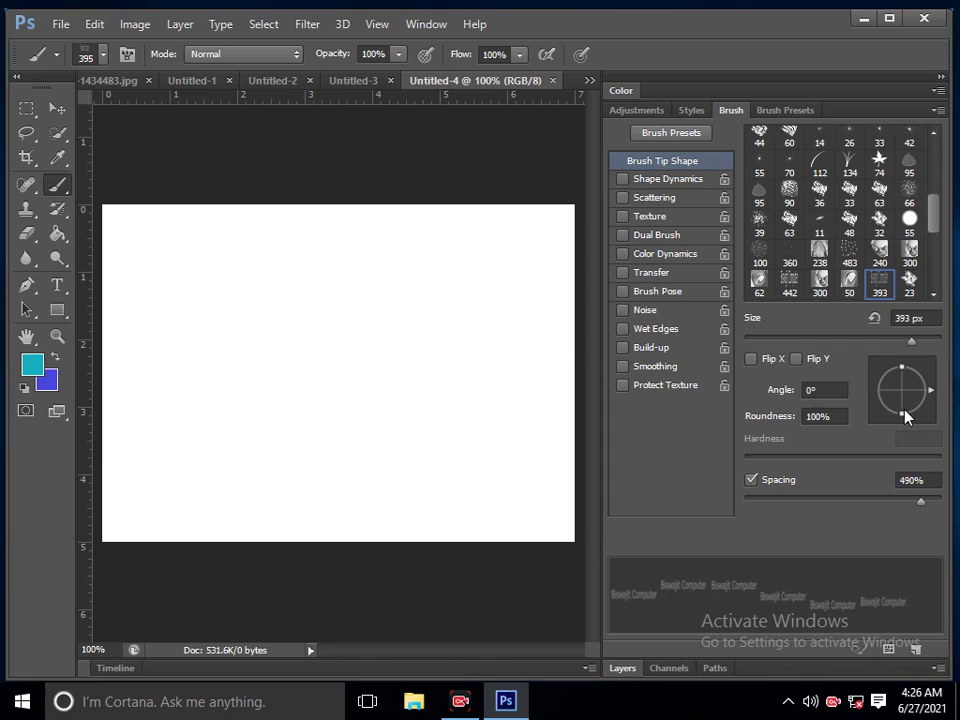
pyautogui.moveTo(903, 418)
pyautogui.mouseDown()
pyautogui.moveTo(906, 401)
pyautogui.moveTo(913, 435)
pyautogui.mouseUp()
pyautogui.moveTo(931, 390); pyautogui.dragTo(937, 377)
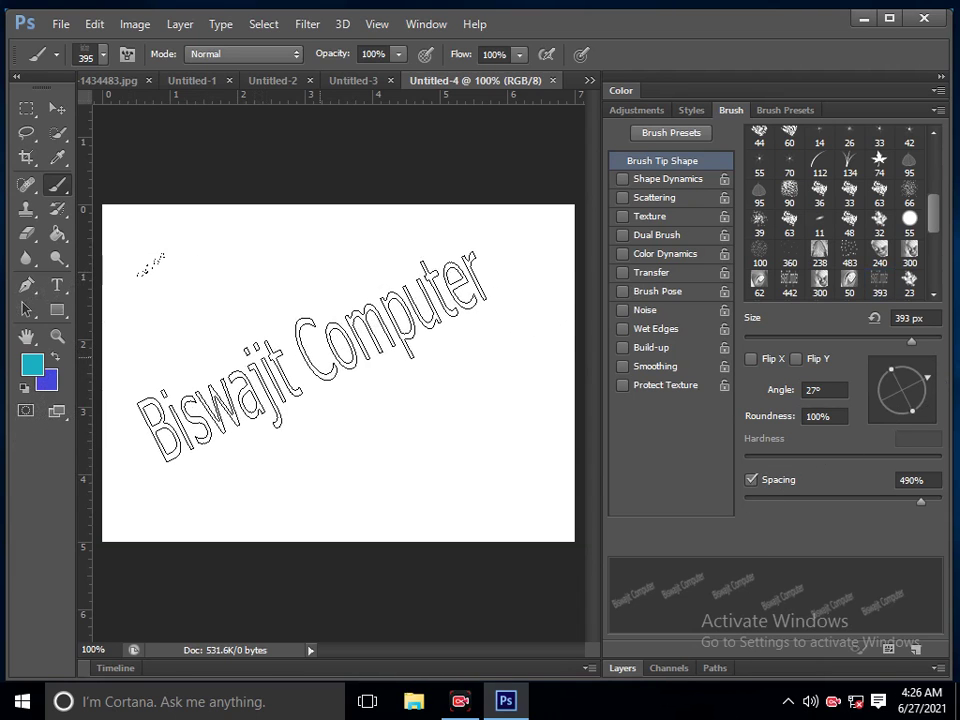
pyautogui.press(']')
pyautogui.press(']')
pyautogui.press(']')
pyautogui.press(']')
pyautogui.press(']')
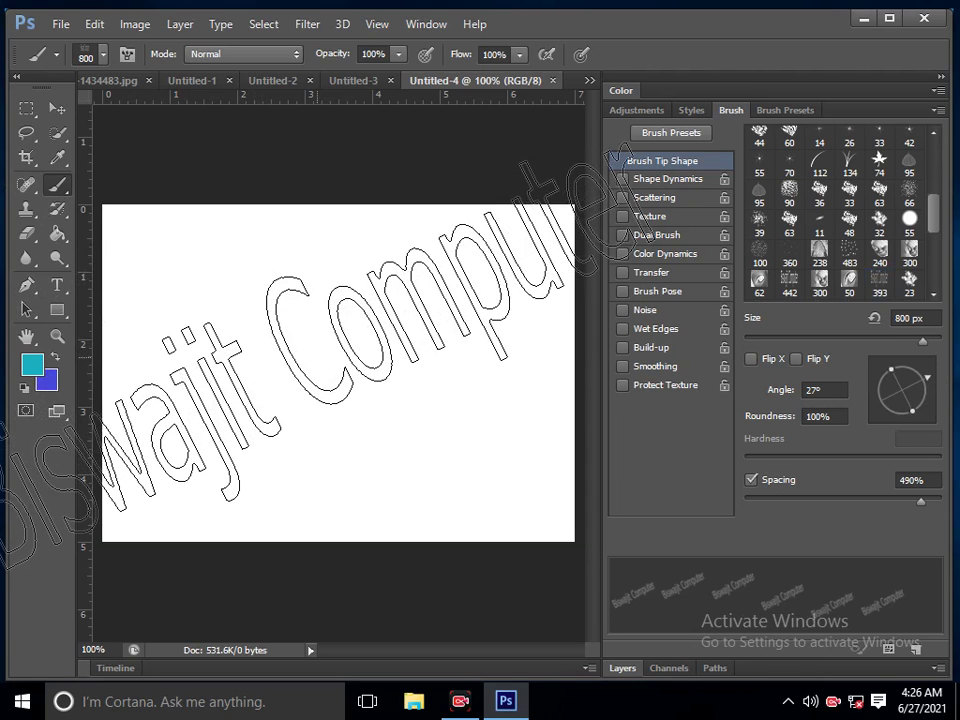
pyautogui.press('[')
pyautogui.press('[')
pyautogui.press('[')
pyautogui.press('[')
pyautogui.press('[')
pyautogui.press('[')
pyautogui.press('[')
pyautogui.press('[')
pyautogui.press('[')
pyautogui.press('[')
pyautogui.press('[')
pyautogui.press('[')
pyautogui.press('[')
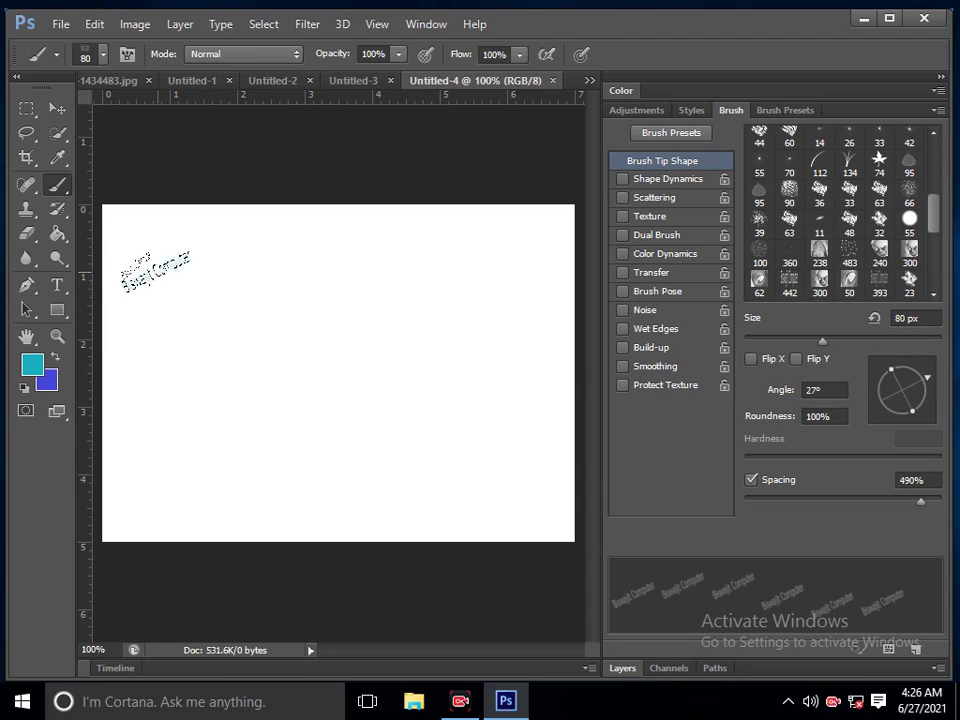
# Stamp light cyan Biswajit Computer text copies down the left and across the lower canvas.
pyautogui.click(157, 267)
pyautogui.click(160, 297)
pyautogui.click(170, 383)
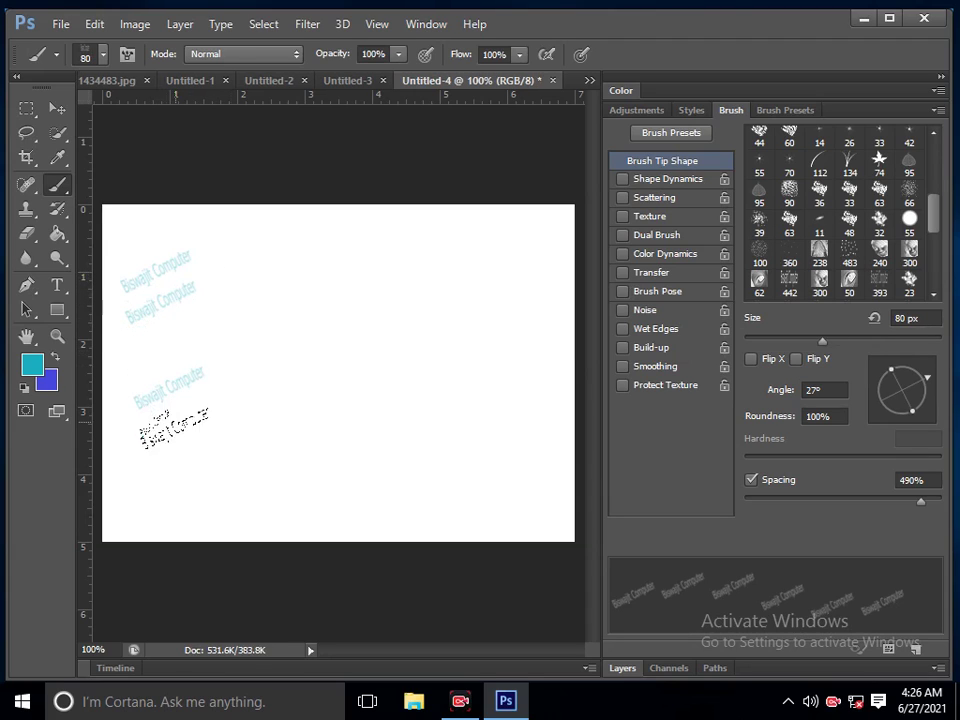
pyautogui.moveTo(195, 462)
pyautogui.mouseDown()
pyautogui.moveTo(300, 396)
pyautogui.moveTo(317, 283)
pyautogui.moveTo(475, 430)
pyautogui.mouseUp()
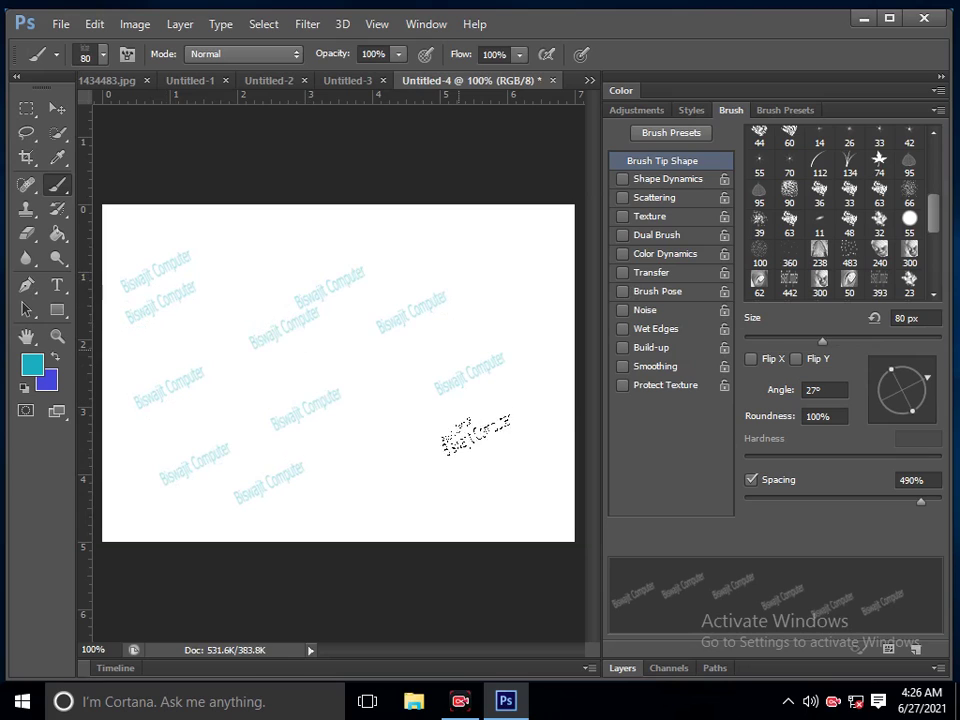
pyautogui.click(476, 460)
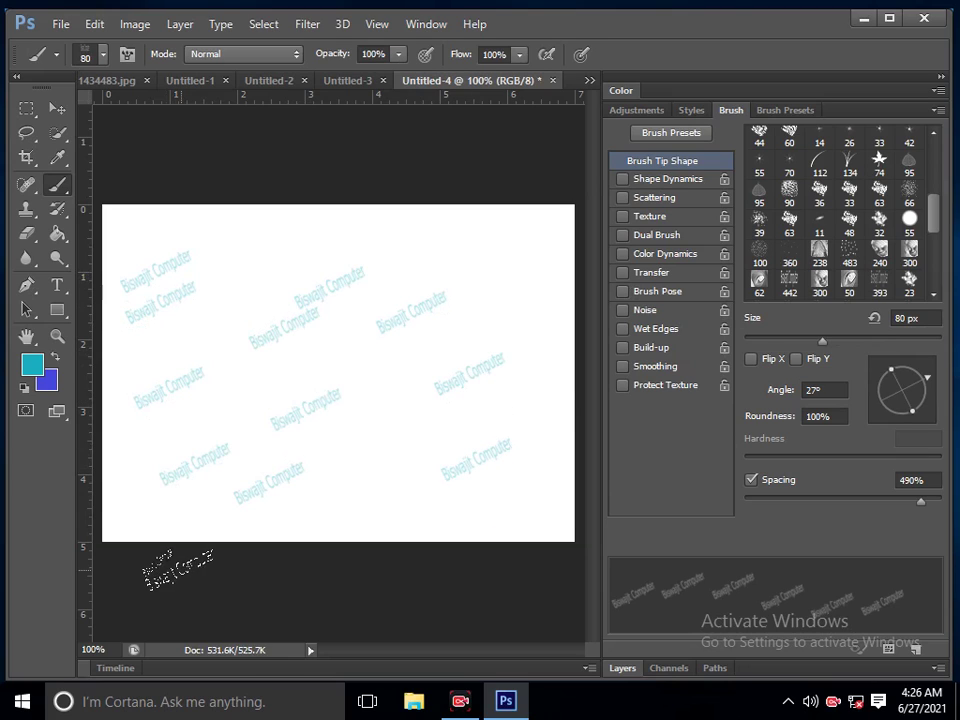
# Swap to blue and stamp more text copies across the middle, top and bottom edge.
pyautogui.click(55, 357)
pyautogui.moveTo(171, 340)
pyautogui.mouseDown()
pyautogui.moveTo(358, 355)
pyautogui.moveTo(240, 392)
pyautogui.moveTo(386, 482)
pyautogui.moveTo(396, 386)
pyautogui.moveTo(475, 320)
pyautogui.mouseUp()
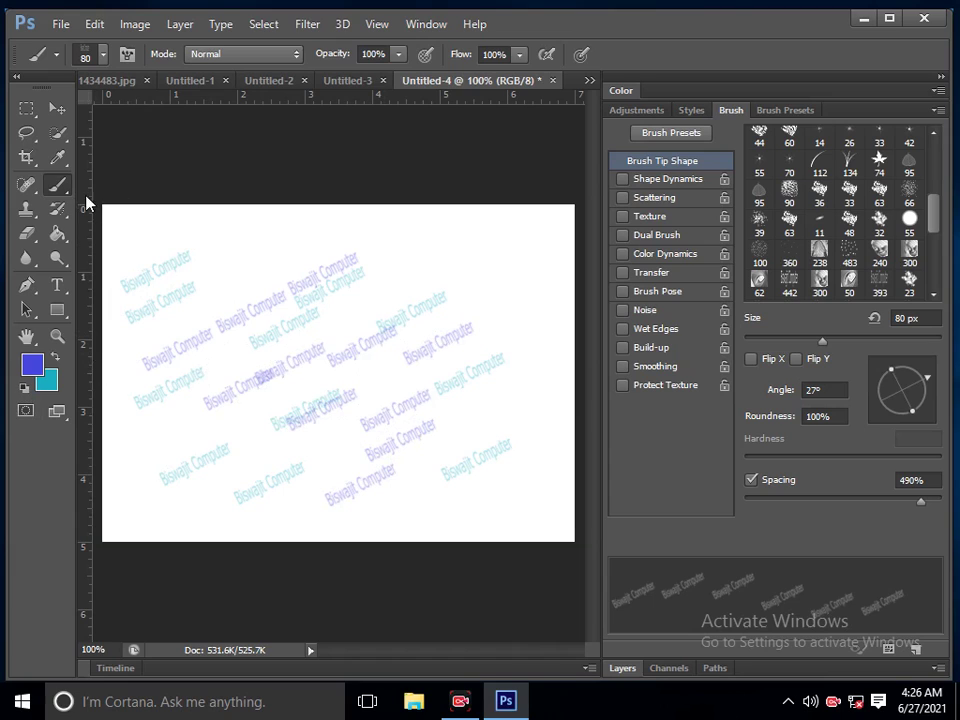
pyautogui.click(262, 262)
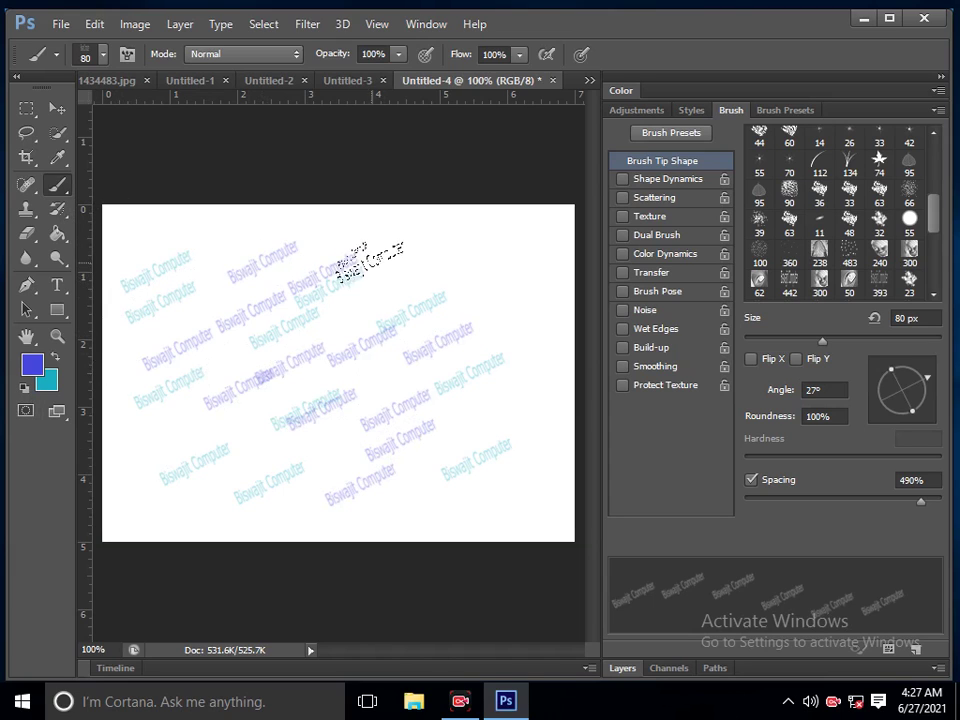
pyautogui.click(494, 280)
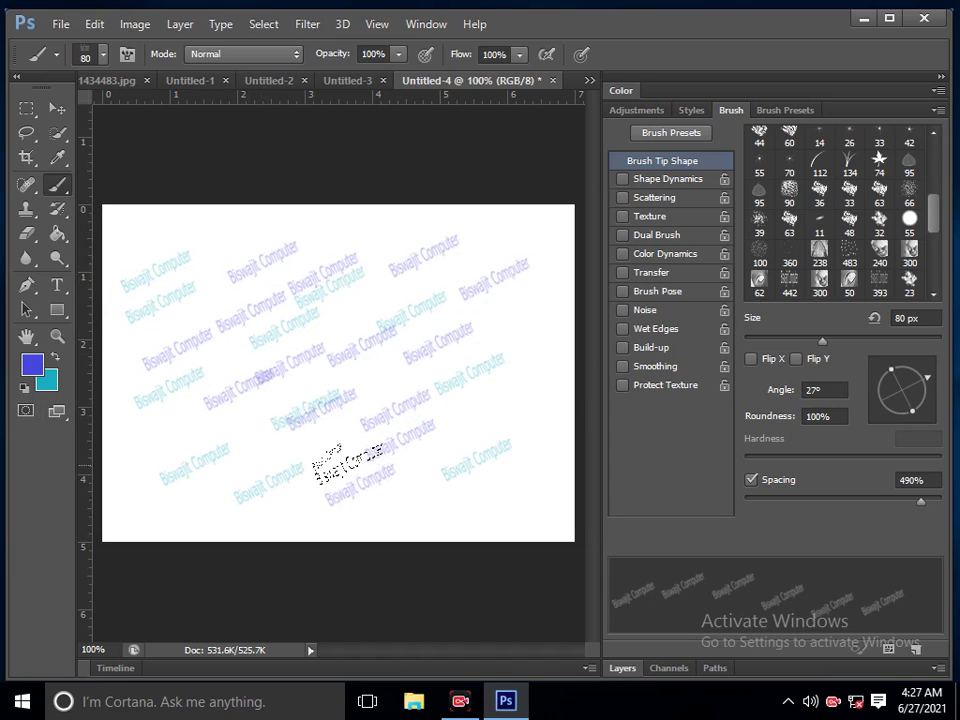
pyautogui.click(272, 512)
pyautogui.click(397, 524)
pyautogui.click(523, 508)
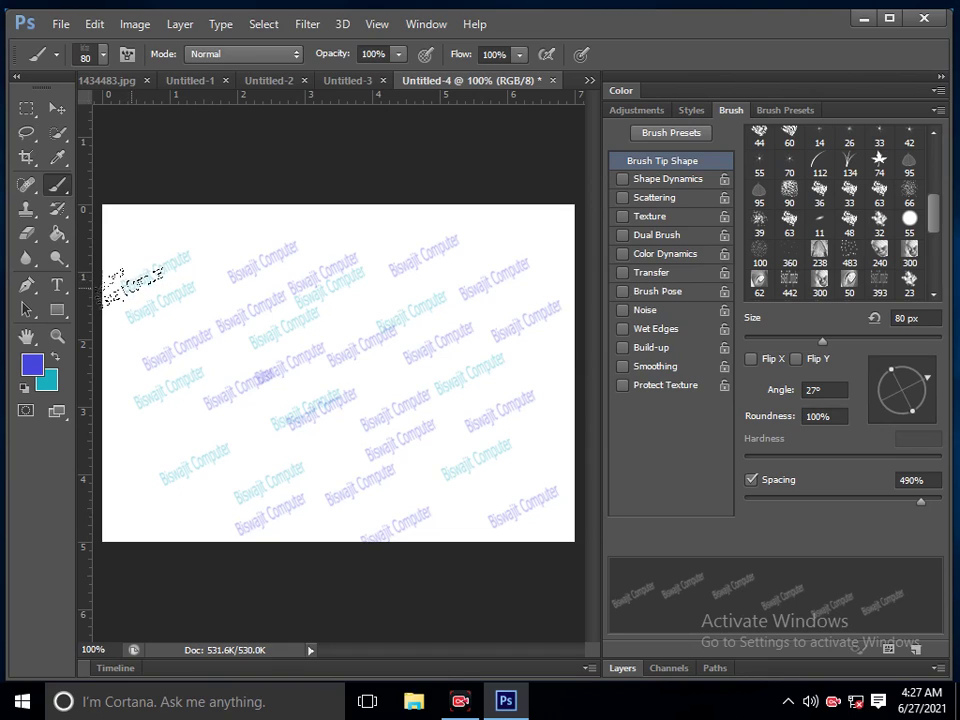
pyautogui.click(57, 110)
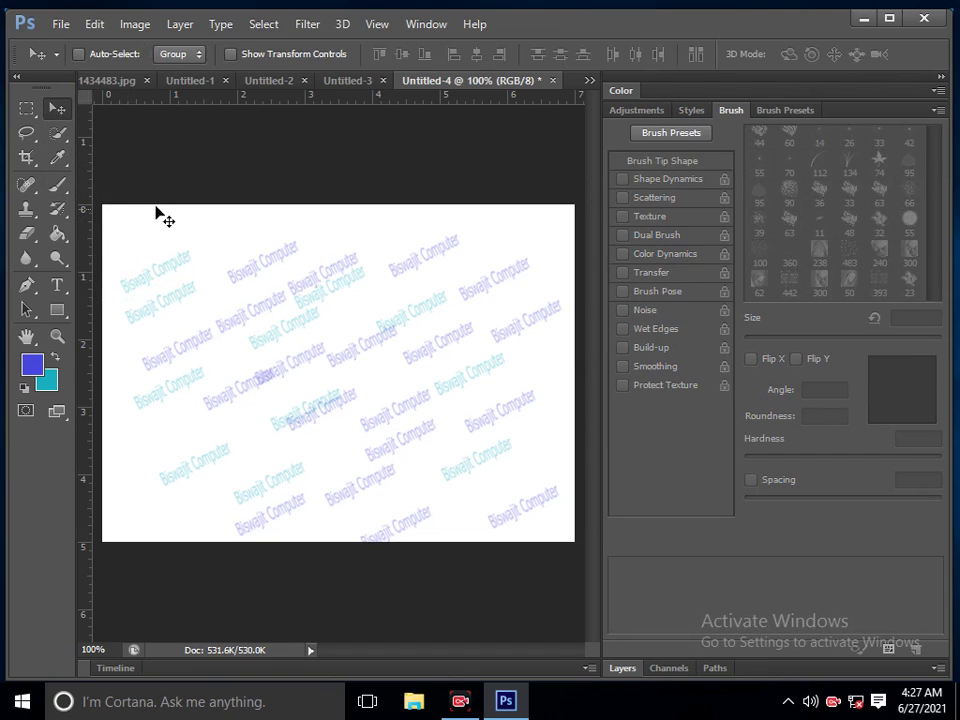
# Close Untitled-4 and Untitled-3 without saving changes.
pyautogui.click(553, 81)
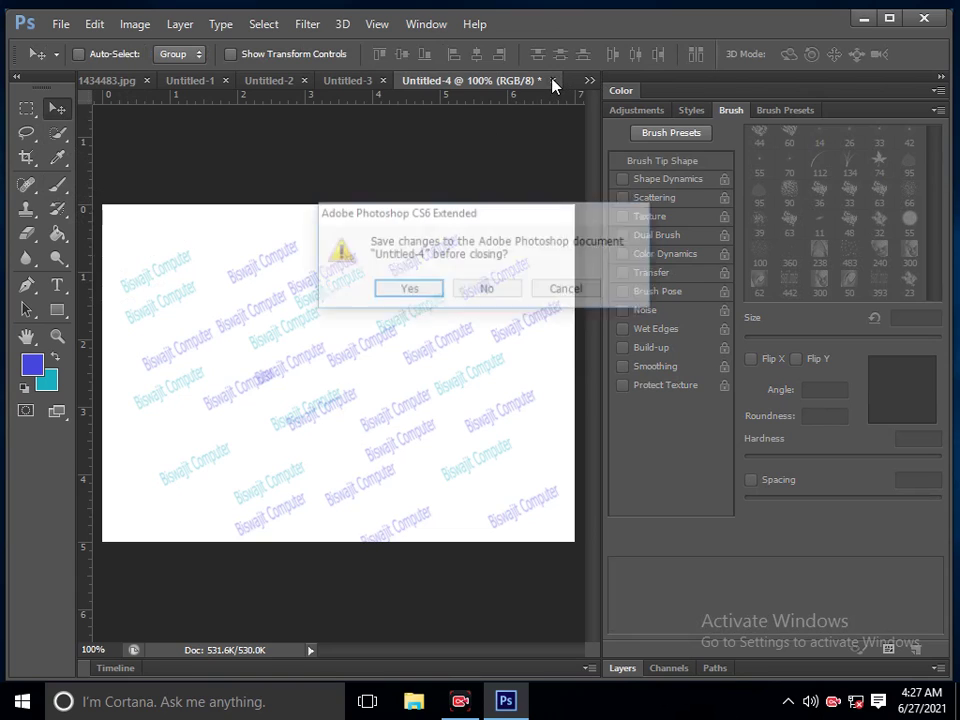
pyautogui.click(487, 289)
pyautogui.click(553, 81)
pyautogui.click(487, 290)
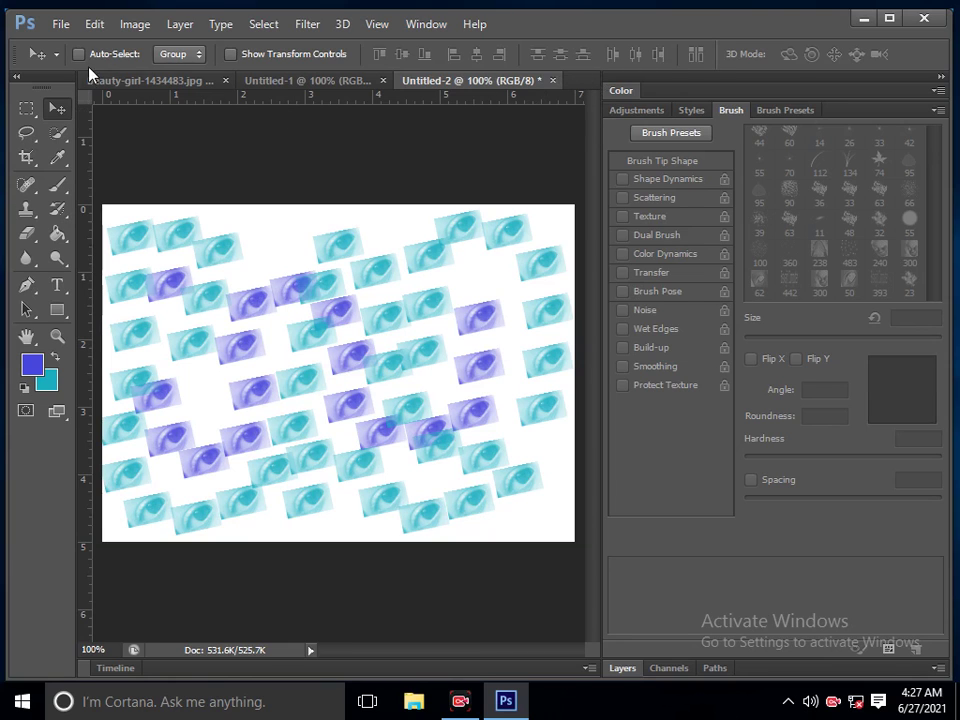
# Create a new white canvas with the Default Photoshop Size preset and select the Brush tool.
pyautogui.click(62, 26)
pyautogui.click(72, 43)
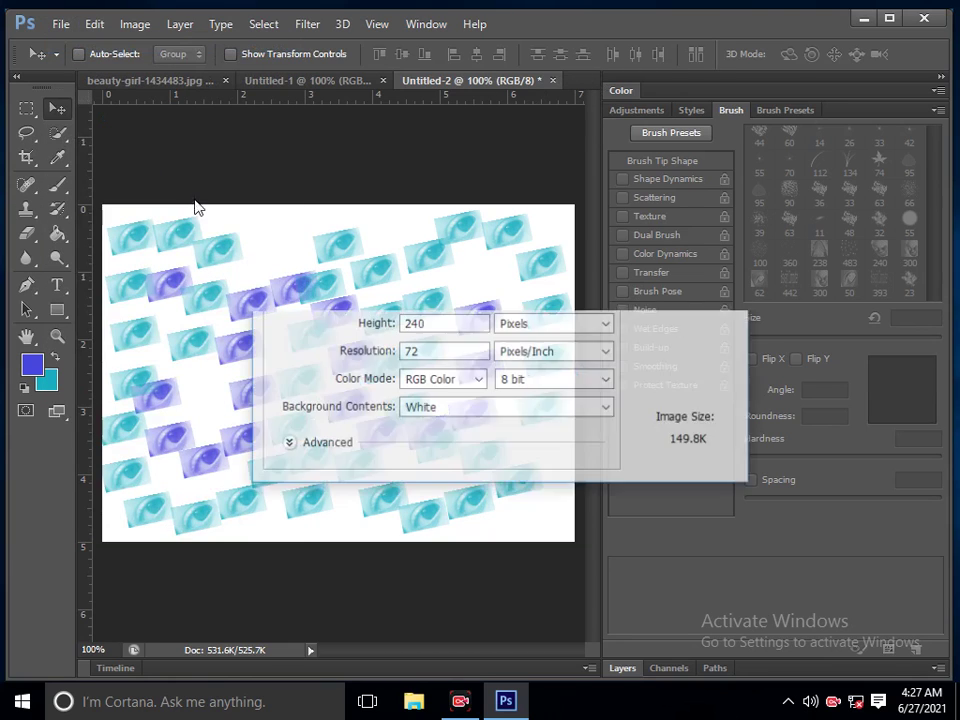
pyautogui.click(447, 238)
pyautogui.click(440, 272)
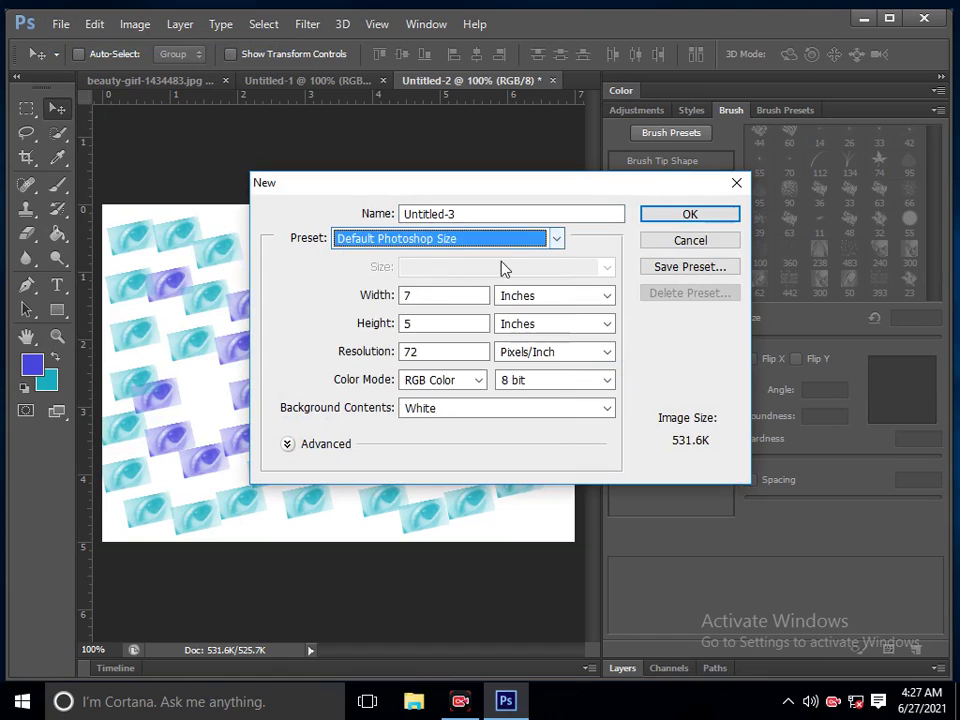
pyautogui.click(660, 214)
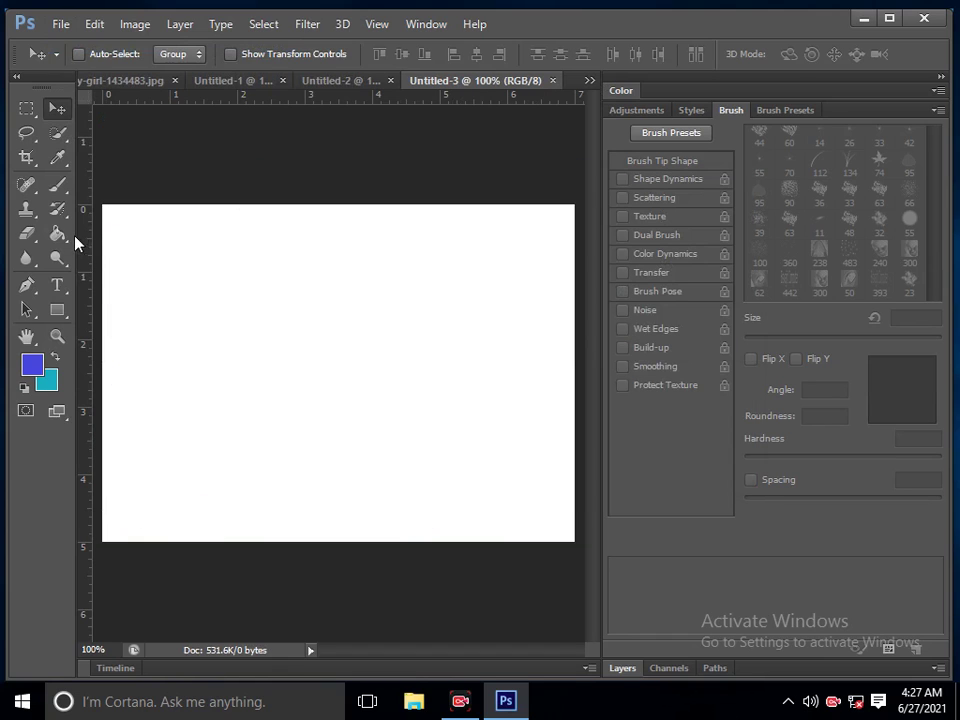
pyautogui.click(59, 187)
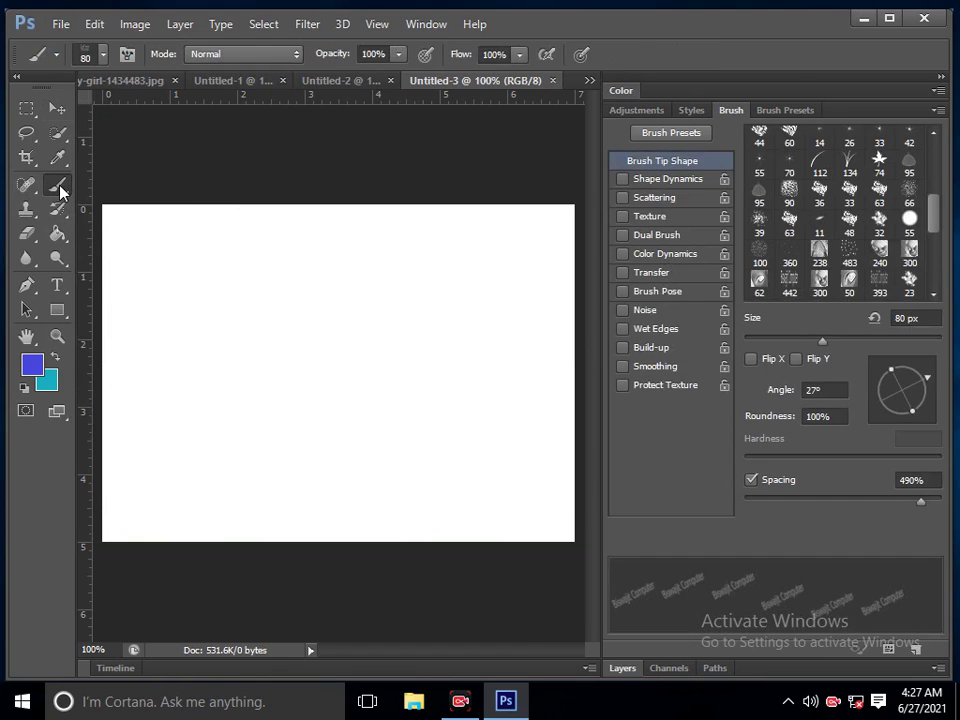
# Pick the soft round brush tip at 0% hardness and shrink it to 30 px.
pyautogui.click(102, 56)
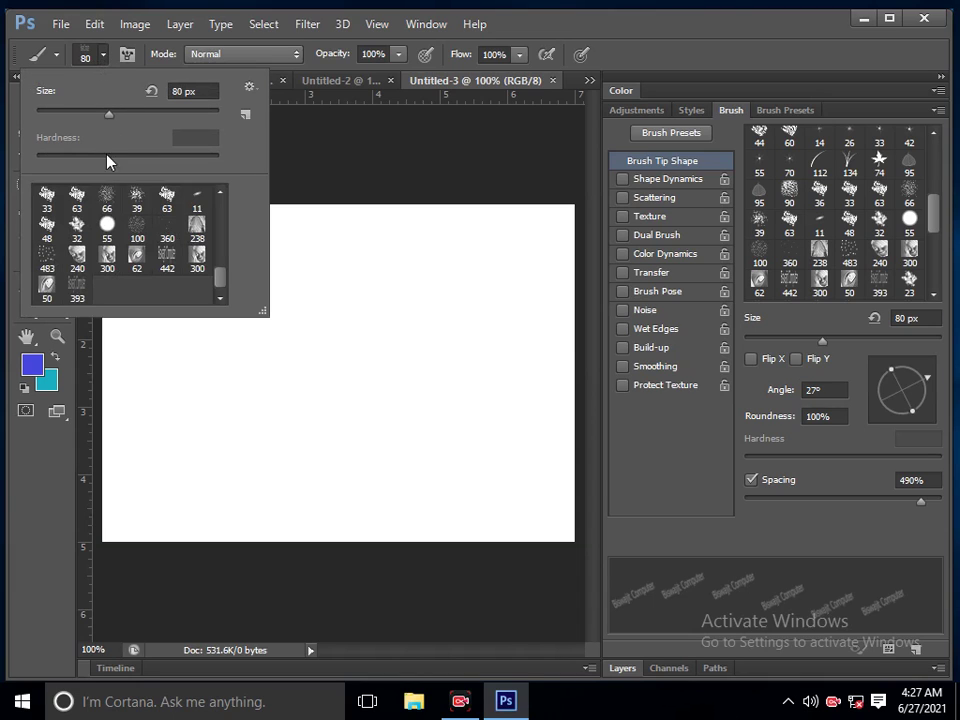
pyautogui.moveTo(229, 281); pyautogui.dragTo(221, 197)
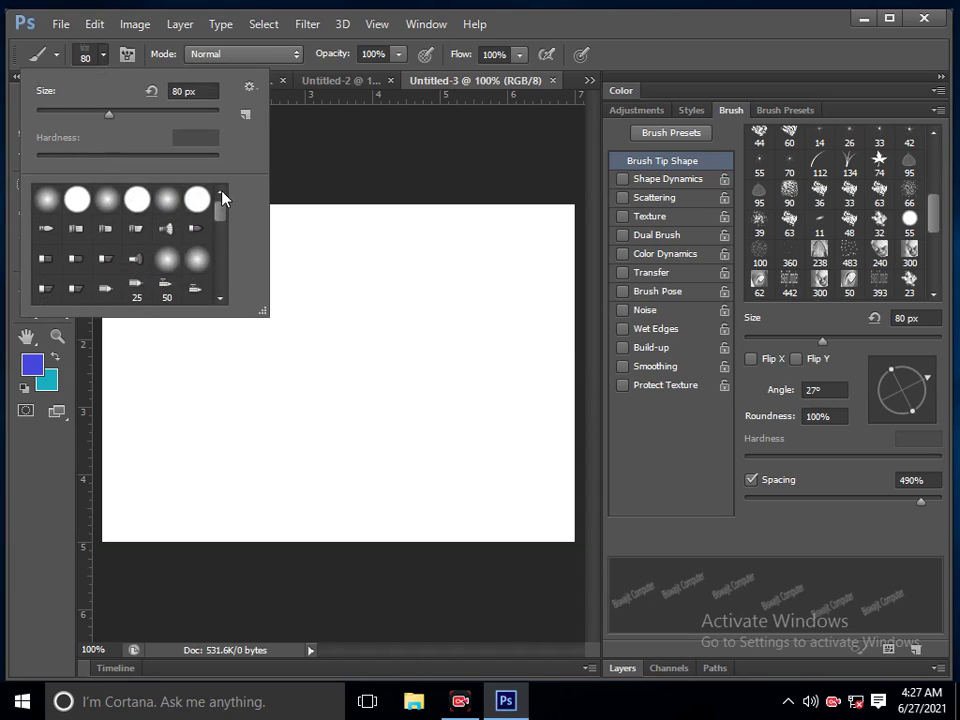
pyautogui.click(47, 205)
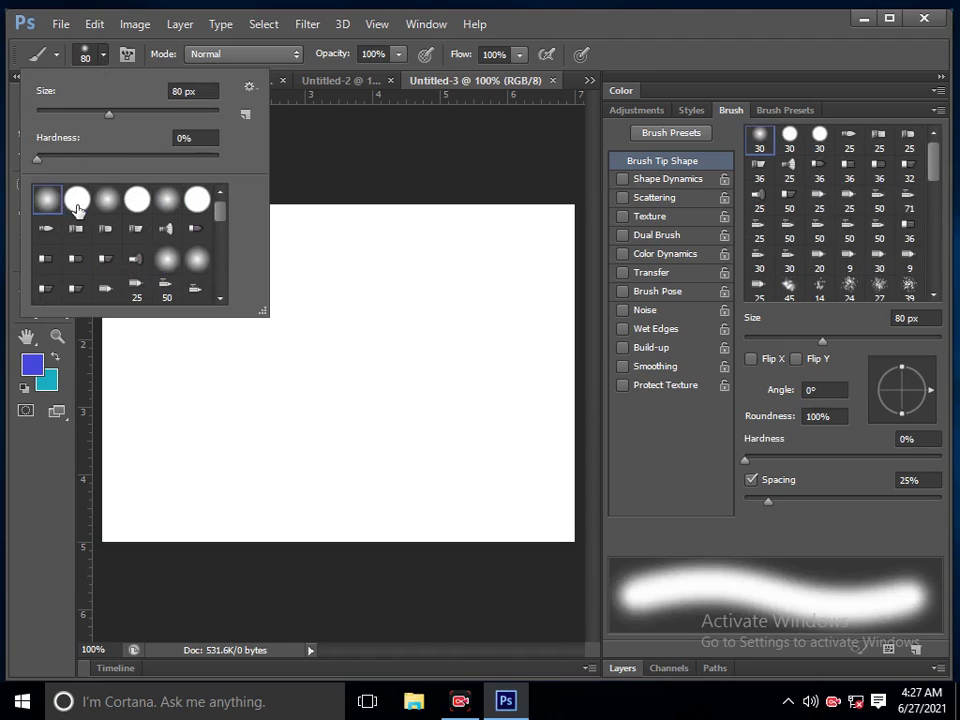
pyautogui.rightClick(305, 335)
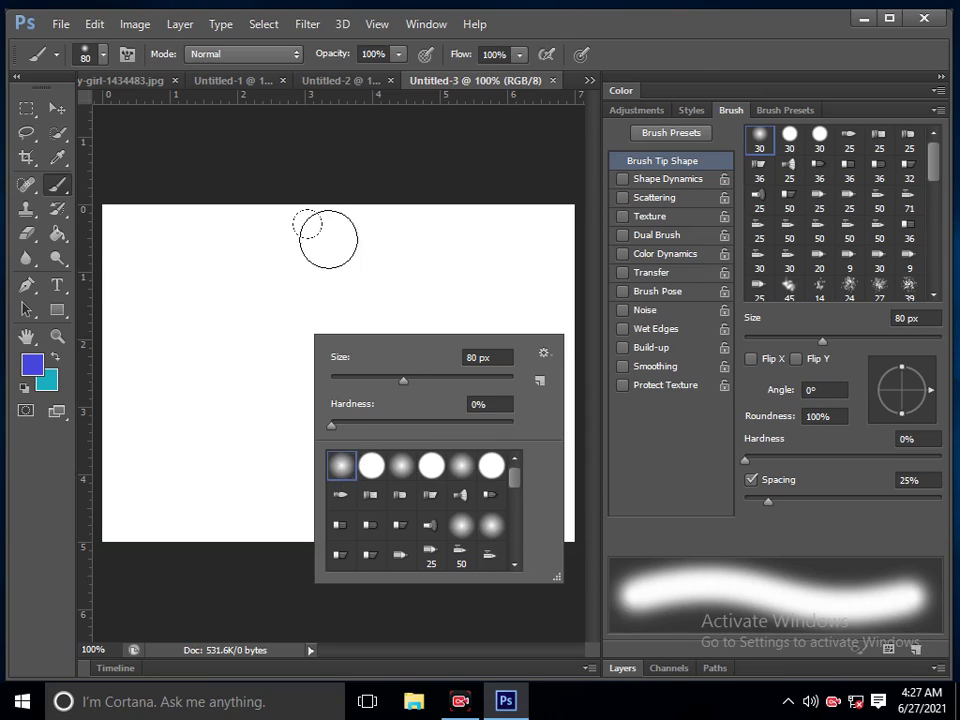
pyautogui.click(259, 155)
pyautogui.press('[')
pyautogui.press('[')
pyautogui.press('[')
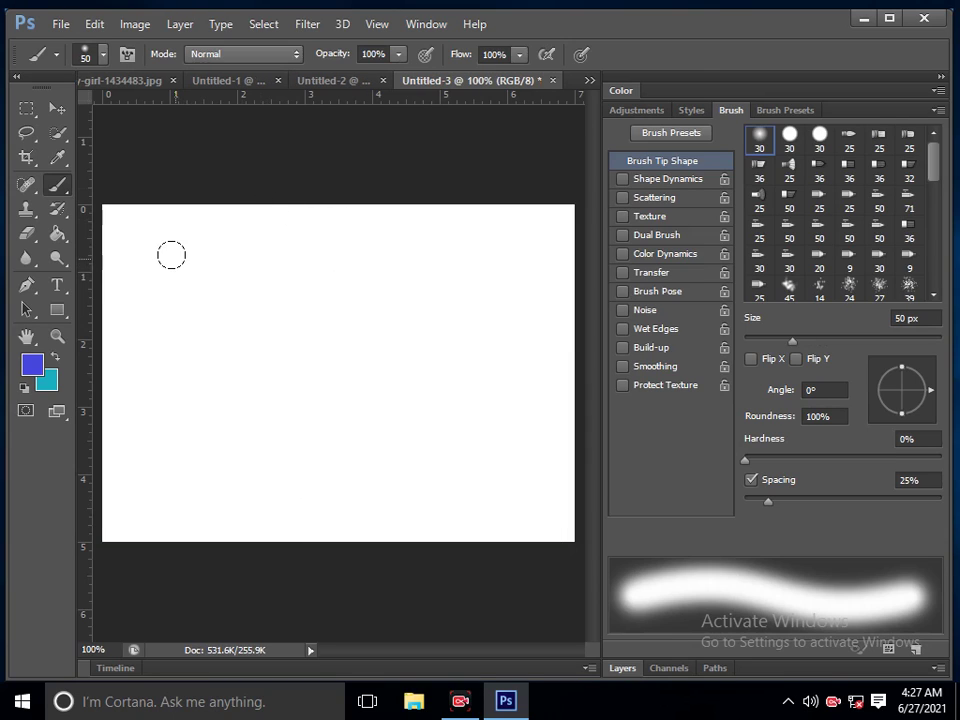
pyautogui.press('[')
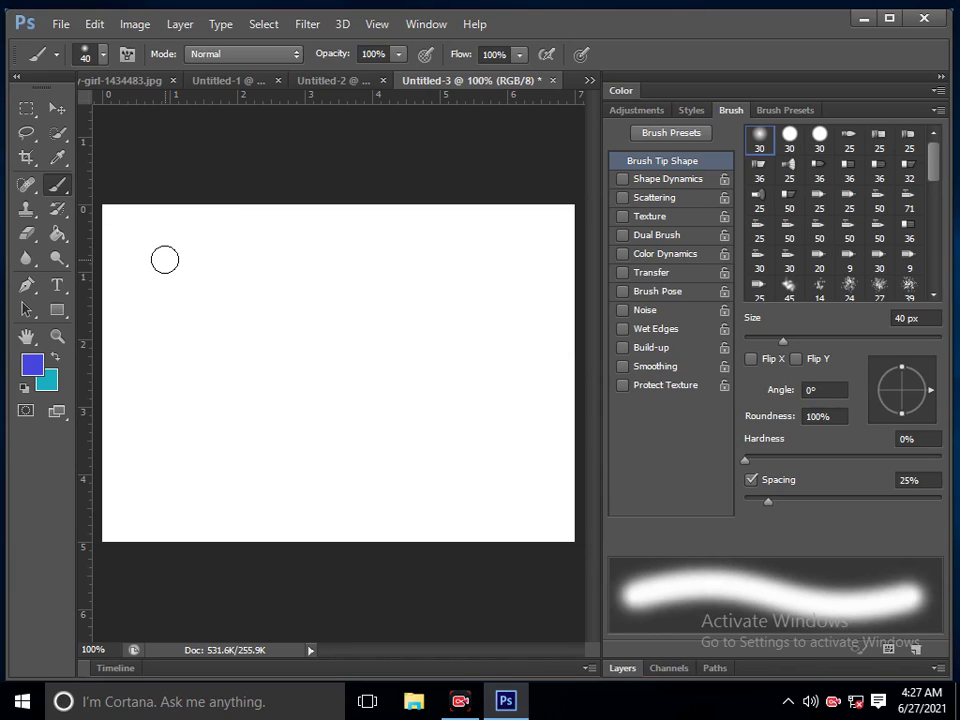
pyautogui.press('[')
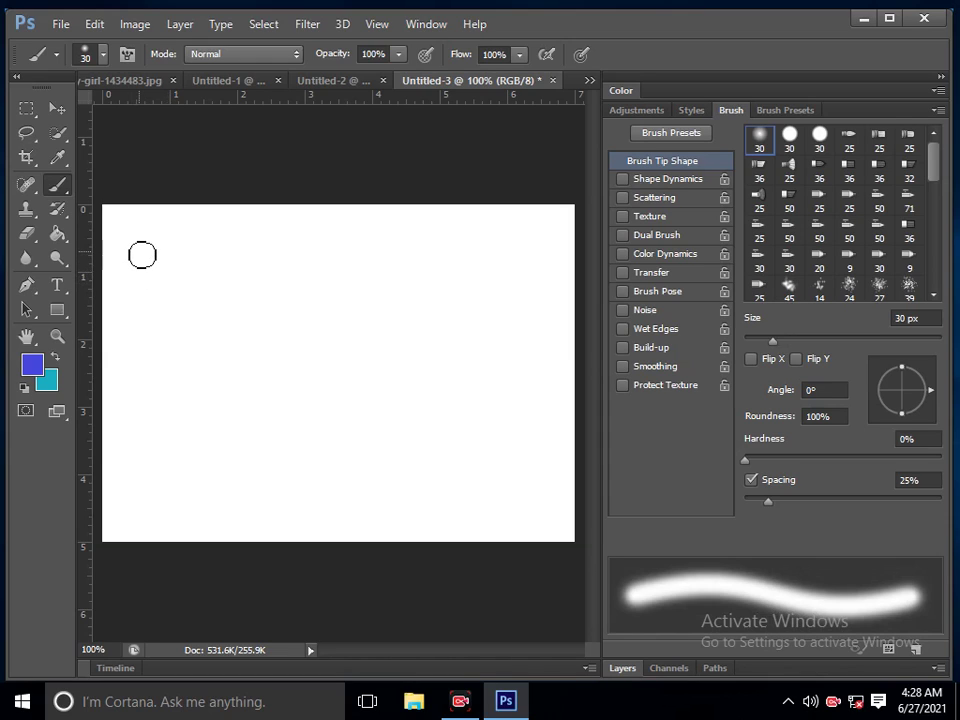
# Stamp eight soft blue 30 px dots scattered across the left and middle of the canvas.
pyautogui.click(139, 252)
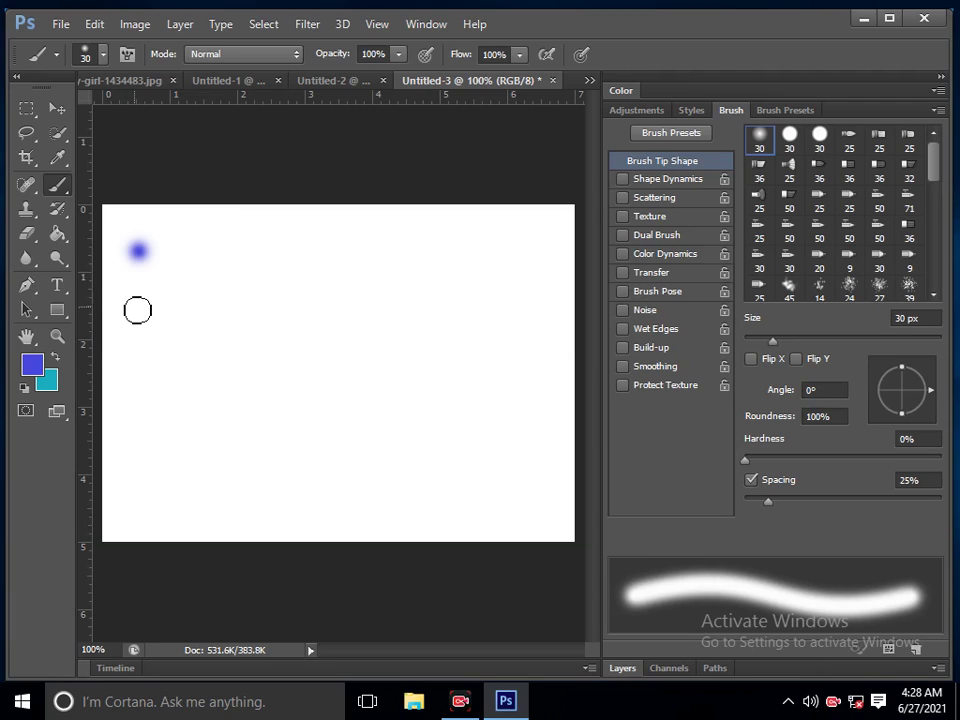
pyautogui.click(135, 301)
pyautogui.click(123, 379)
pyautogui.click(204, 329)
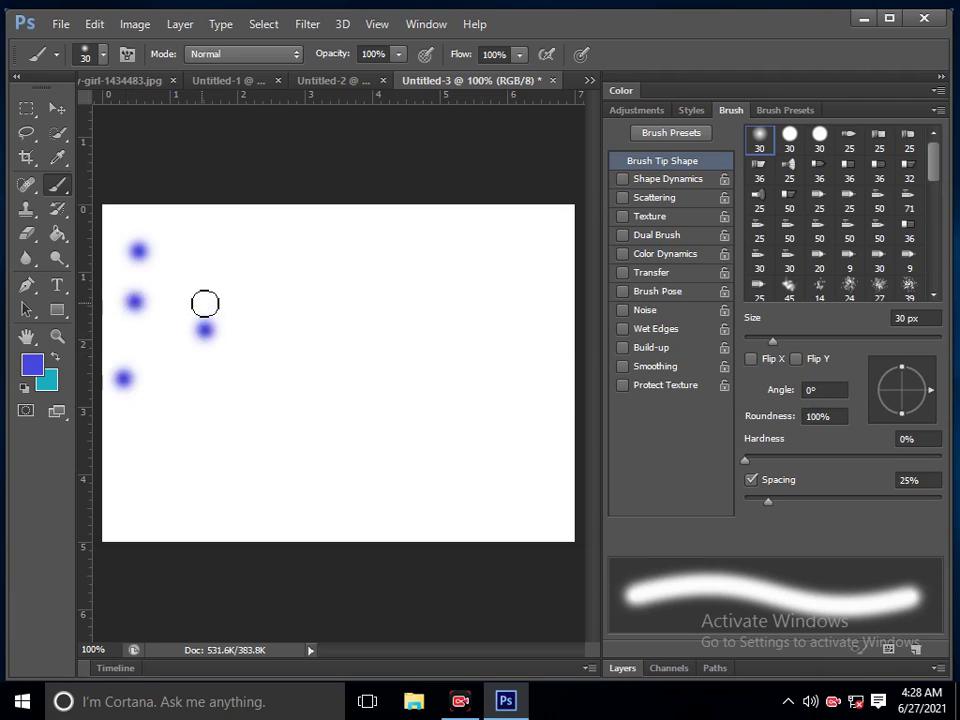
pyautogui.click(186, 231)
pyautogui.click(310, 271)
pyautogui.click(300, 389)
pyautogui.click(247, 286)
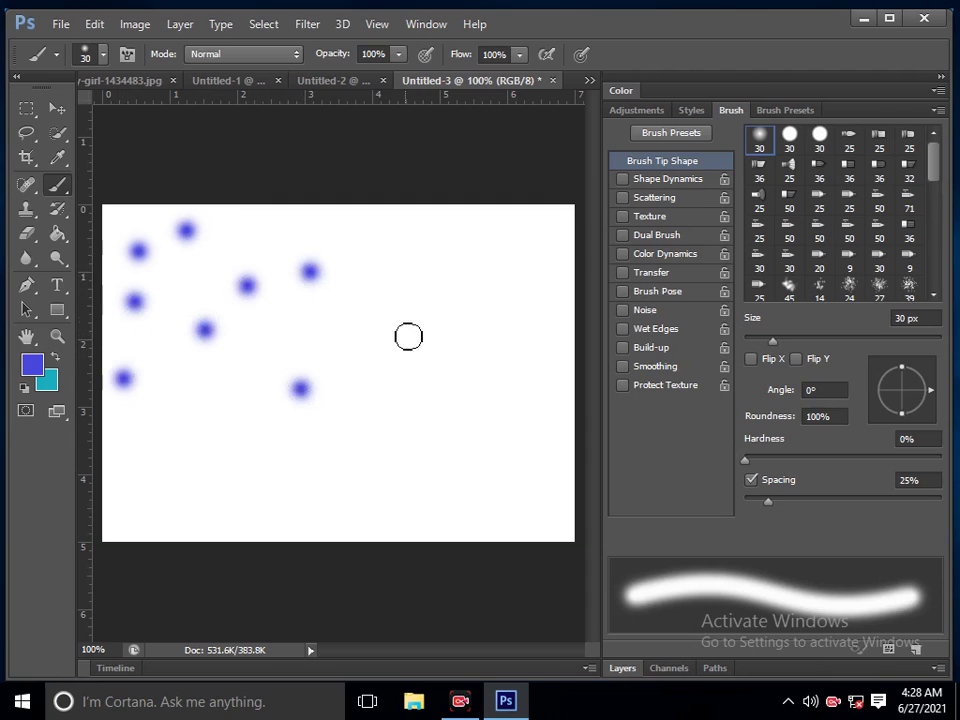
# Paint curving blue strokes: an S-curve, a long diagonal, a hook, a check mark and a short vertical.
pyautogui.moveTo(426, 242)
pyautogui.mouseDown()
pyautogui.moveTo(405, 330)
pyautogui.moveTo(435, 411)
pyautogui.moveTo(340, 482)
pyautogui.mouseUp()
pyautogui.moveTo(217, 404)
pyautogui.mouseDown()
pyautogui.moveTo(295, 363)
pyautogui.moveTo(354, 285)
pyautogui.moveTo(322, 234)
pyautogui.mouseUp()
pyautogui.moveTo(128, 455)
pyautogui.mouseDown()
pyautogui.moveTo(198, 480)
pyautogui.moveTo(300, 480)
pyautogui.moveTo(298, 445)
pyautogui.mouseUp()
pyautogui.moveTo(505, 325)
pyautogui.mouseDown()
pyautogui.moveTo(523, 409)
pyautogui.moveTo(517, 500)
pyautogui.mouseUp()
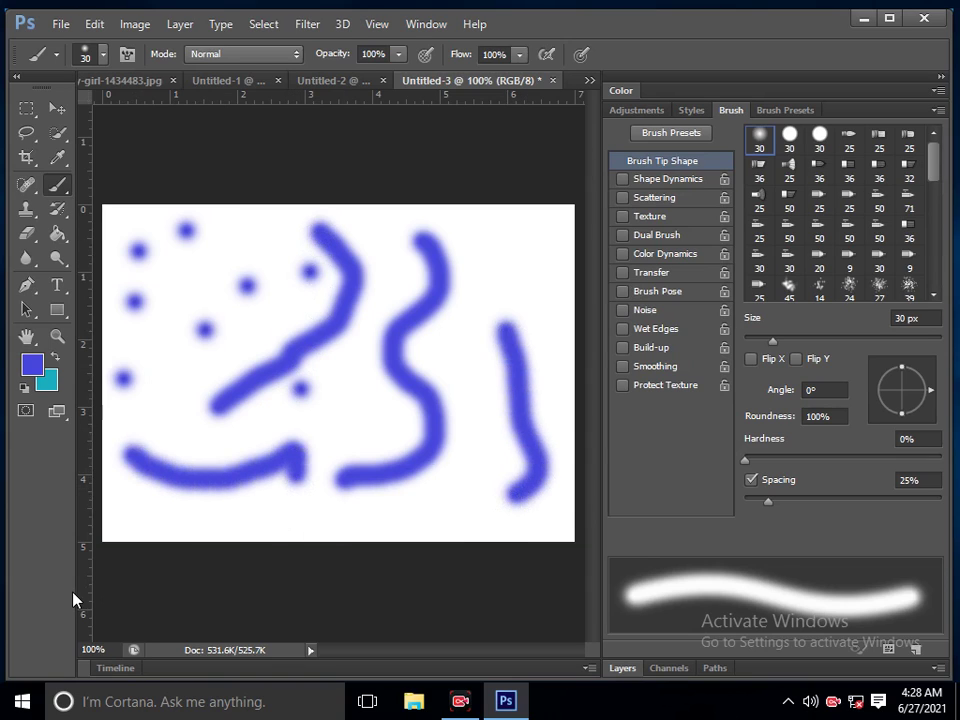
pyautogui.moveTo(480, 253)
pyautogui.mouseDown()
pyautogui.moveTo(527, 272)
pyautogui.moveTo(546, 236)
pyautogui.mouseUp()
pyautogui.click(169, 357)
pyautogui.moveTo(169, 357); pyautogui.dragTo(168, 396)
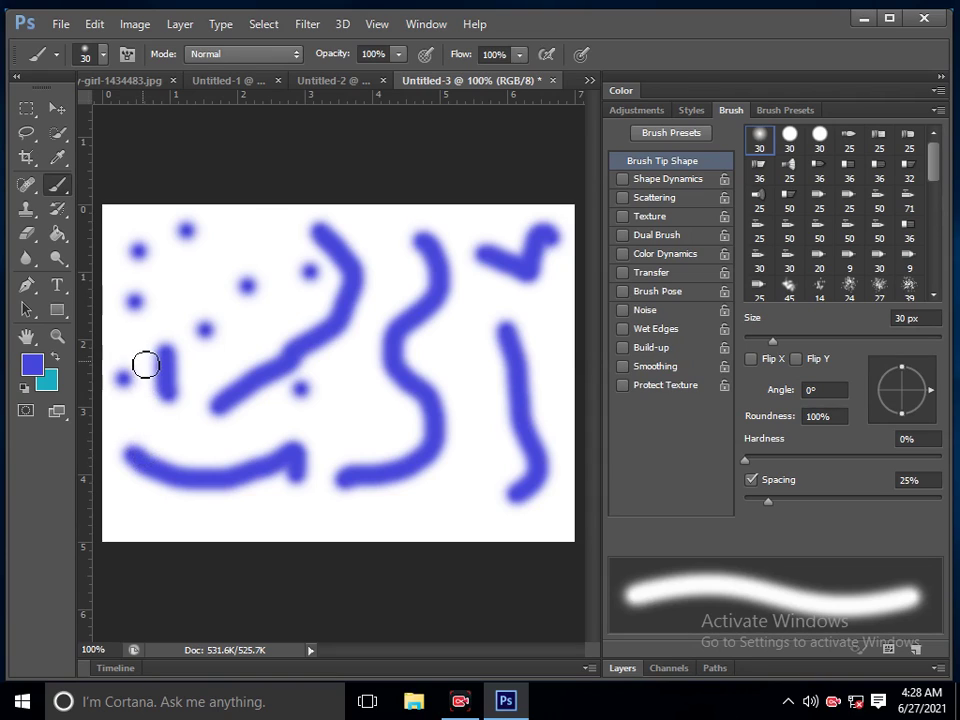
# Define the blue scribble canvas as a new 502 px brush preset.
pyautogui.click(94, 24)
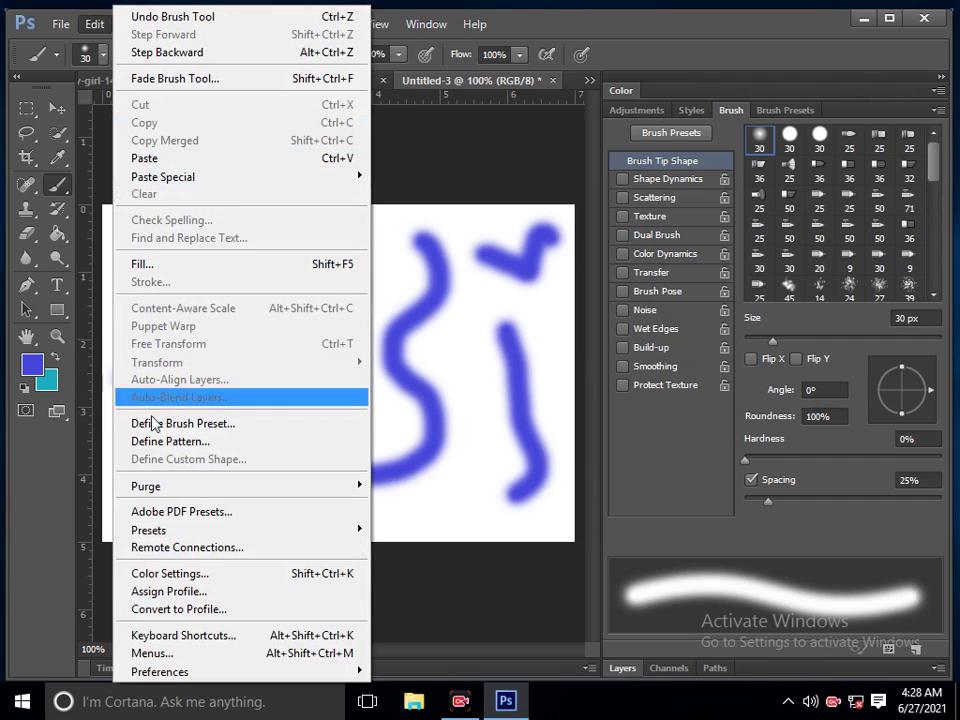
pyautogui.click(165, 426)
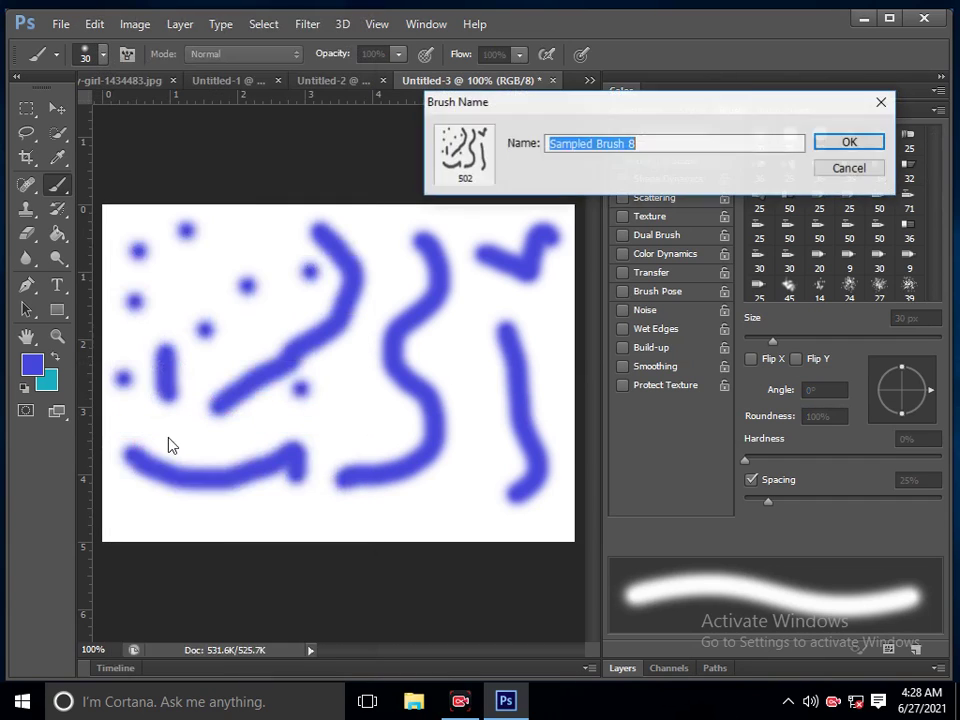
pyautogui.click(636, 144)
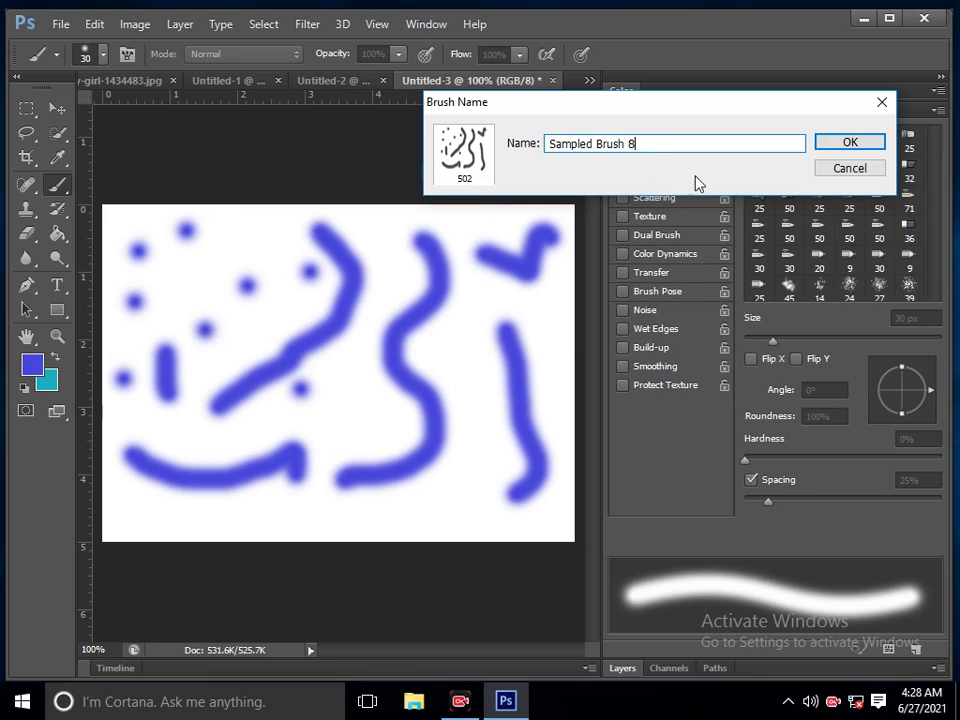
pyautogui.click(813, 150)
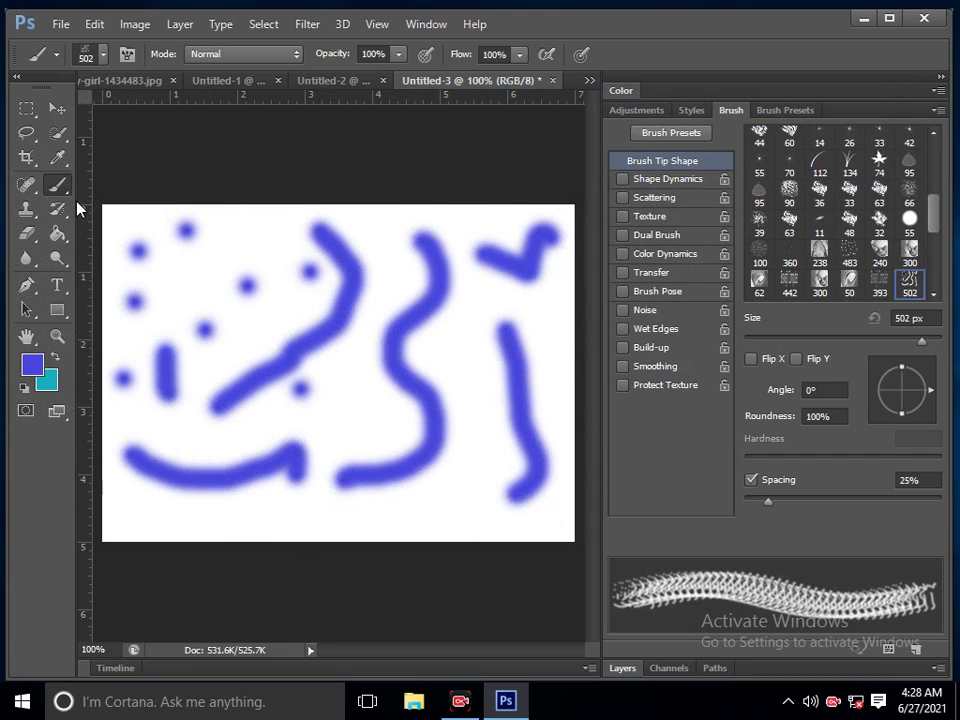
pyautogui.click(57, 107)
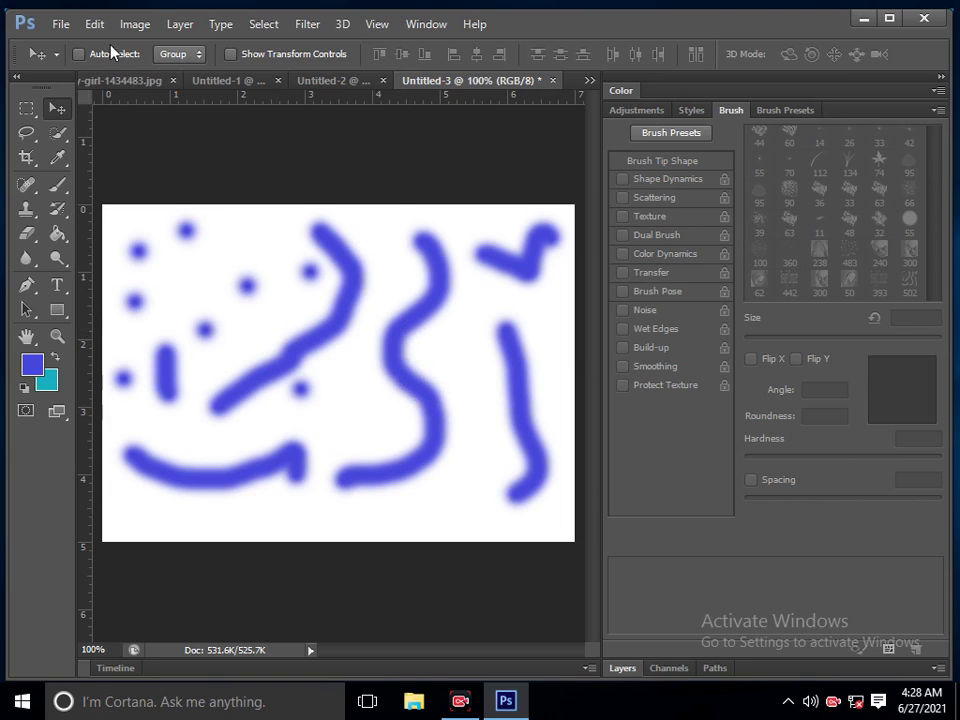
# Create a new Default Photoshop Size canvas, Untitled-4, and select the Brush tool.
pyautogui.click(61, 24)
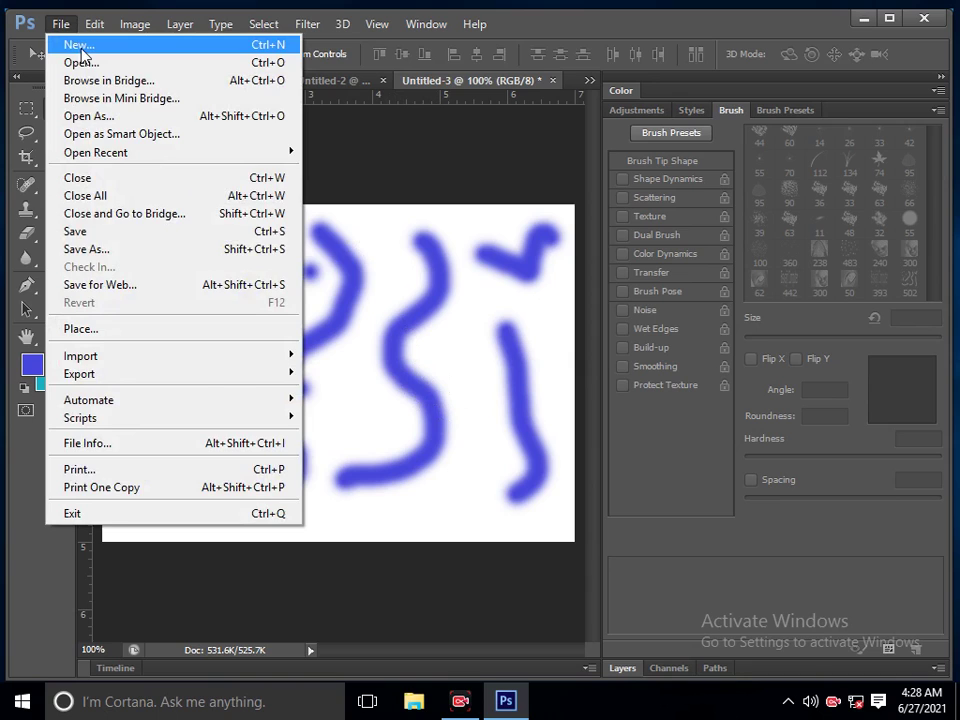
pyautogui.click(82, 46)
pyautogui.click(545, 240)
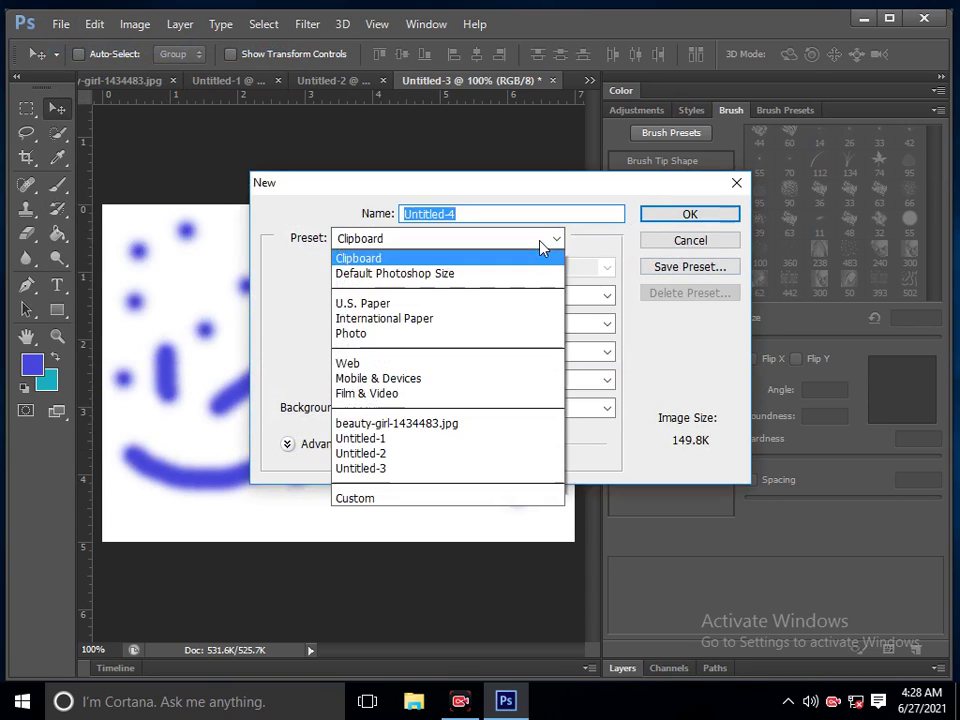
pyautogui.click(493, 276)
pyautogui.click(688, 214)
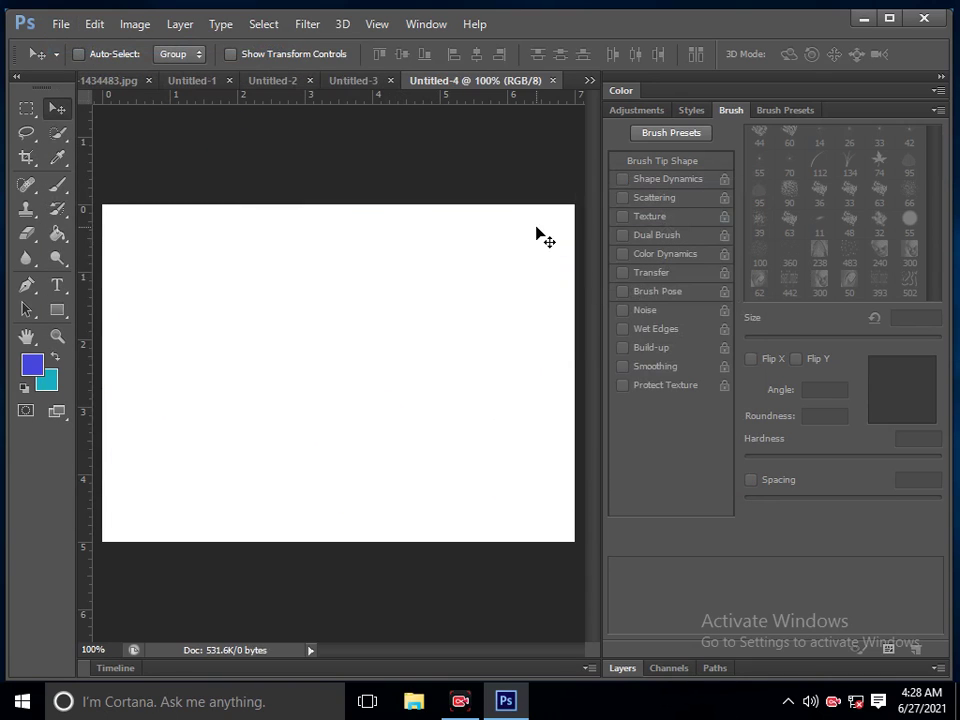
pyautogui.click(57, 184)
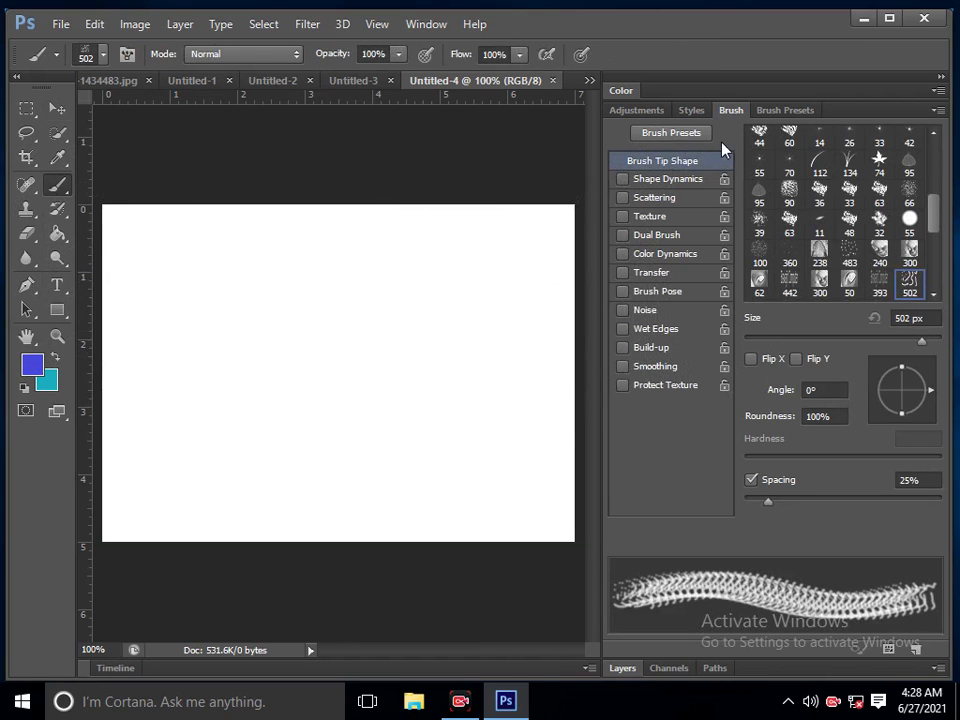
# Raise the 502 px scribble brush's spacing from 25% to about 167%.
pyautogui.click(776, 113)
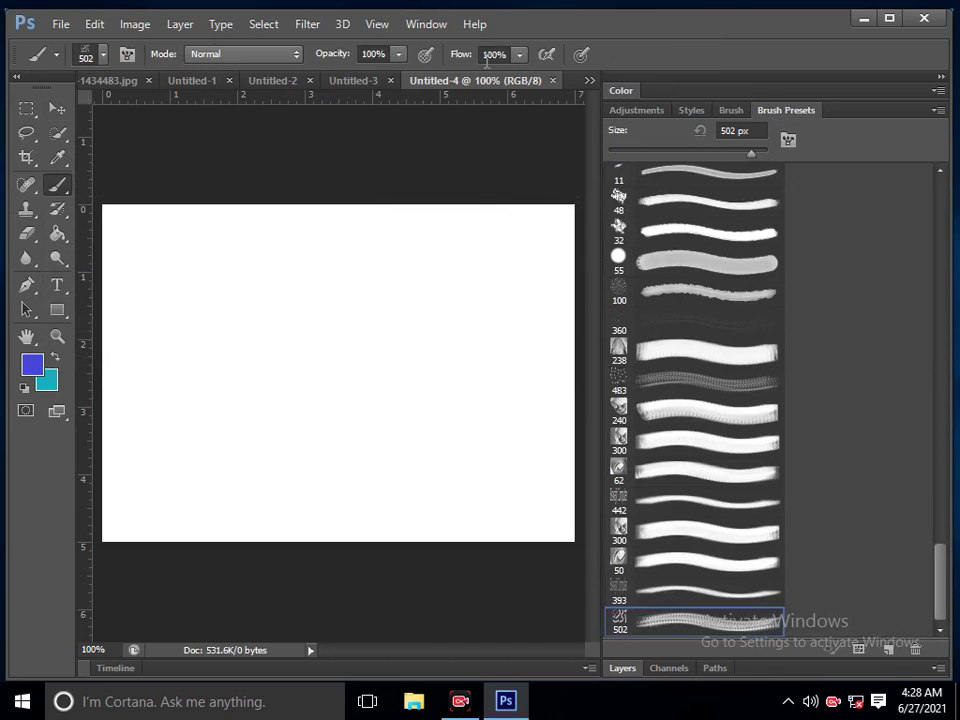
pyautogui.click(434, 33)
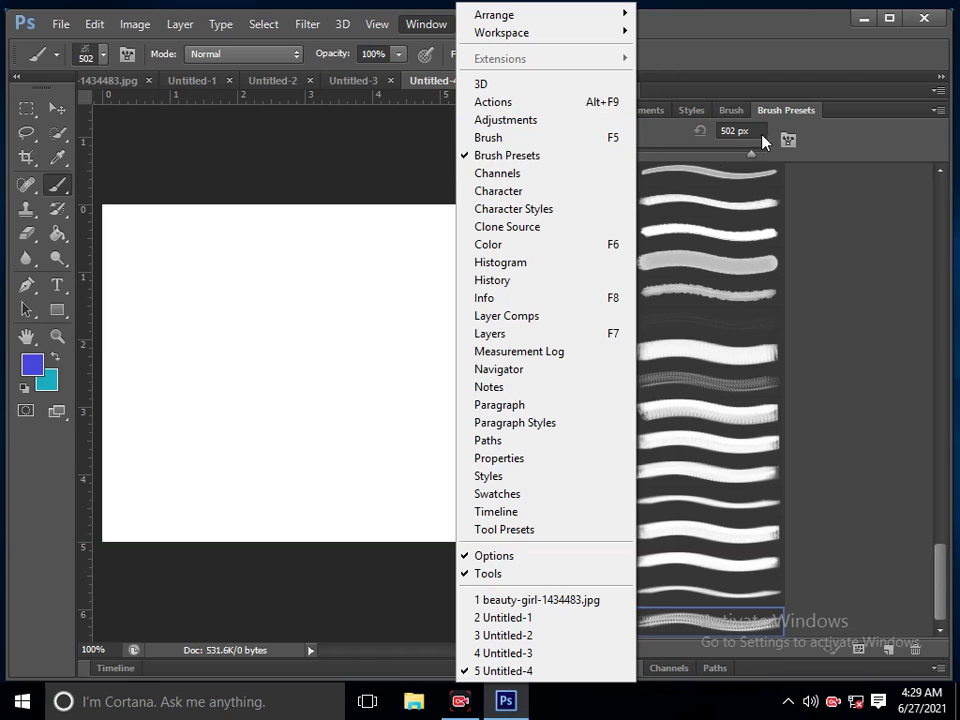
pyautogui.click(787, 120)
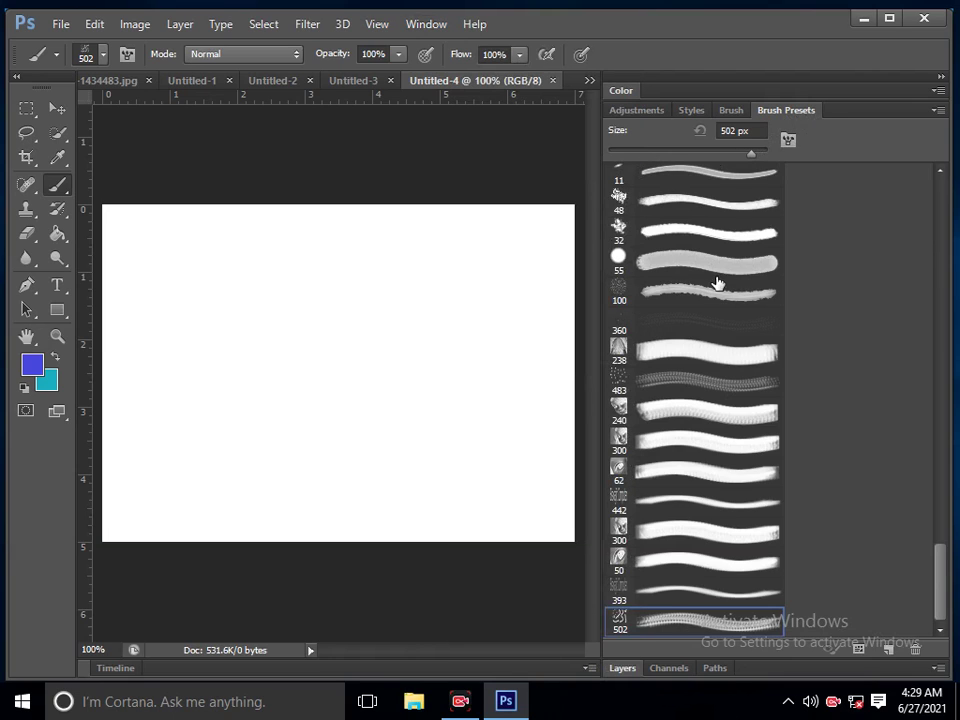
pyautogui.moveTo(940, 582)
pyautogui.mouseDown()
pyautogui.moveTo(945, 534)
pyautogui.moveTo(946, 610)
pyautogui.mouseUp()
pyautogui.click(731, 110)
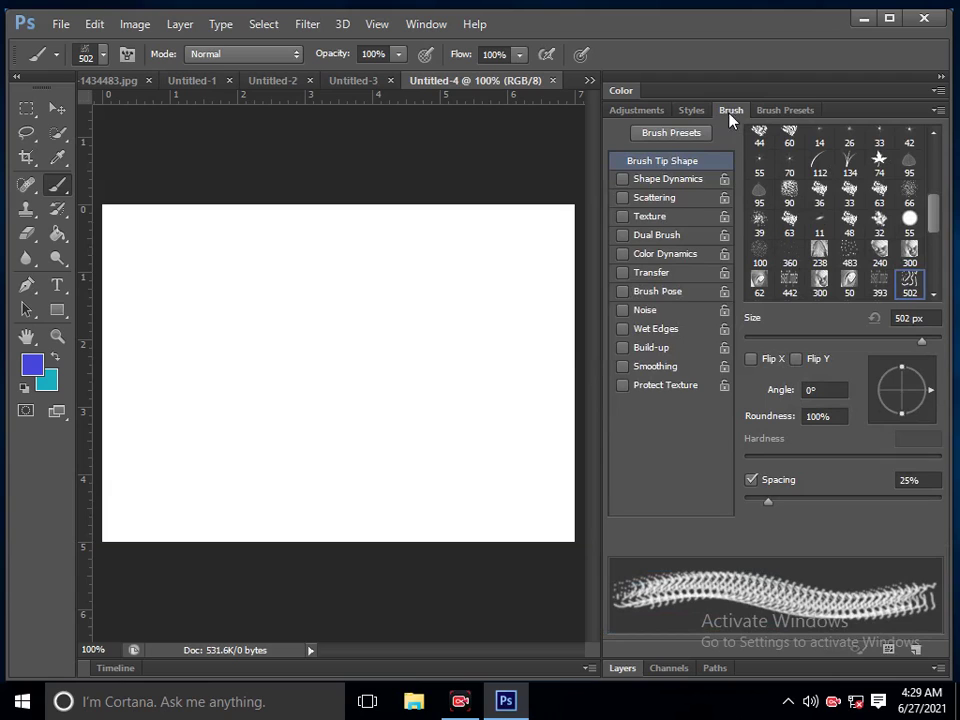
pyautogui.moveTo(769, 503); pyautogui.dragTo(877, 497)
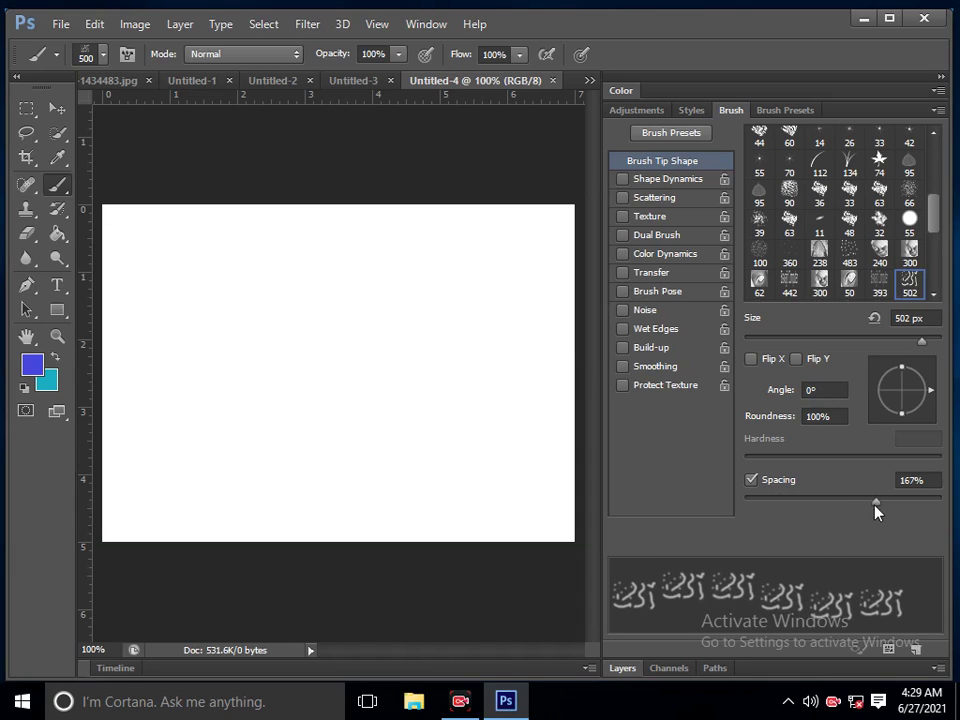
# Paint a broad blue S-shaped scribble sweep at 1% spacing and 90 px, then set spacing to 182%.
pyautogui.moveTo(876, 504); pyautogui.dragTo(731, 500)
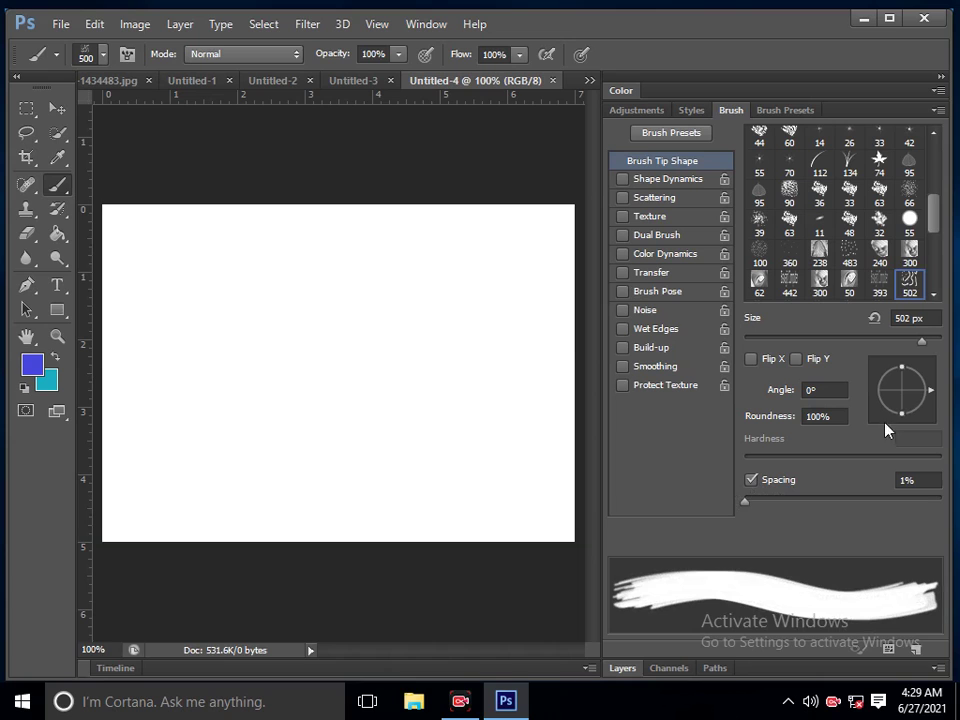
pyautogui.moveTo(930, 391)
pyautogui.mouseDown()
pyautogui.moveTo(932, 383)
pyautogui.moveTo(940, 402)
pyautogui.mouseUp()
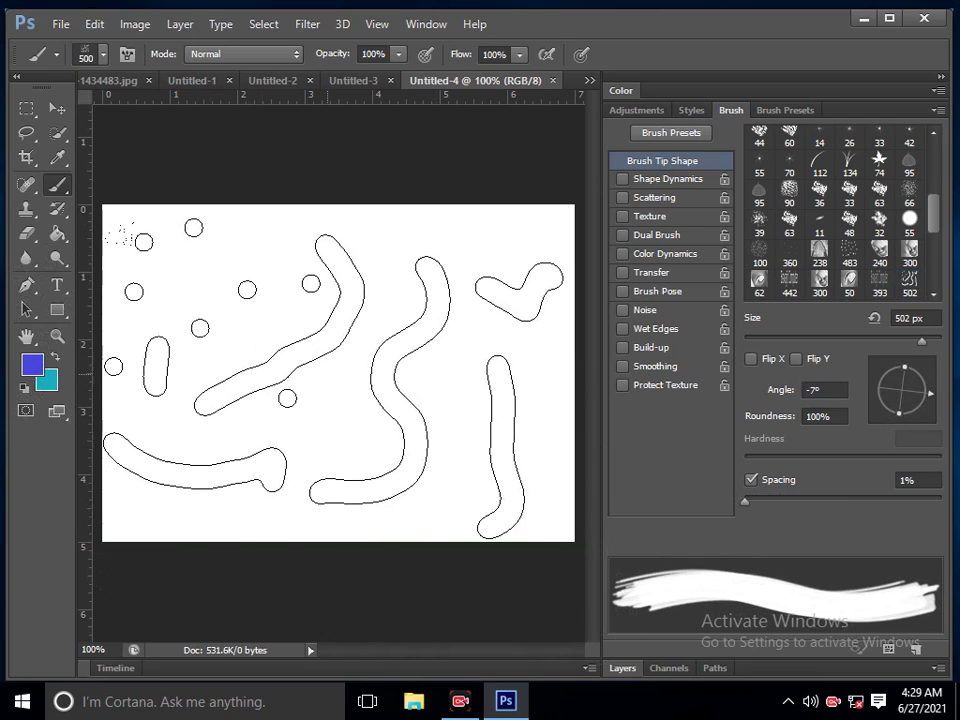
pyautogui.press('[')
pyautogui.press('[')
pyautogui.press('[')
pyautogui.press('[')
pyautogui.press('[')
pyautogui.press('[')
pyautogui.press('[')
pyautogui.press('[')
pyautogui.press('[')
pyautogui.moveTo(160, 280)
pyautogui.mouseDown()
pyautogui.moveTo(295, 265)
pyautogui.moveTo(439, 321)
pyautogui.moveTo(493, 390)
pyautogui.moveTo(505, 382)
pyautogui.mouseUp()
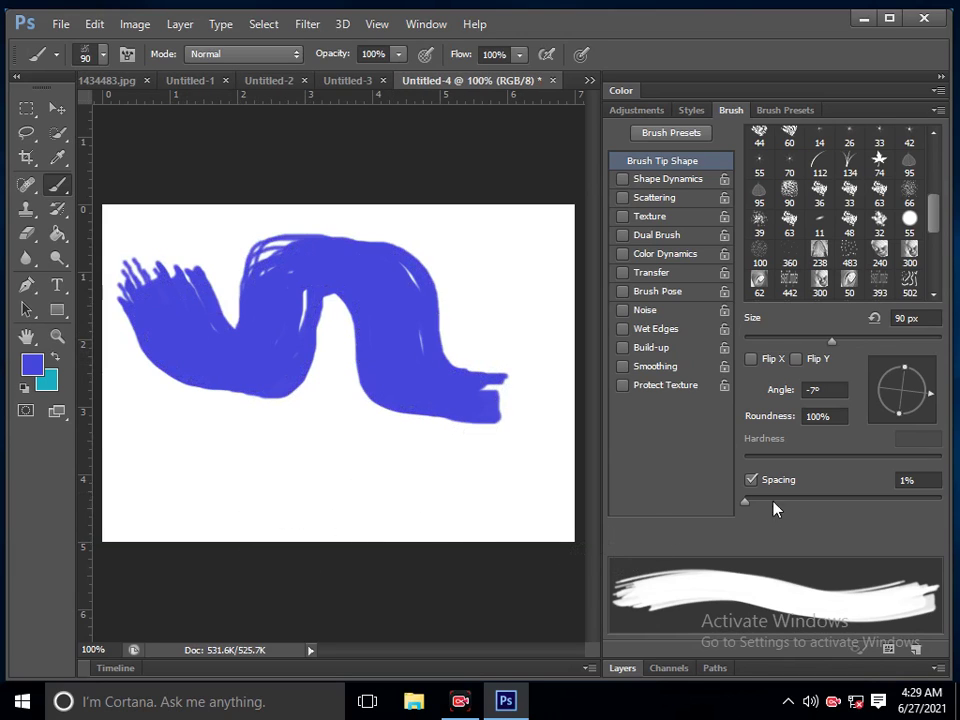
pyautogui.moveTo(750, 503); pyautogui.dragTo(883, 504)
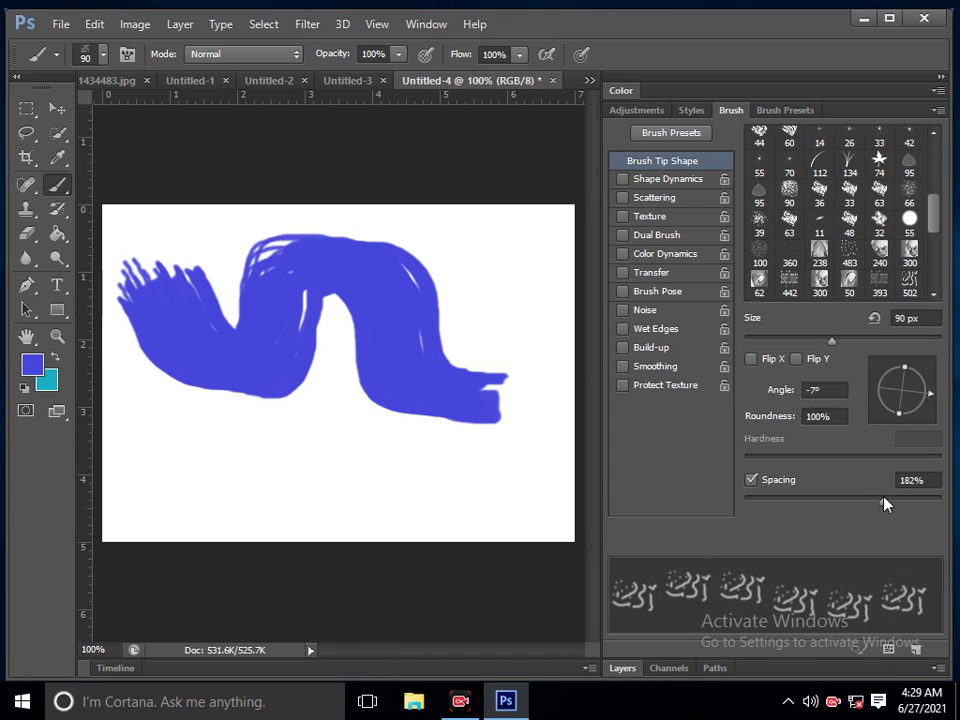
# Stamp blue scribble marks along the bottom and right, then teal marks across the middle.
pyautogui.moveTo(160, 470)
pyautogui.mouseDown()
pyautogui.moveTo(225, 492)
pyautogui.moveTo(350, 475)
pyautogui.moveTo(495, 490)
pyautogui.moveTo(450, 485)
pyautogui.mouseUp()
pyautogui.moveTo(514, 268)
pyautogui.mouseDown()
pyautogui.moveTo(514, 461)
pyautogui.moveTo(230, 452)
pyautogui.moveTo(336, 439)
pyautogui.moveTo(444, 300)
pyautogui.moveTo(171, 236)
pyautogui.moveTo(143, 400)
pyautogui.moveTo(290, 430)
pyautogui.mouseUp()
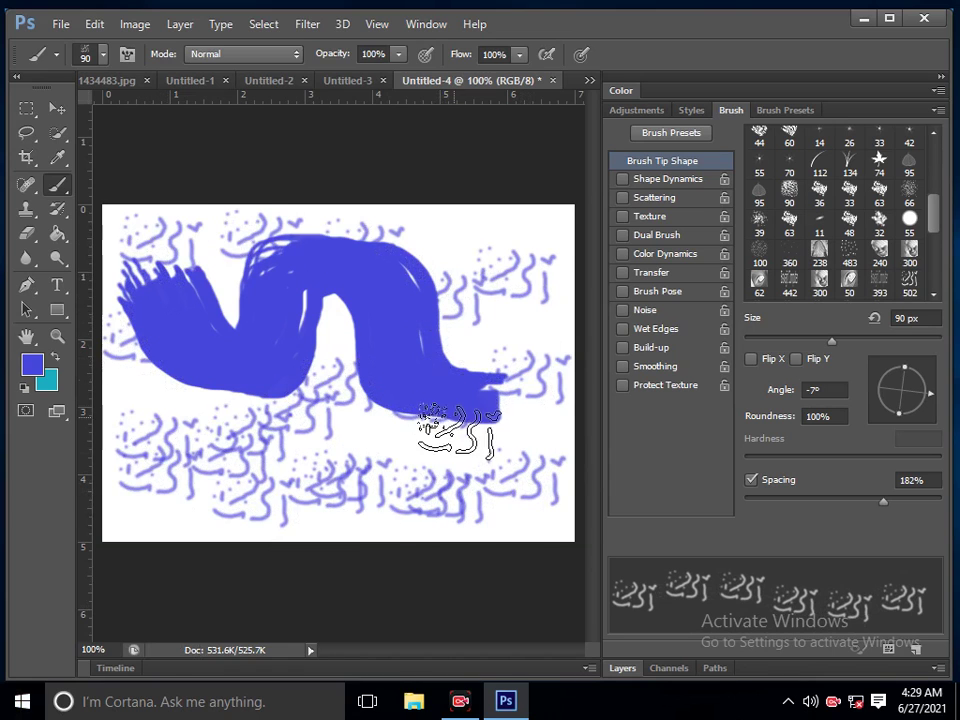
pyautogui.click(54, 357)
pyautogui.moveTo(193, 396)
pyautogui.mouseDown()
pyautogui.moveTo(407, 439)
pyautogui.moveTo(140, 515)
pyautogui.moveTo(360, 332)
pyautogui.moveTo(381, 257)
pyautogui.moveTo(508, 279)
pyautogui.moveTo(250, 440)
pyautogui.moveTo(214, 279)
pyautogui.moveTo(255, 412)
pyautogui.mouseUp()
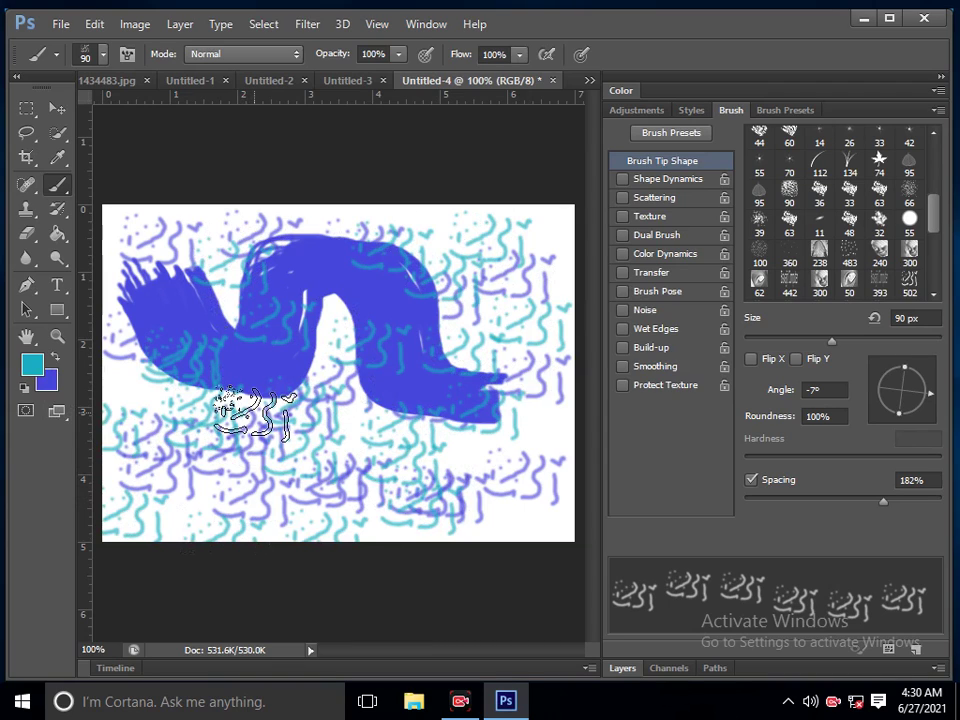